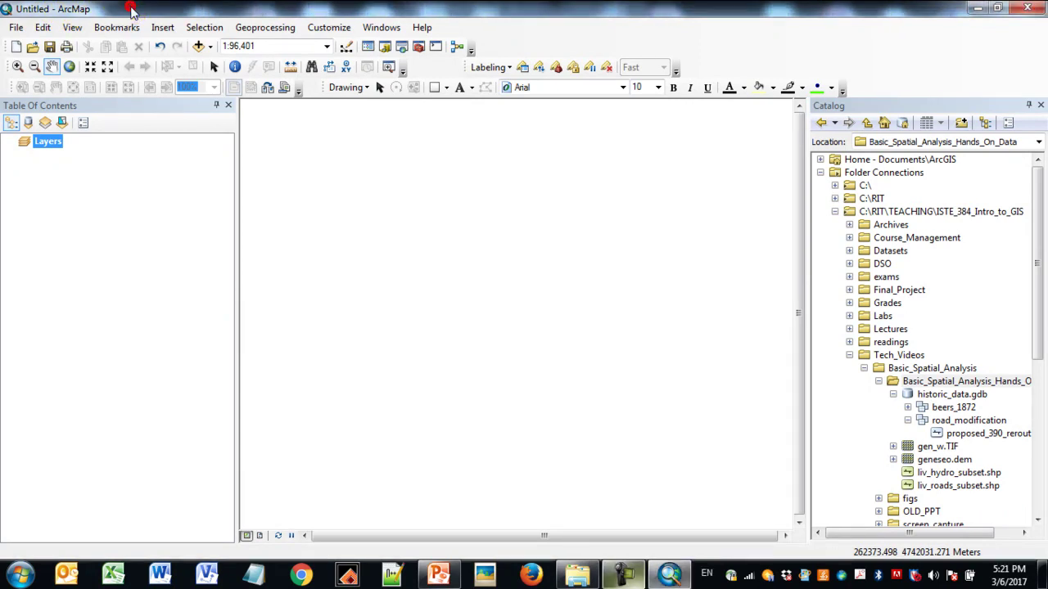
# - Save the blank map as demo.mxd in Basic_Spatial_Analysis_Hands_On_Data and find it in the Catalog's Home folder
pyautogui.click(16, 30)
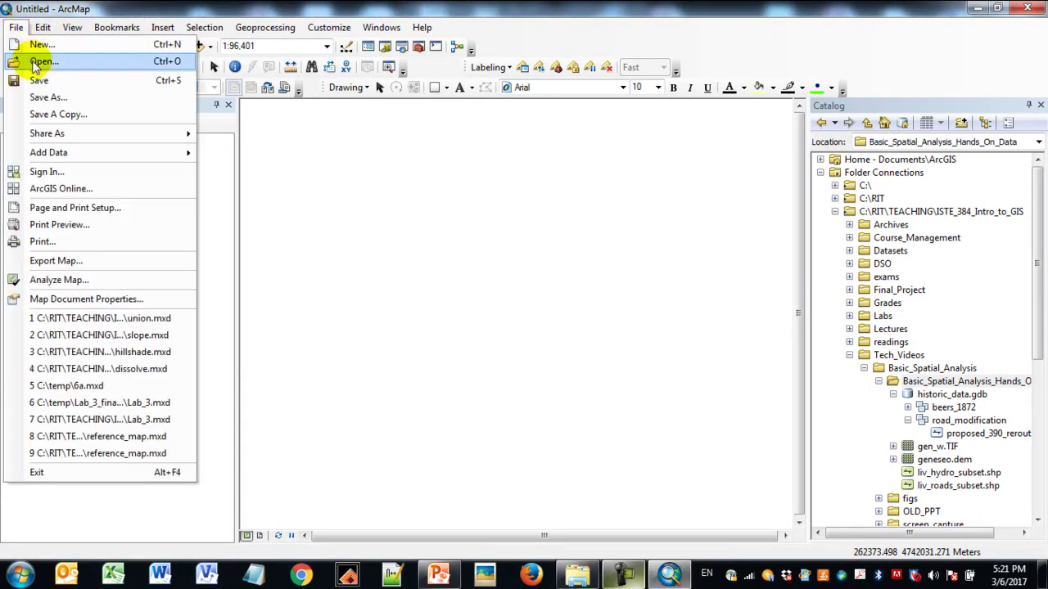
pyautogui.click(46, 97)
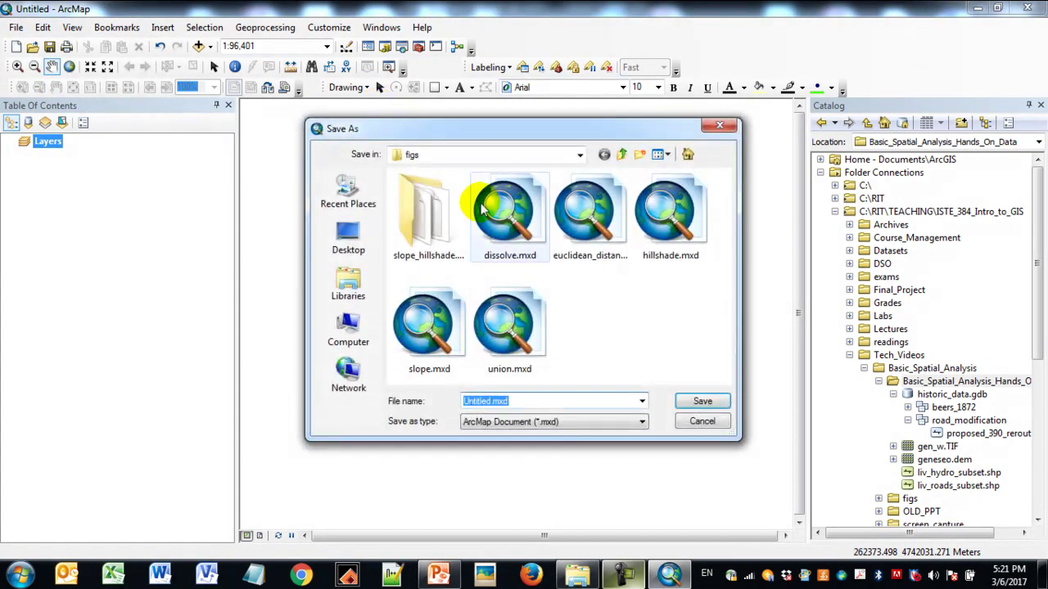
pyautogui.click(604, 156)
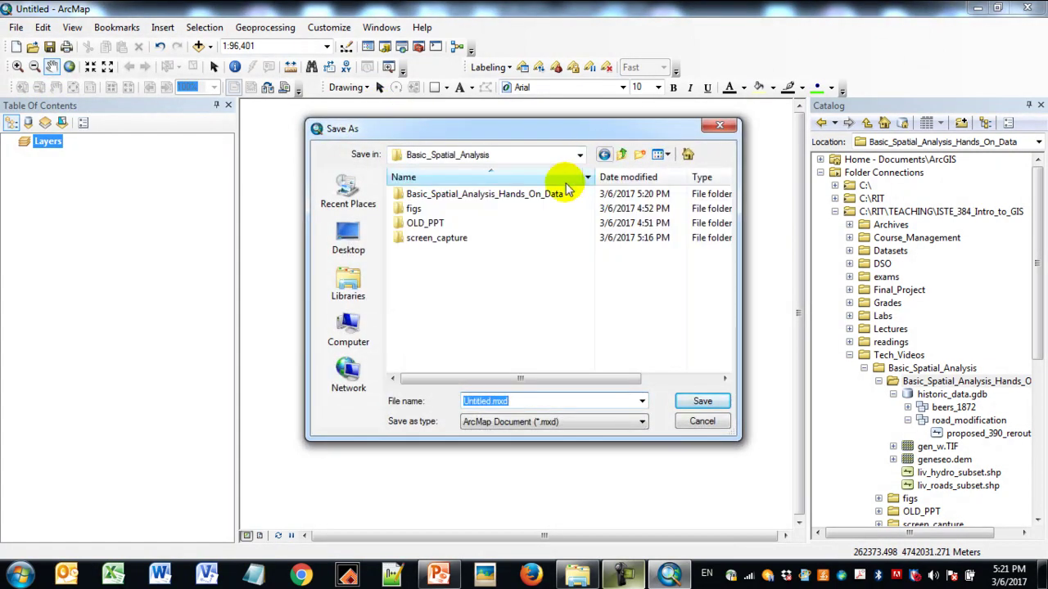
pyautogui.doubleClick(541, 196)
pyautogui.doubleClick(531, 402)
pyautogui.write('demo')
pyautogui.press('Return')
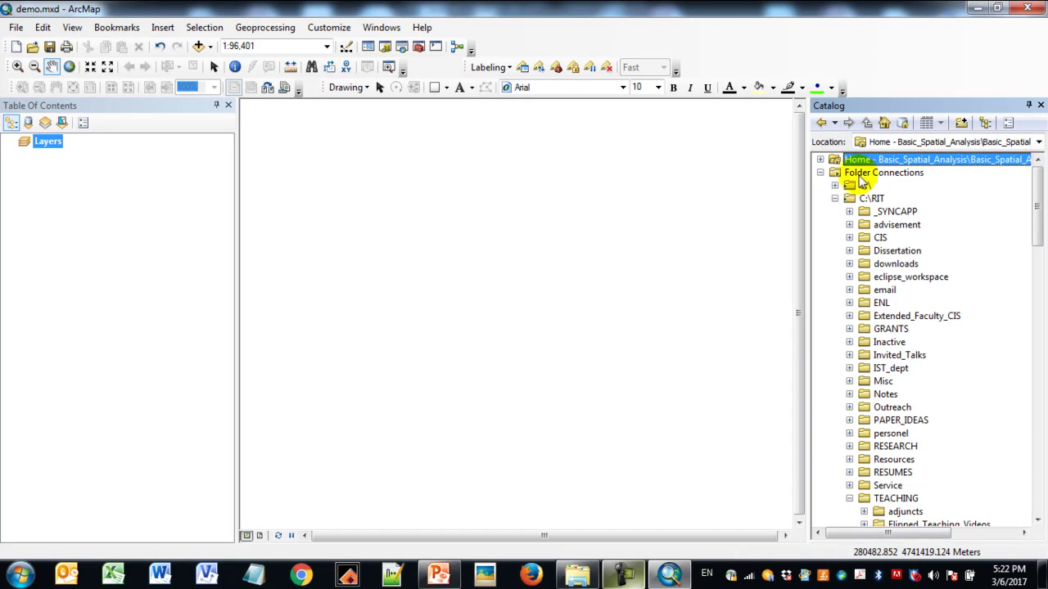
pyautogui.click(820, 159)
pyautogui.click(873, 185)
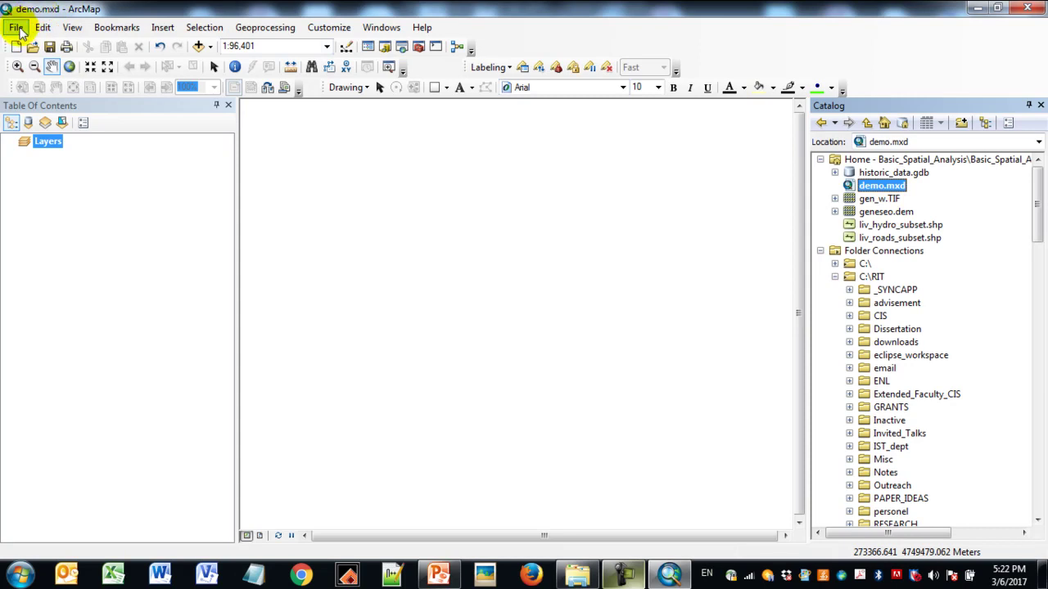
# - In Map Document Properties, create a new file geodatabase in the Home project folder
pyautogui.click(16, 27)
pyautogui.click(79, 299)
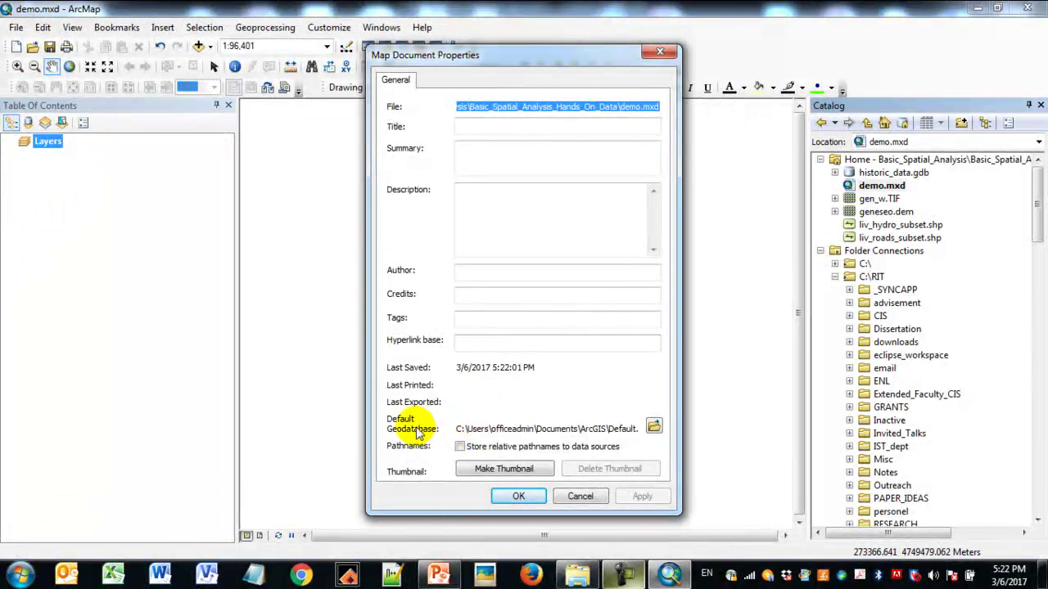
pyautogui.click(459, 428)
pyautogui.moveTo(459, 428); pyautogui.dragTo(627, 425)
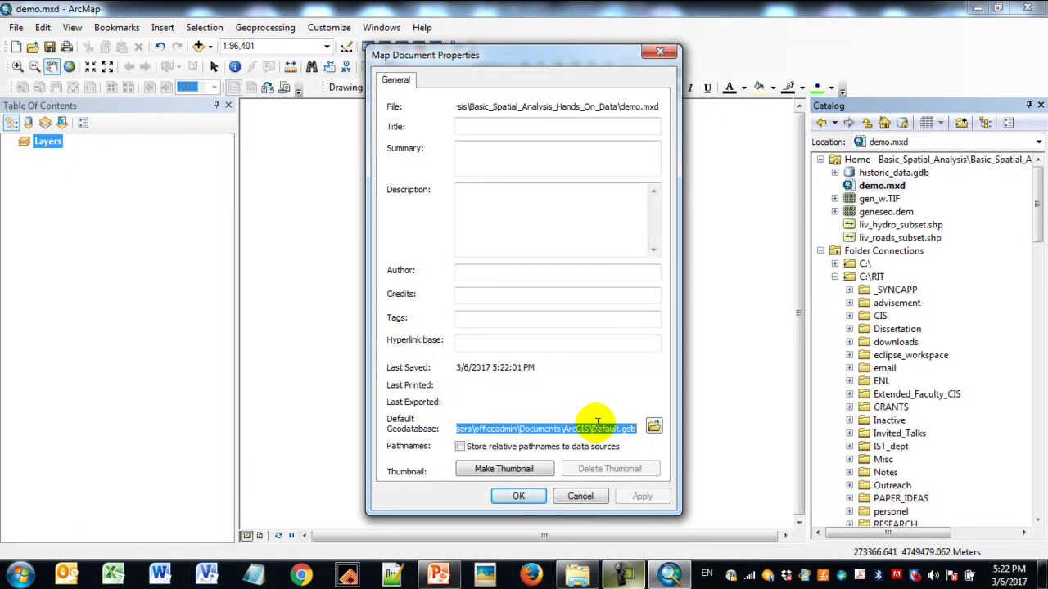
pyautogui.click(654, 426)
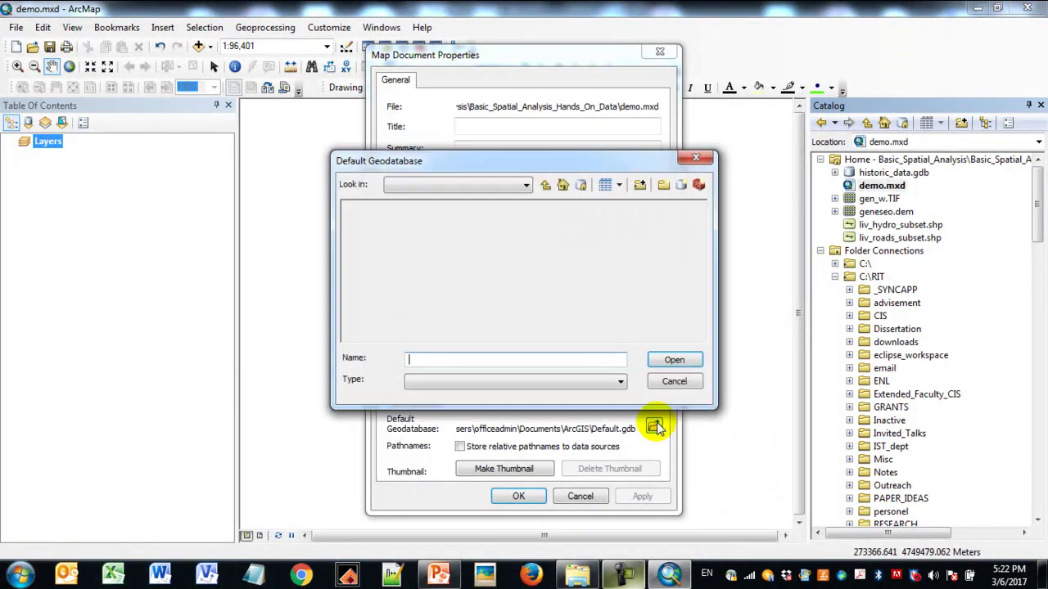
pyautogui.doubleClick(434, 210)
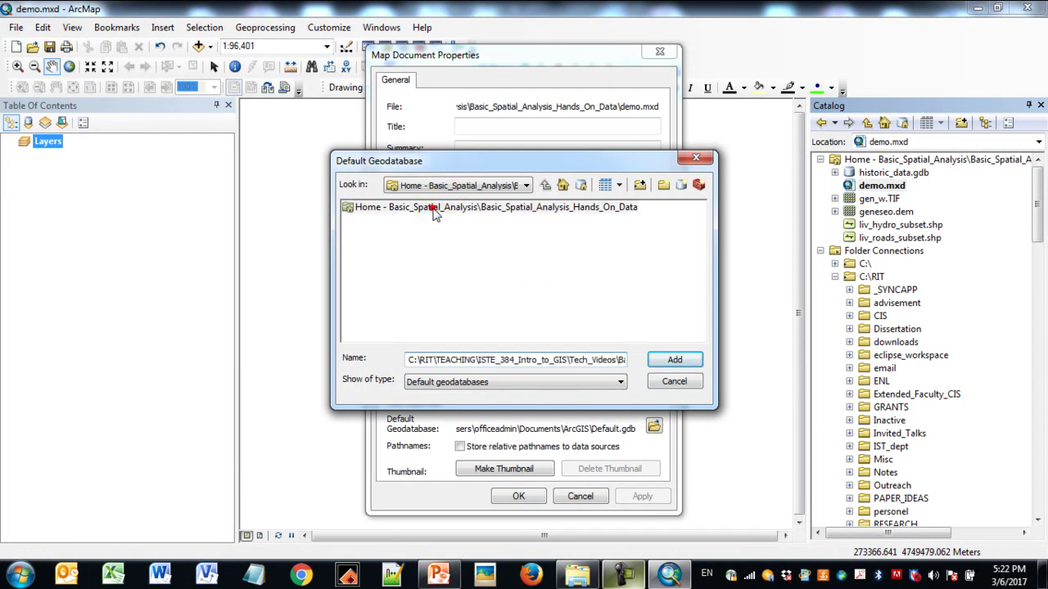
pyautogui.click(684, 186)
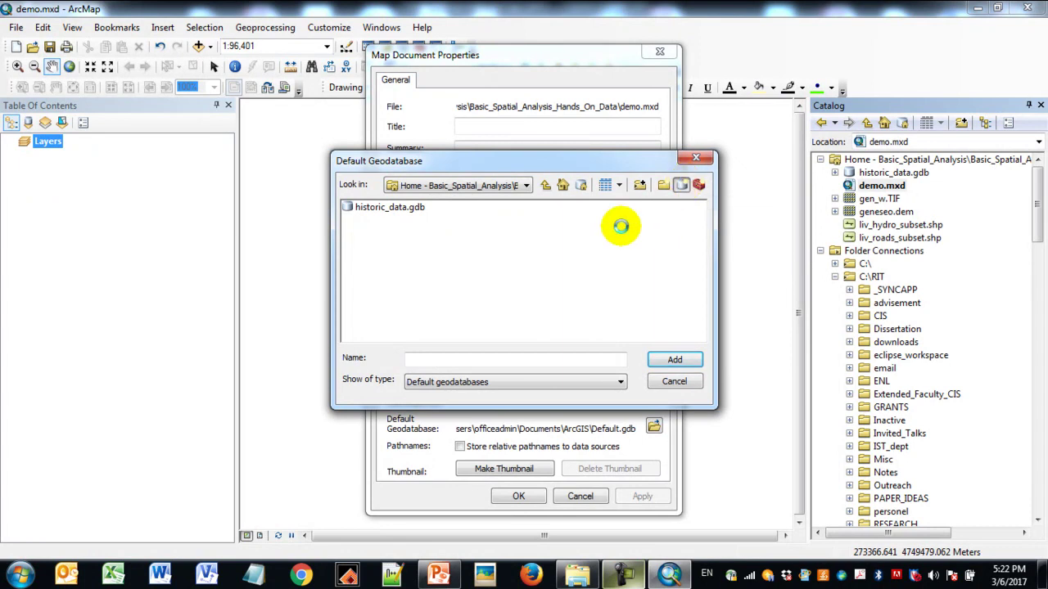
pyautogui.press('Return')
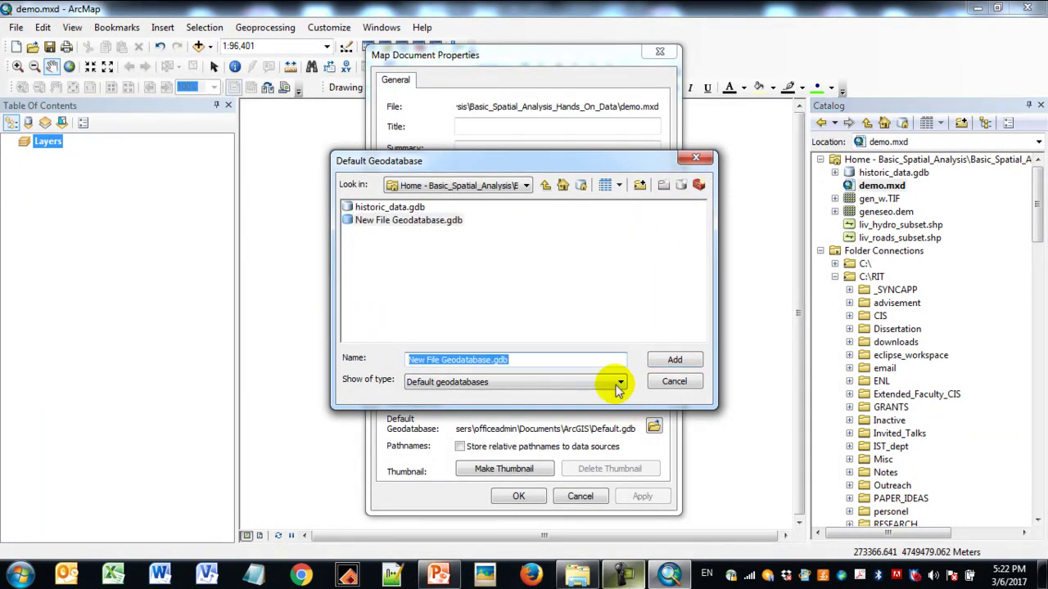
# - Rename the new file geodatabase to output.gdb
pyautogui.click(493, 359)
pyautogui.click(450, 302)
pyautogui.click(413, 221)
pyautogui.click(423, 222)
pyautogui.click(425, 225)
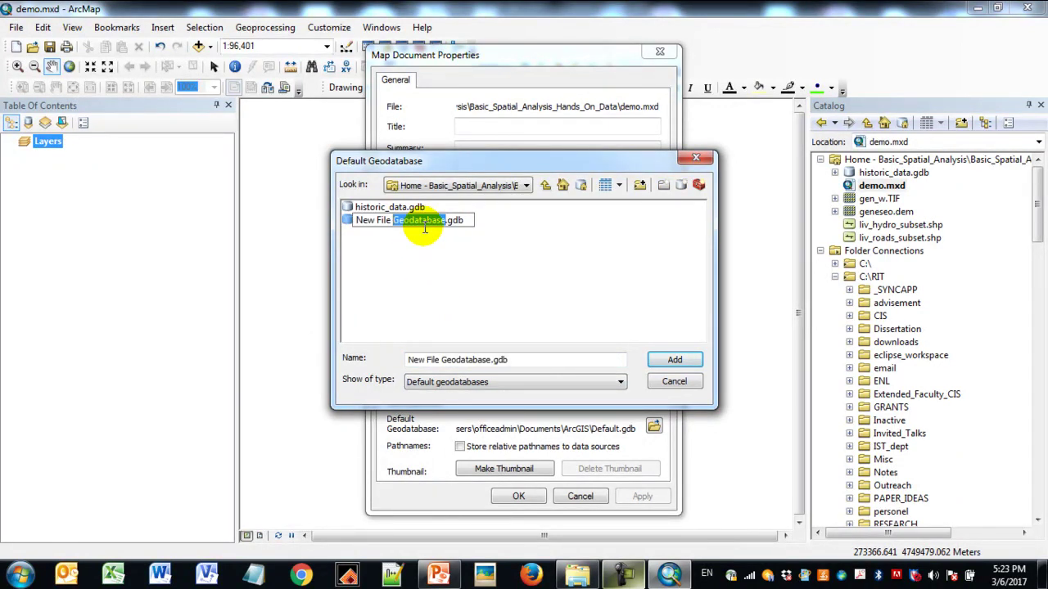
pyautogui.write('ou')
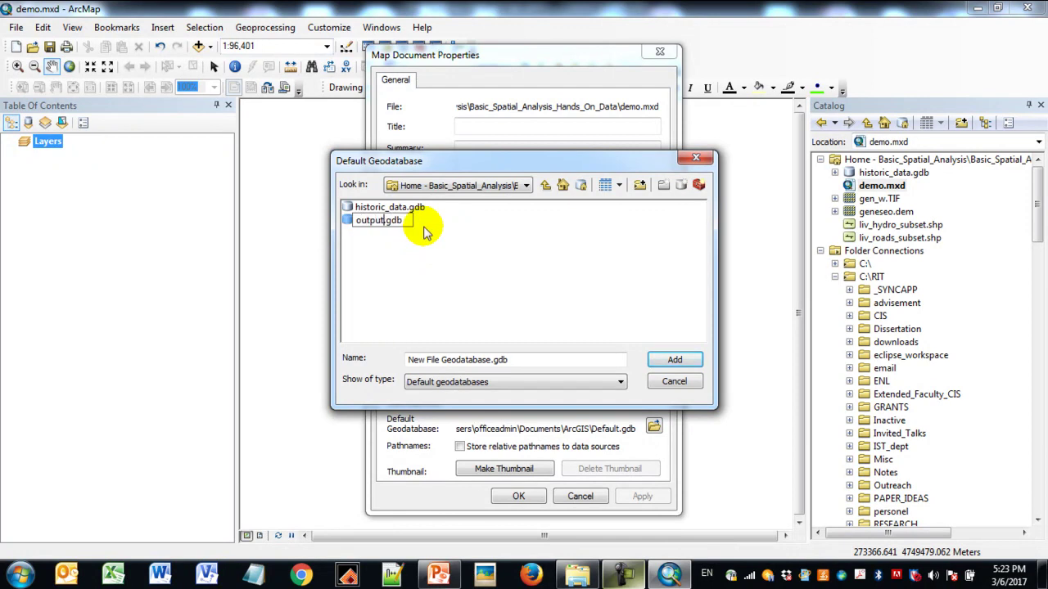
pyautogui.write('tput')
pyautogui.click(688, 361)
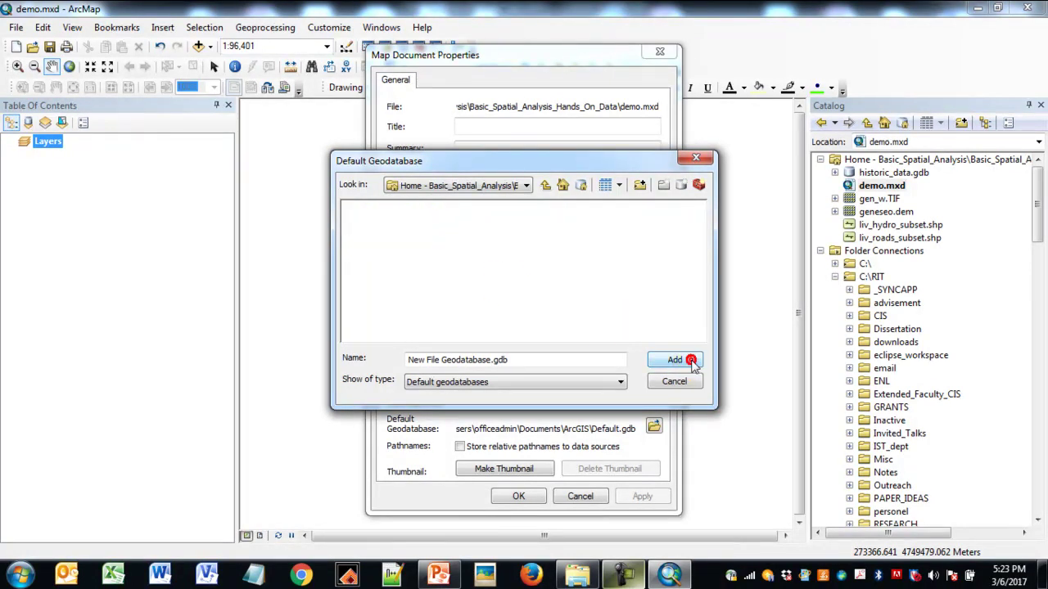
# - Set output.gdb as the map's default geodatabase
pyautogui.click(646, 338)
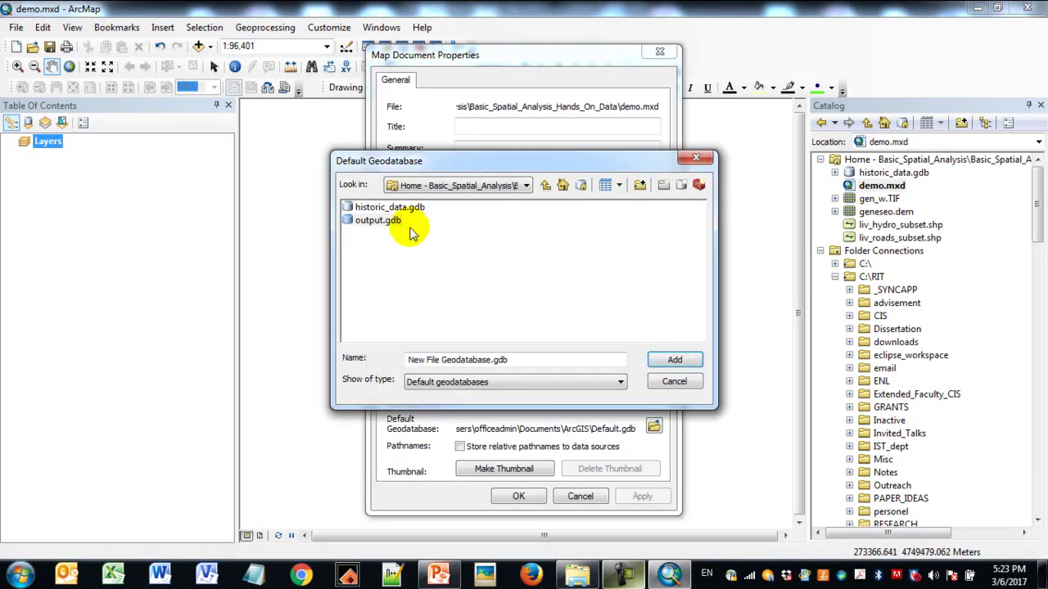
pyautogui.click(396, 210)
pyautogui.click(396, 221)
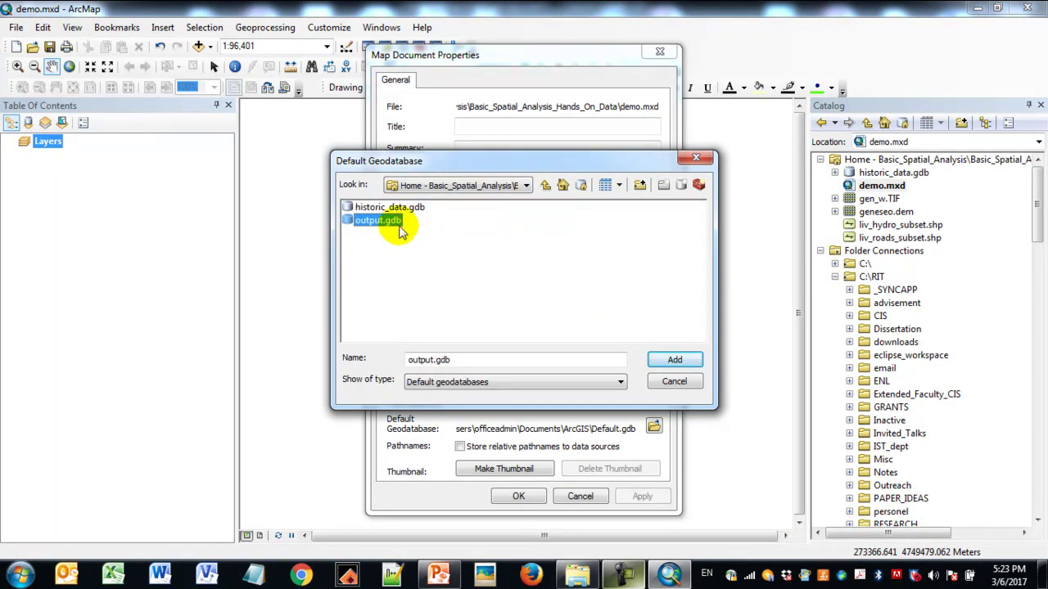
pyautogui.click(679, 359)
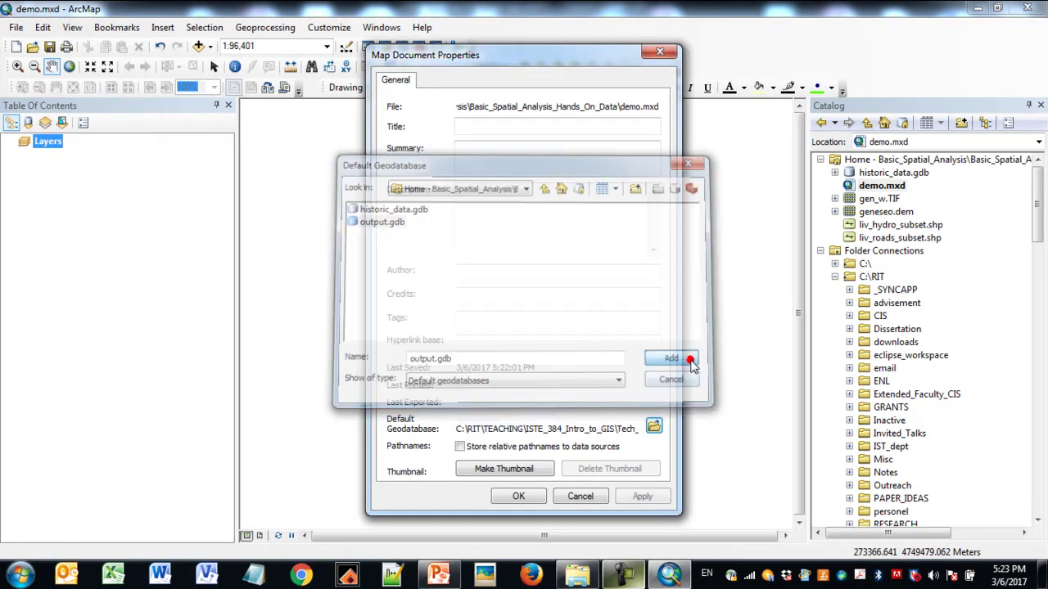
# - Store relative pathnames to data sources and apply the document properties
pyautogui.click(460, 446)
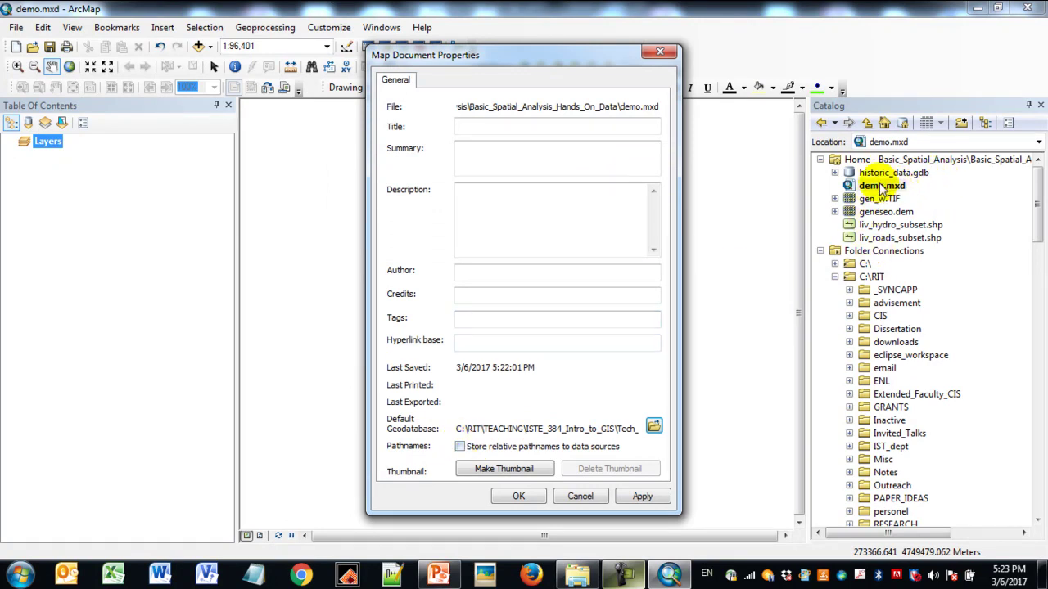
pyautogui.click(460, 447)
pyautogui.click(646, 495)
pyautogui.click(510, 497)
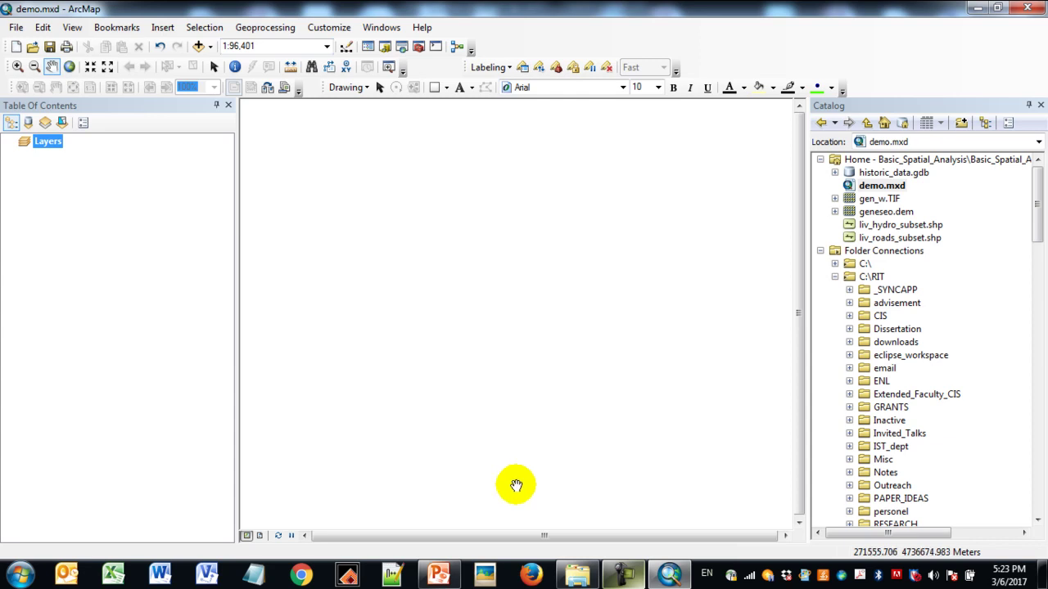
# - Add proposed_390_reroute from road_modification and draw it as a thick red highway line
pyautogui.click(835, 174)
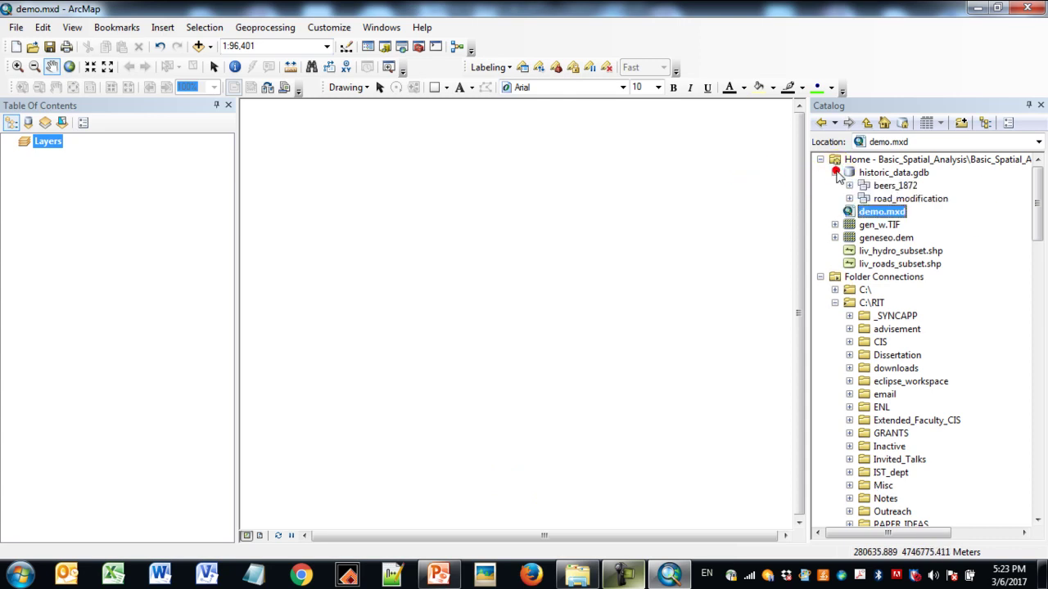
pyautogui.click(849, 199)
pyautogui.moveTo(937, 213); pyautogui.dragTo(140, 232)
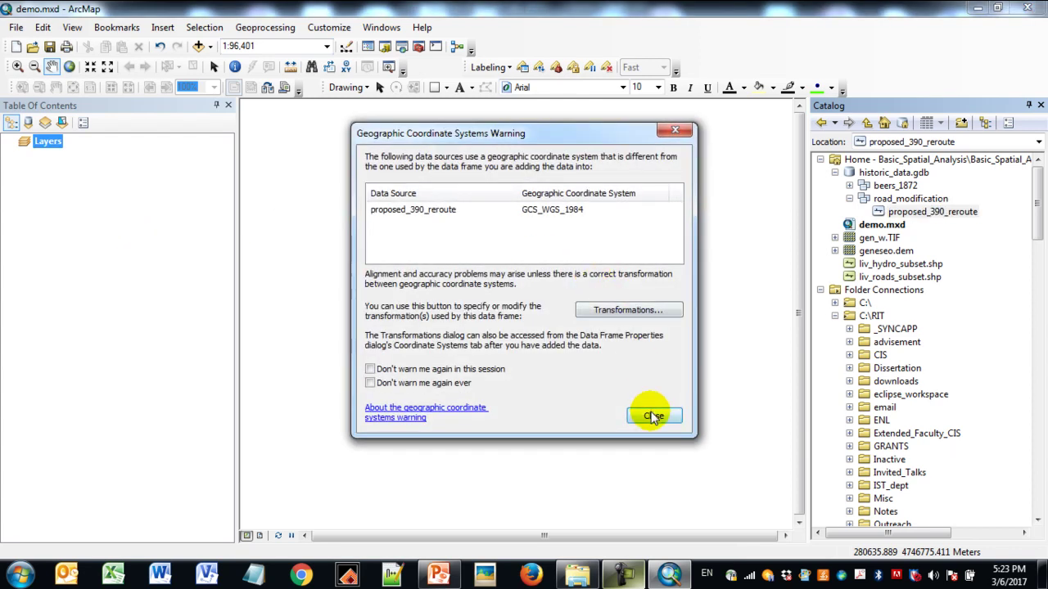
pyautogui.click(652, 415)
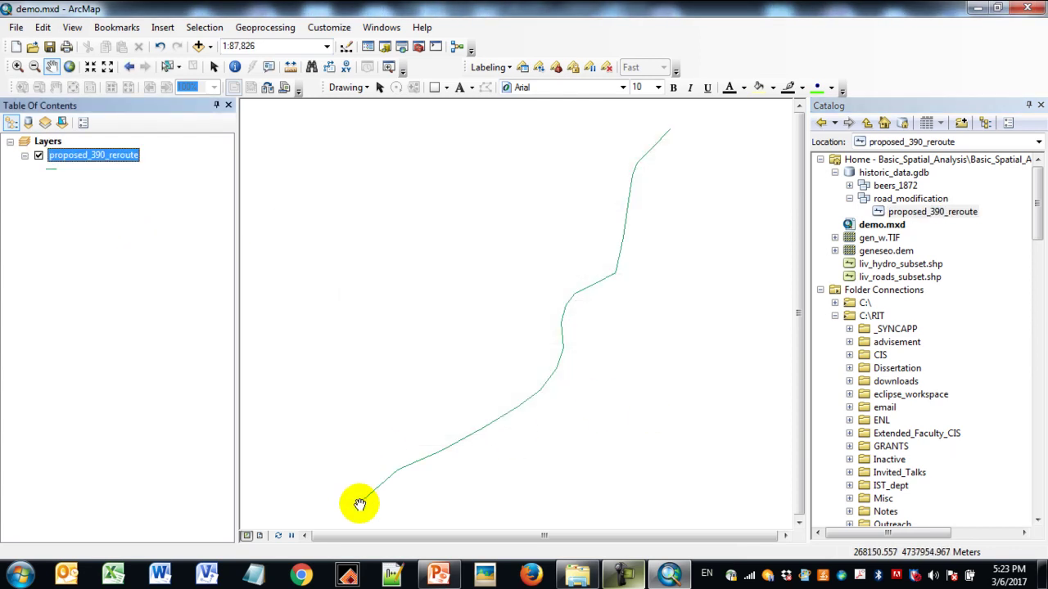
pyautogui.click(49, 168)
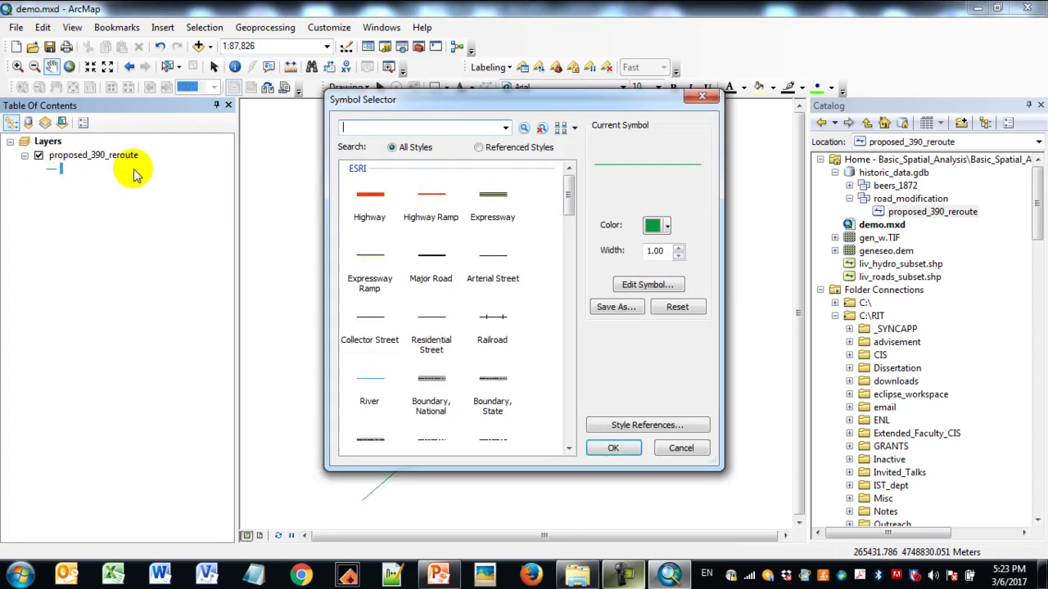
pyautogui.click(369, 194)
pyautogui.click(678, 247)
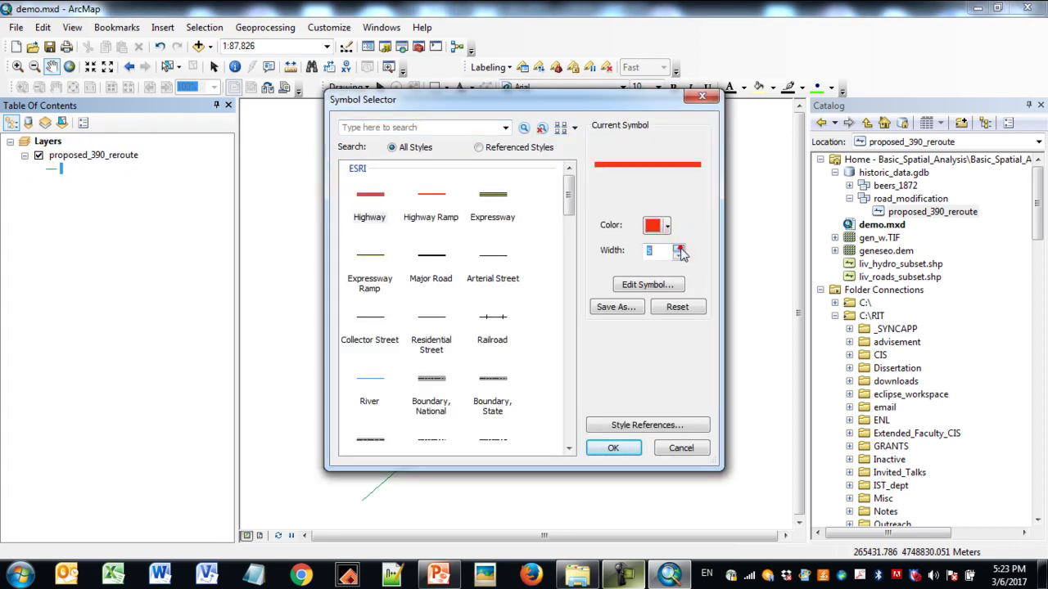
pyautogui.click(614, 447)
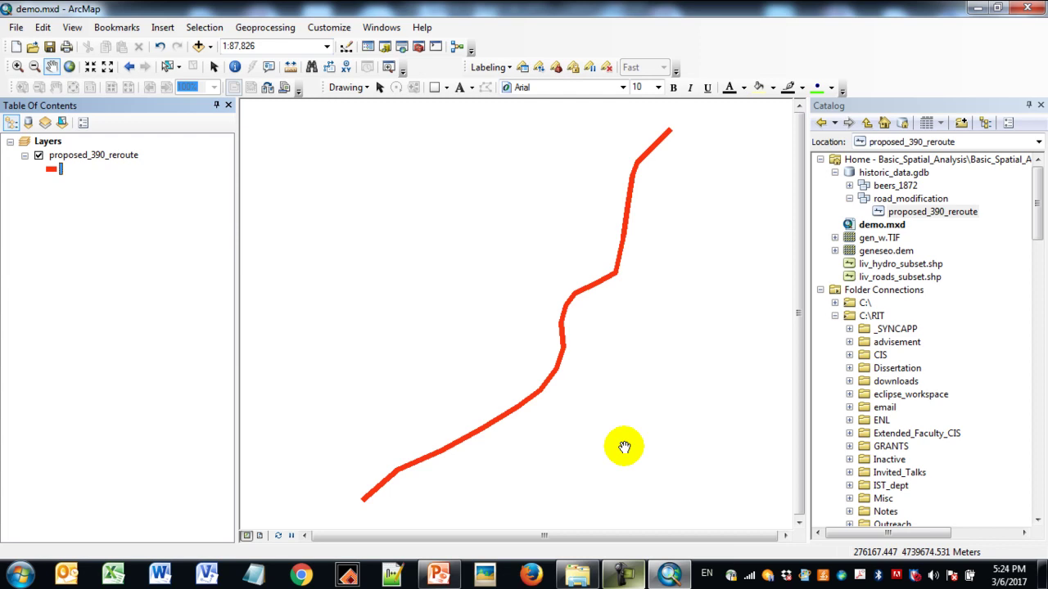
# - Add the gen_w.TIF historic map and the beers_1872 STRUCTURES points to the map
pyautogui.click(879, 238)
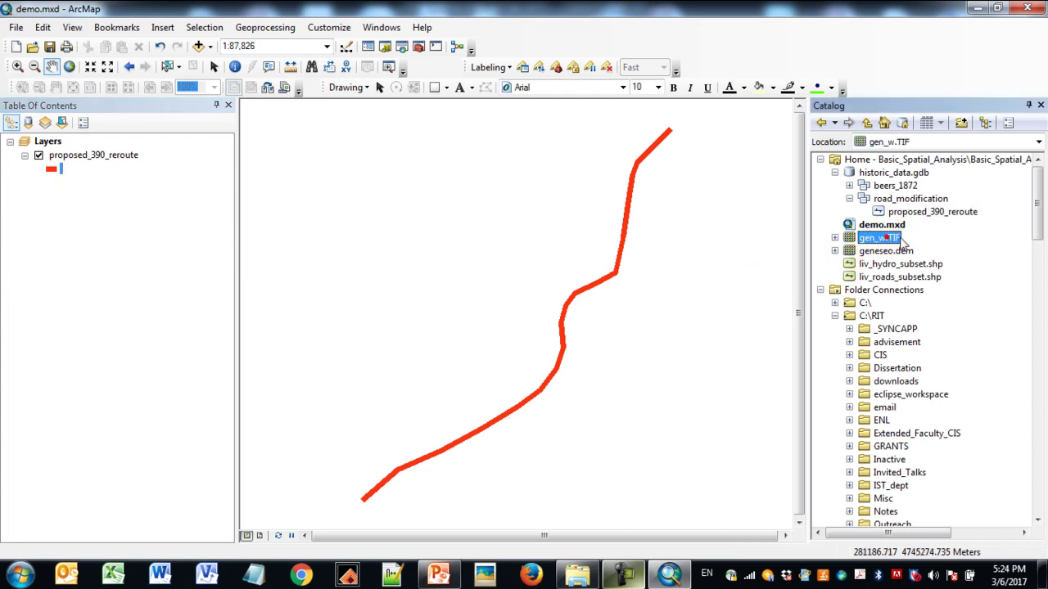
pyautogui.moveTo(883, 241); pyautogui.dragTo(177, 244)
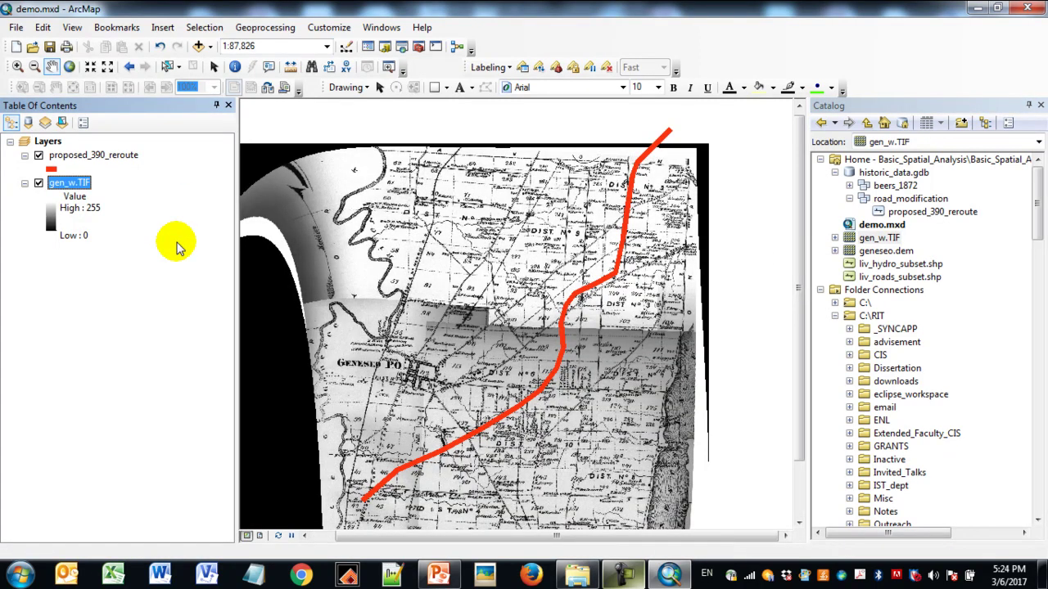
pyautogui.click(849, 186)
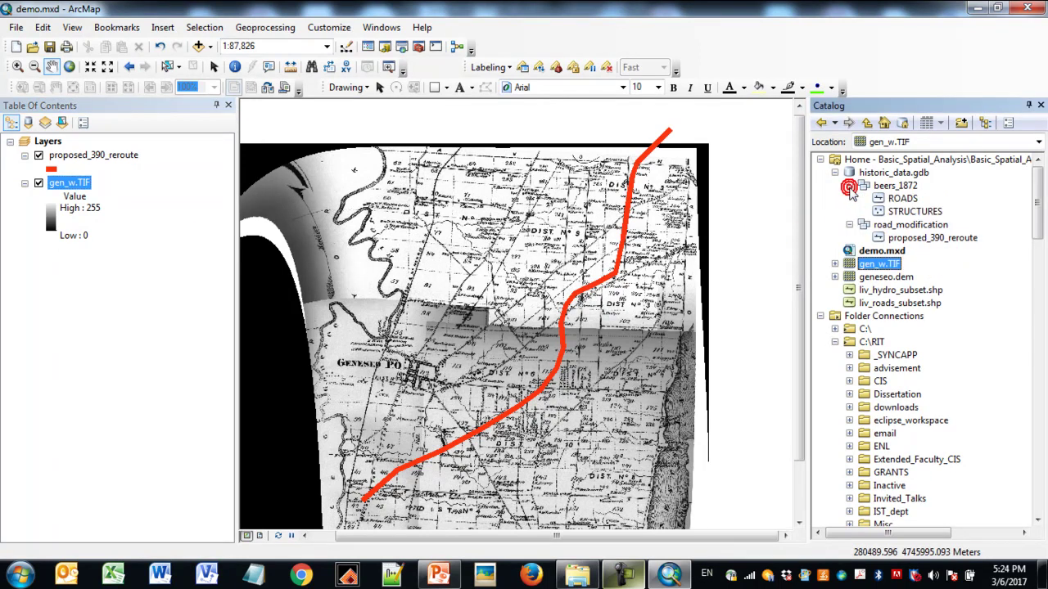
pyautogui.click(914, 211)
pyautogui.moveTo(920, 214); pyautogui.dragTo(120, 167)
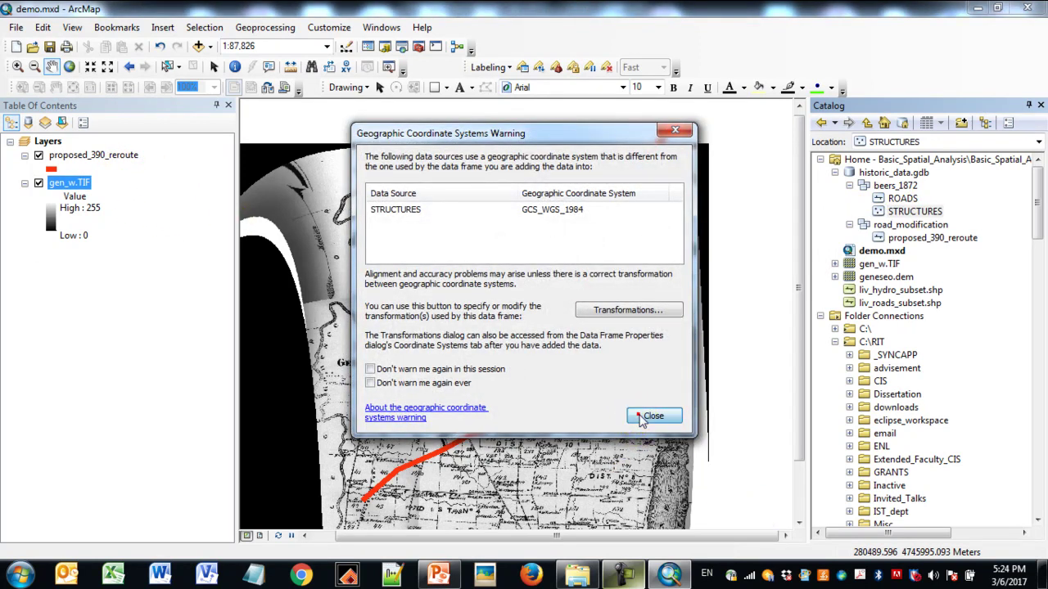
pyautogui.click(652, 416)
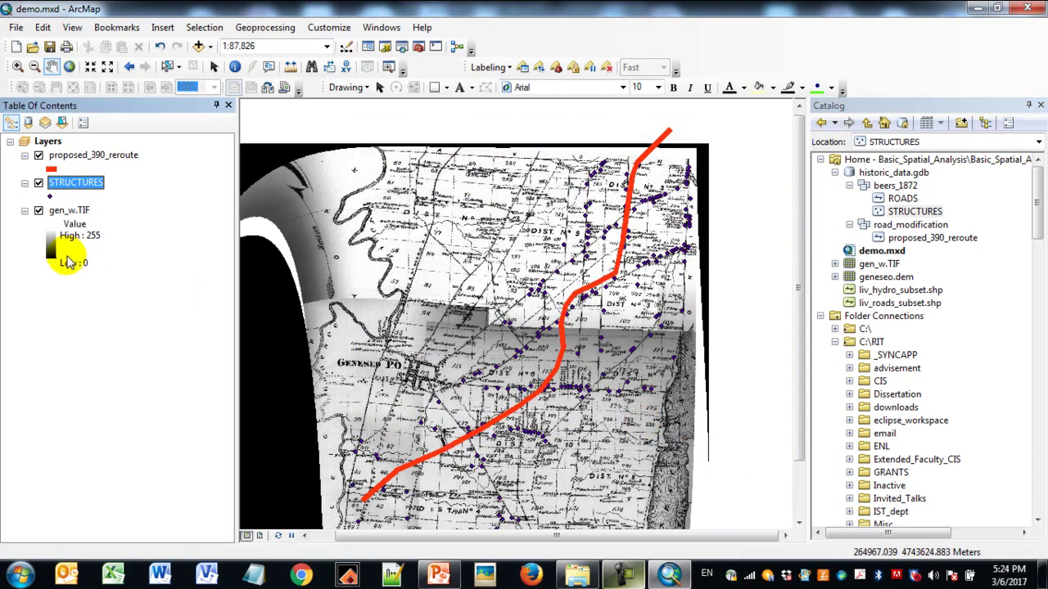
# - Make the STRUCTURES points larger red dots and zoom in on District 6 around the reroute
pyautogui.click(50, 196)
pyautogui.click(667, 226)
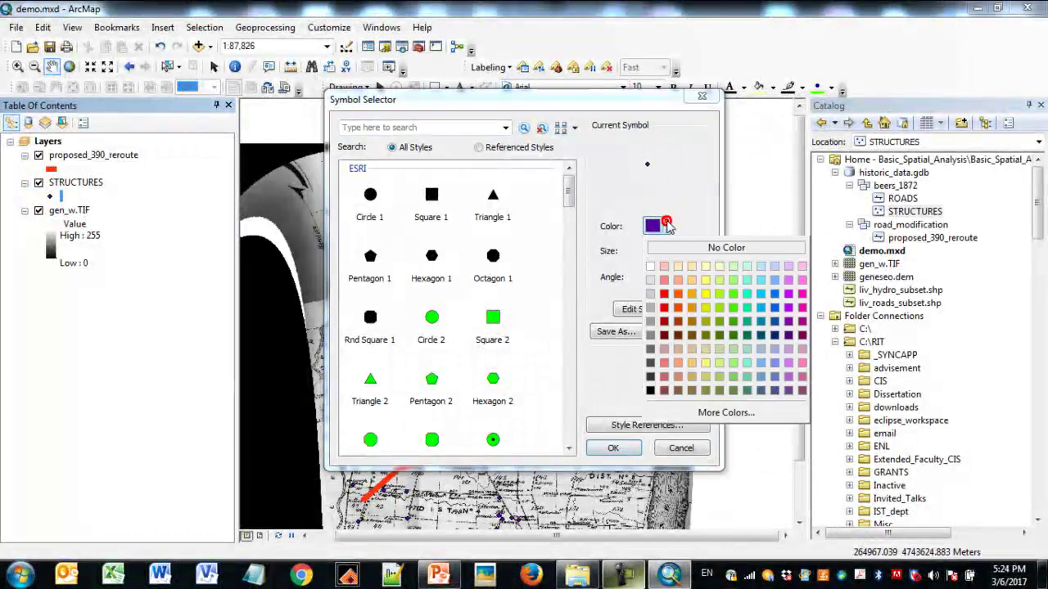
pyautogui.click(663, 296)
pyautogui.click(678, 248)
pyautogui.click(677, 249)
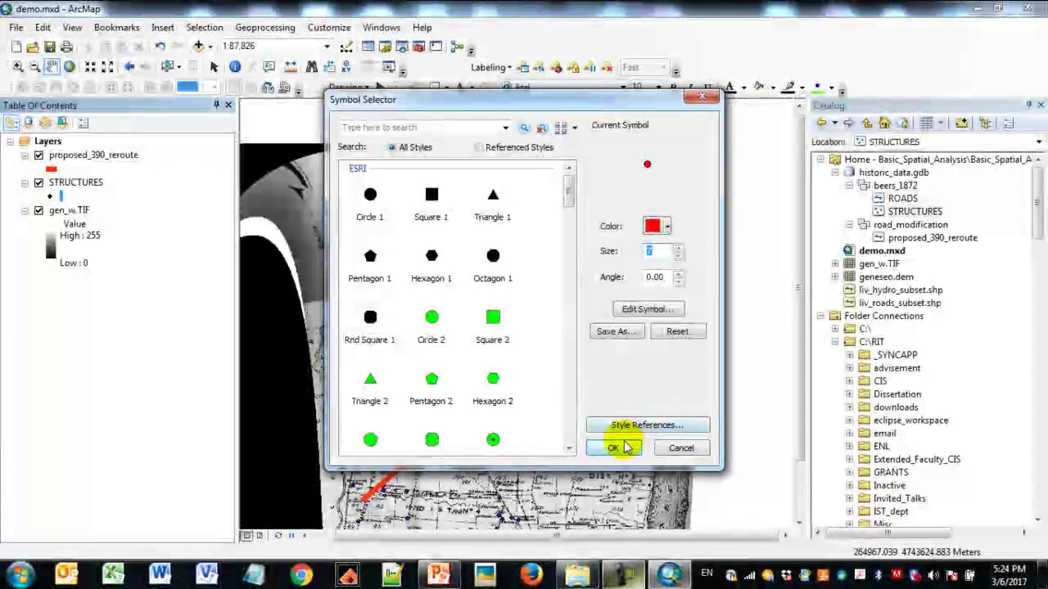
pyautogui.click(613, 448)
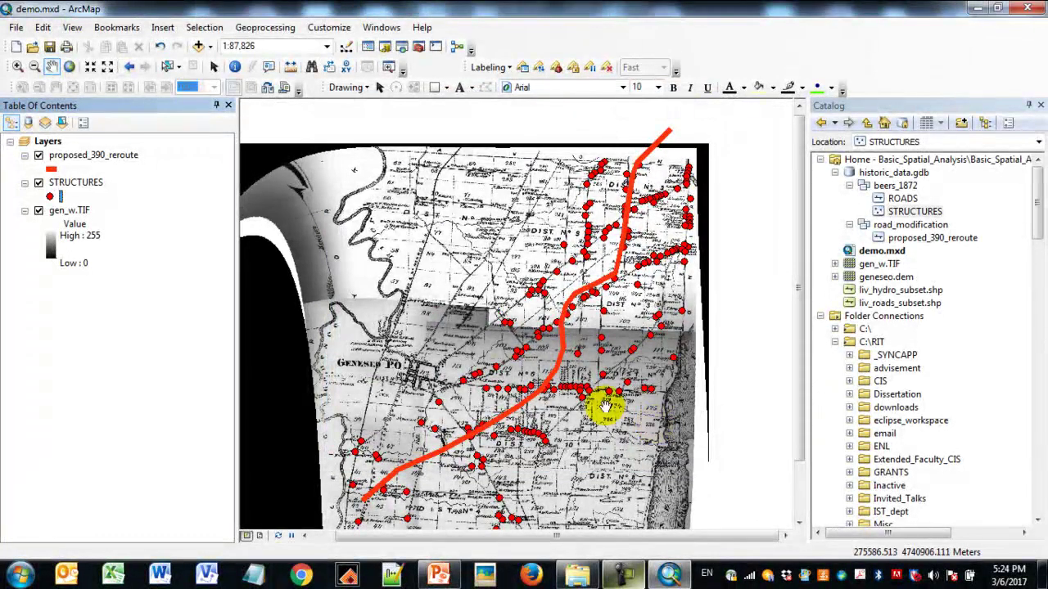
pyautogui.click(17, 69)
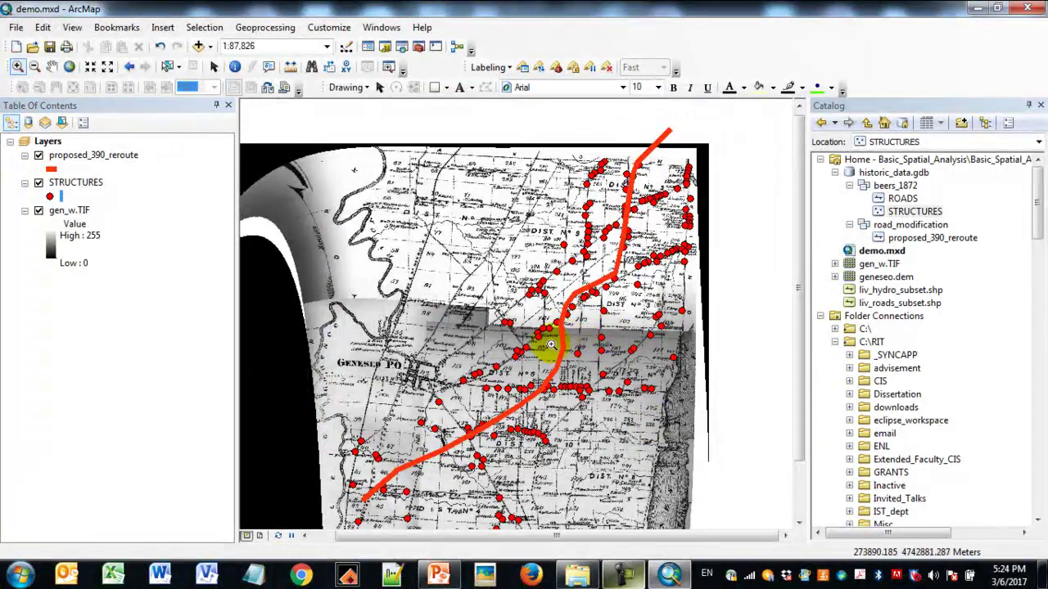
pyautogui.moveTo(606, 406); pyautogui.dragTo(518, 280)
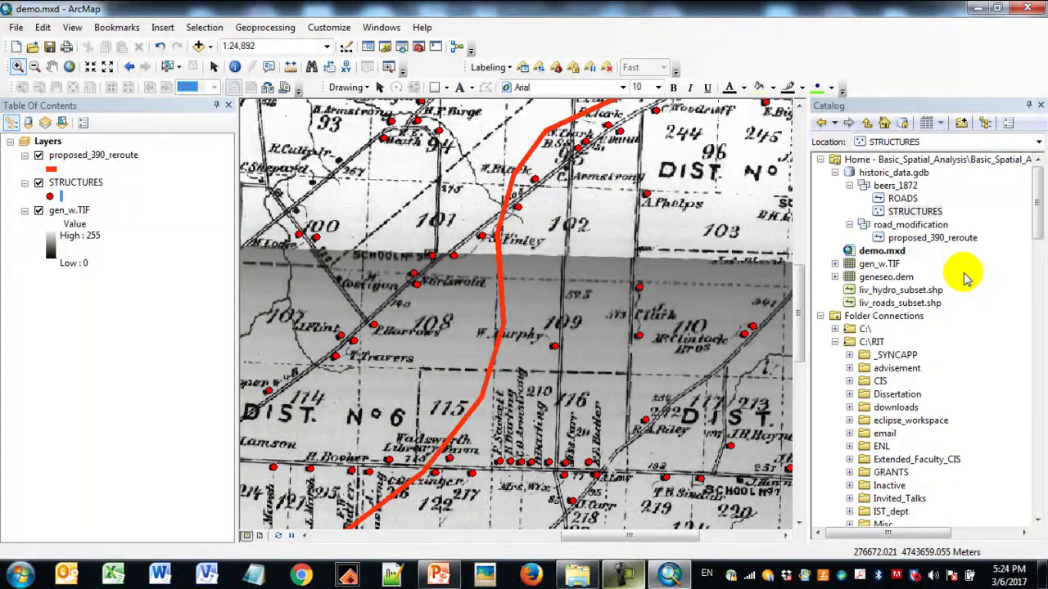
# - Add liv_hydro_subset.shp to the map and symbolize its streams as blue lines
pyautogui.click(905, 289)
pyautogui.moveTo(925, 293); pyautogui.dragTo(113, 179)
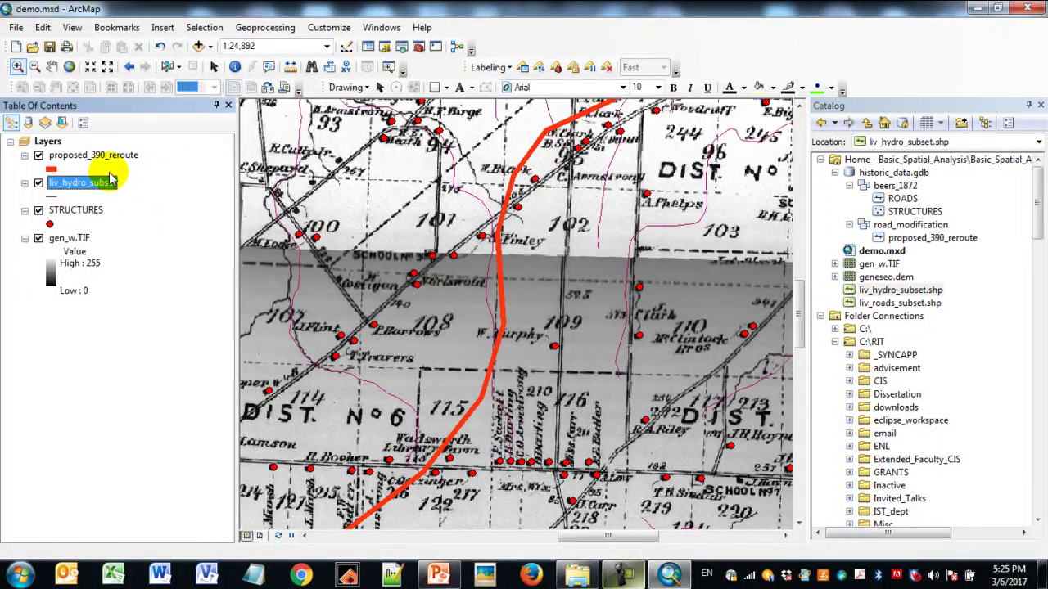
pyautogui.click(50, 196)
pyautogui.click(367, 205)
pyautogui.click(669, 225)
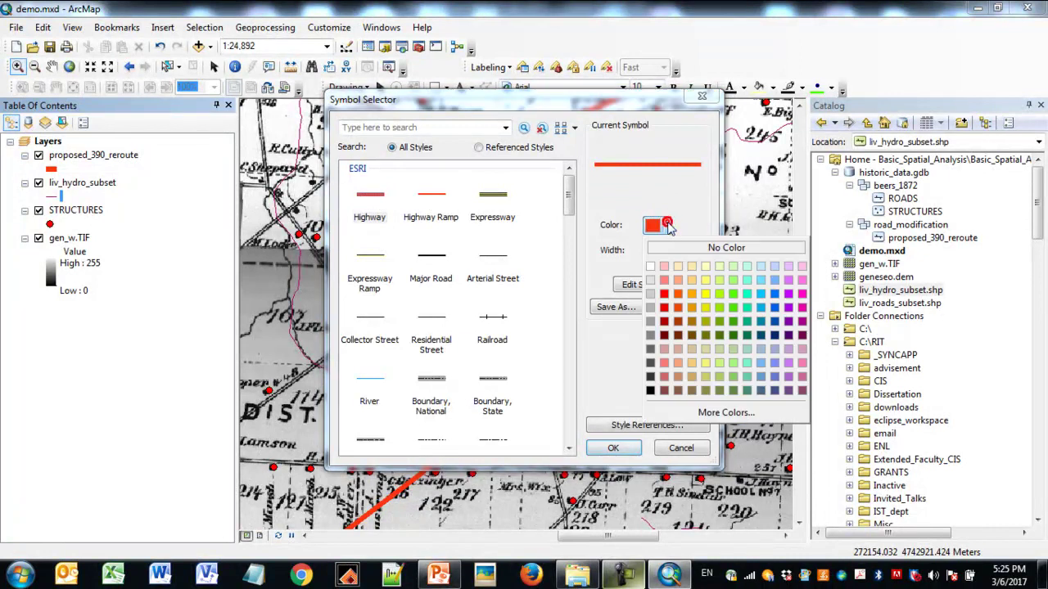
pyautogui.click(761, 306)
pyautogui.click(624, 446)
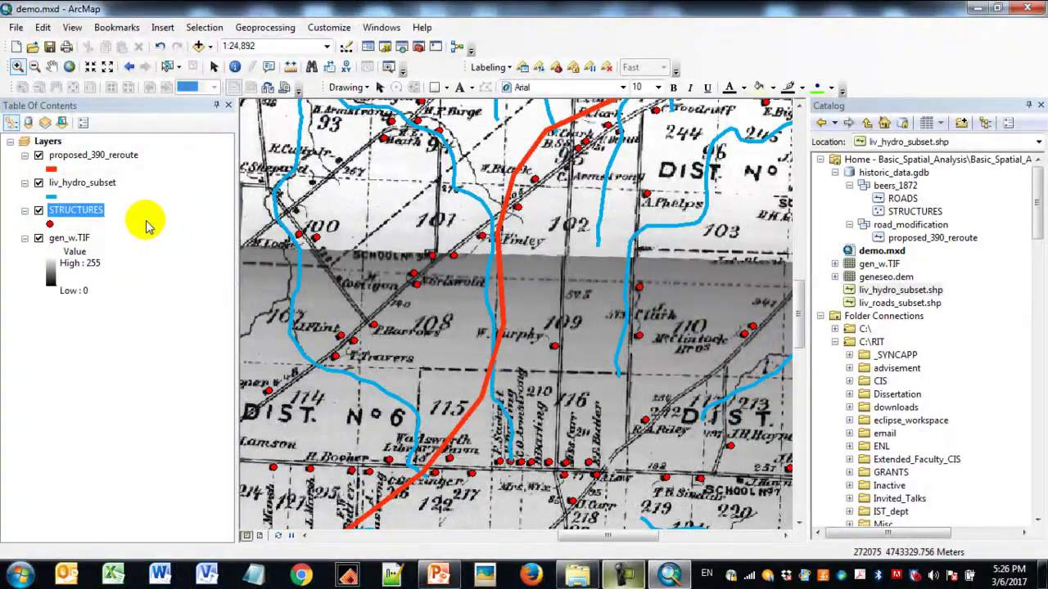
# - Add a short integer field struc_val to the STRUCTURES attribute table
pyautogui.rightClick(84, 219)
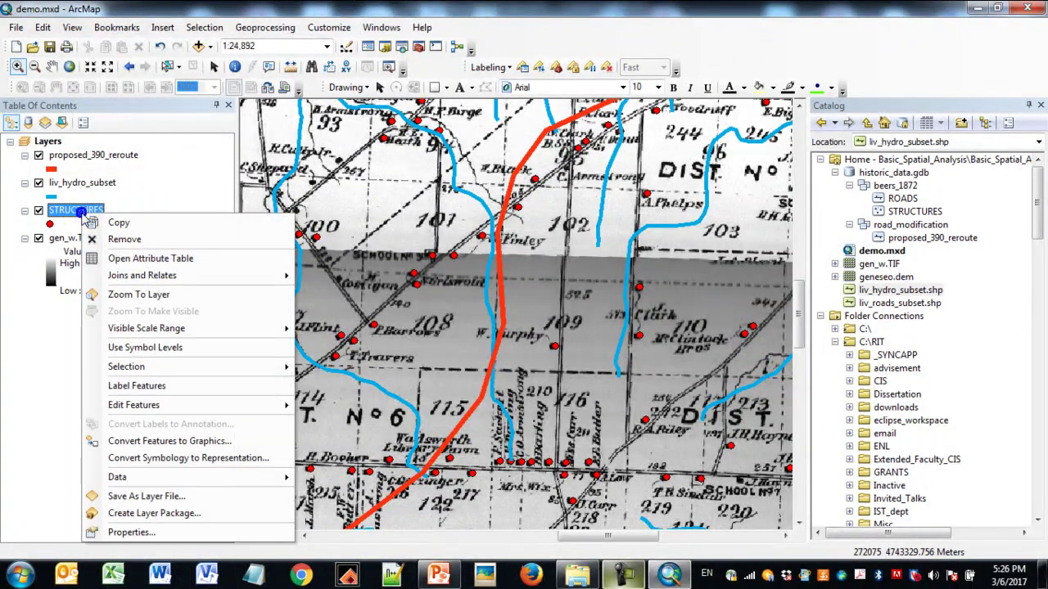
pyautogui.click(206, 260)
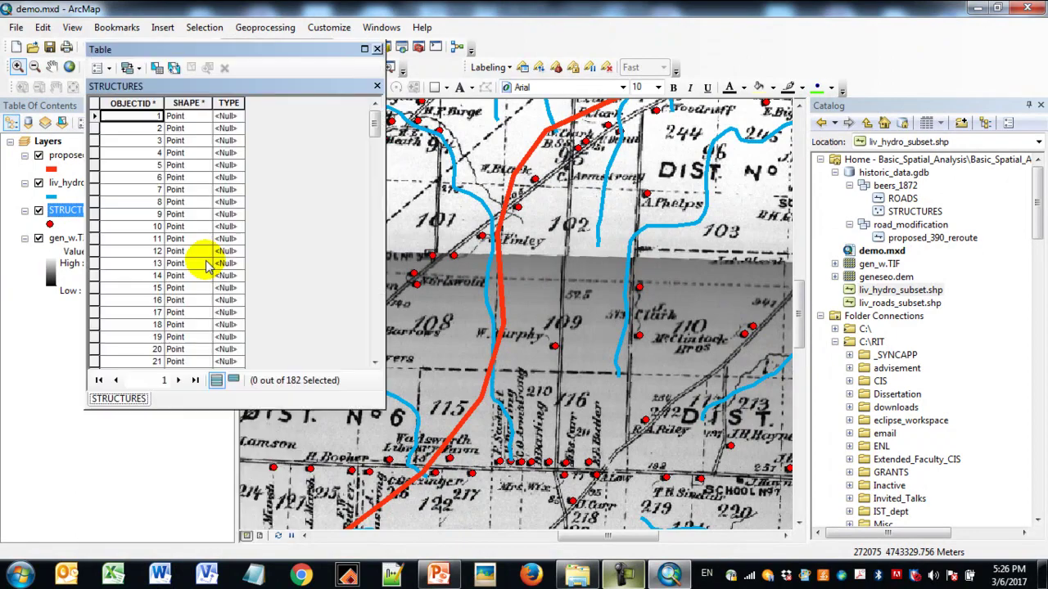
pyautogui.click(109, 67)
pyautogui.click(131, 175)
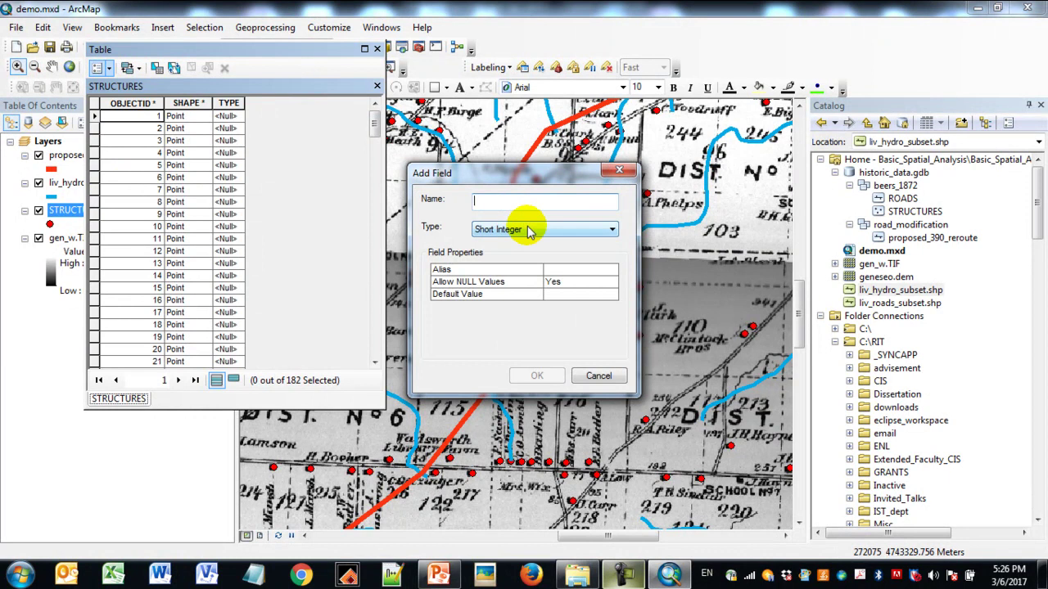
pyautogui.write('struc_val')
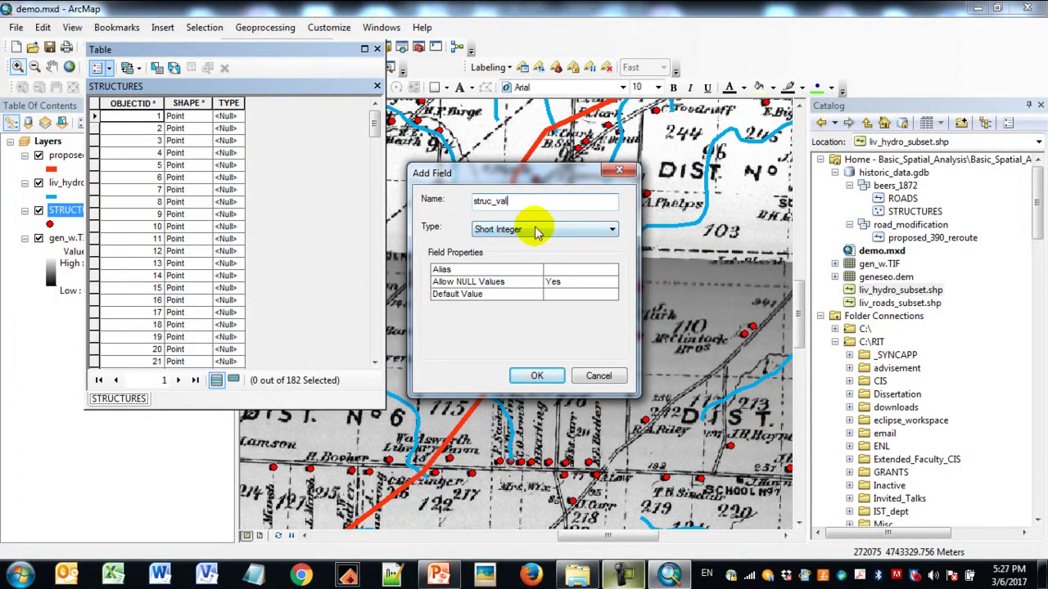
pyautogui.click(538, 376)
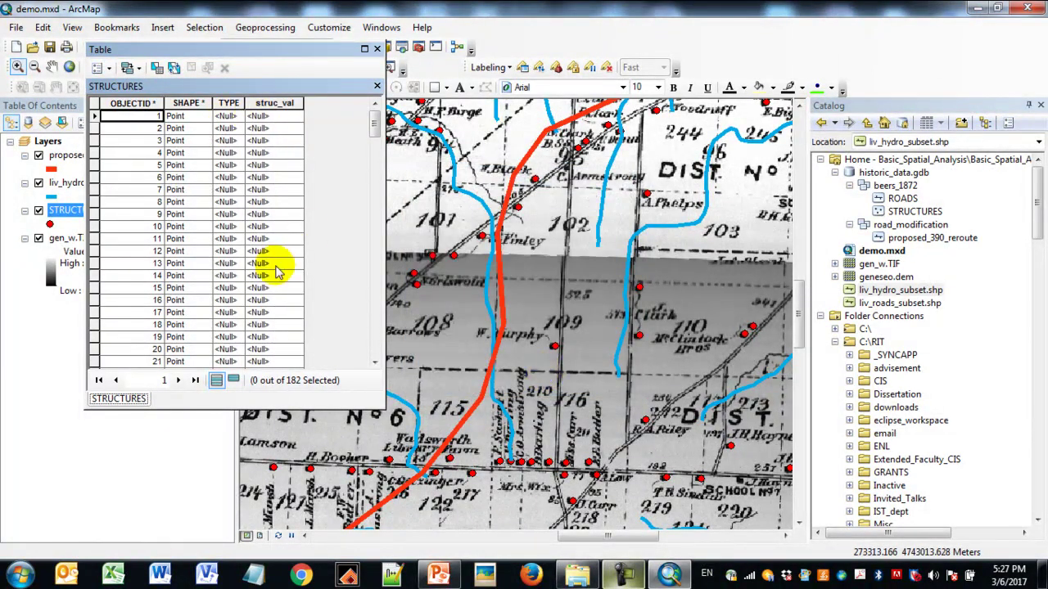
# - Fill struc_val with 10 for every record using the Field Calculator
pyautogui.click(281, 105)
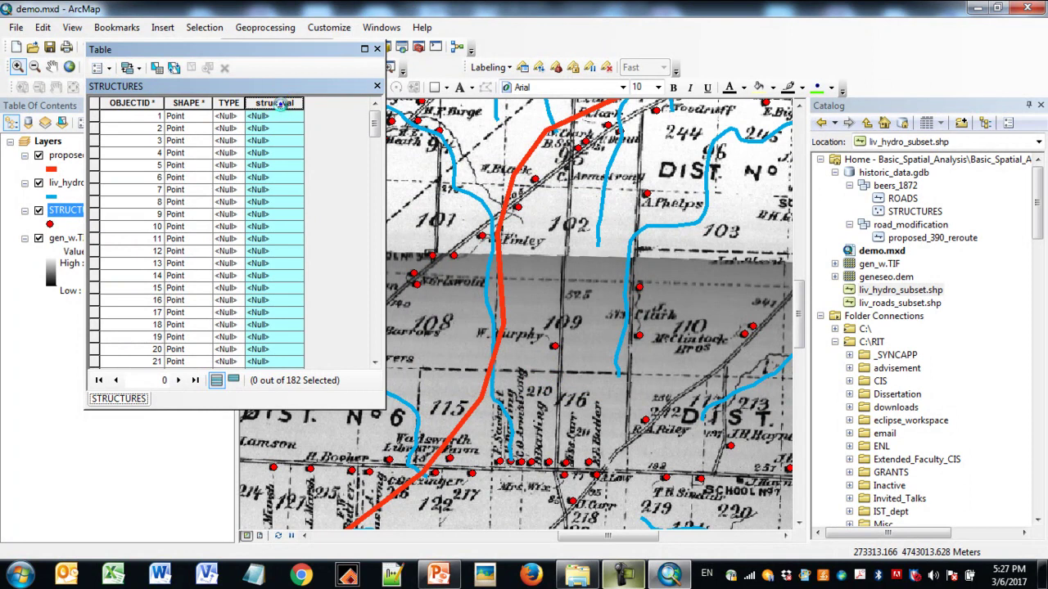
pyautogui.rightClick(282, 108)
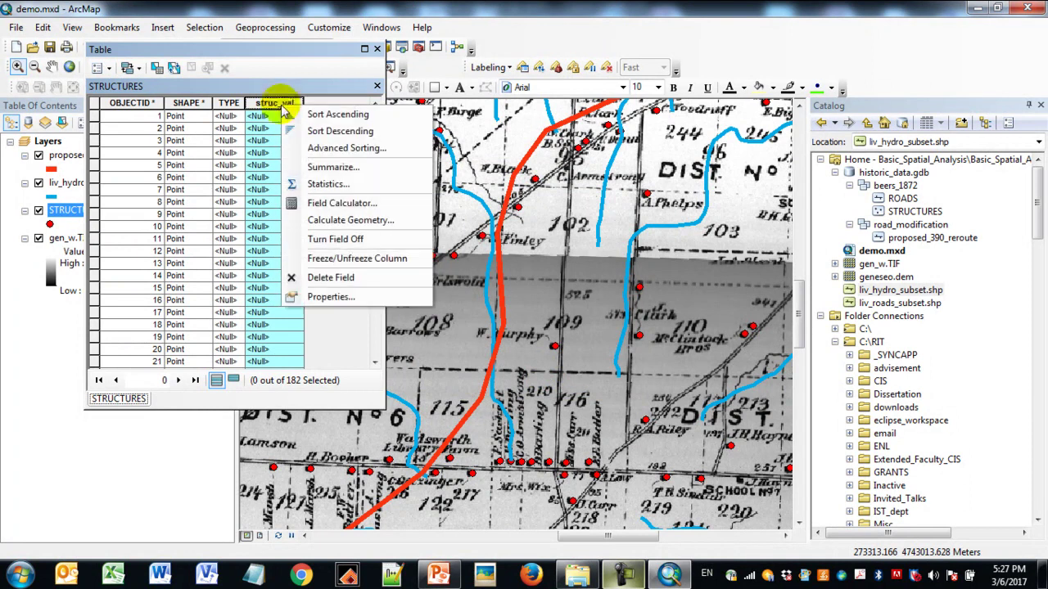
pyautogui.click(350, 204)
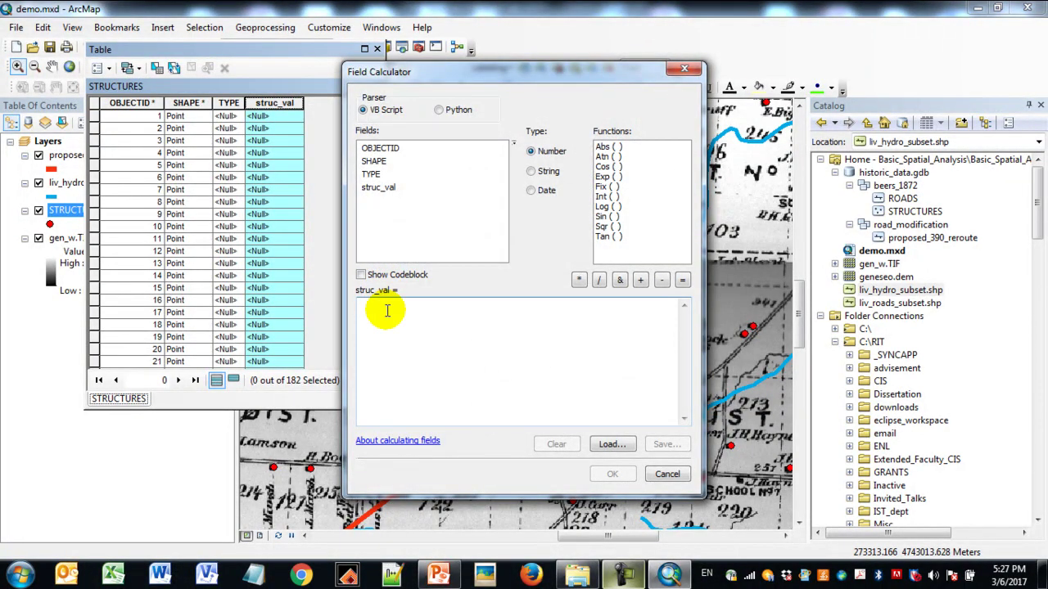
pyautogui.write('10')
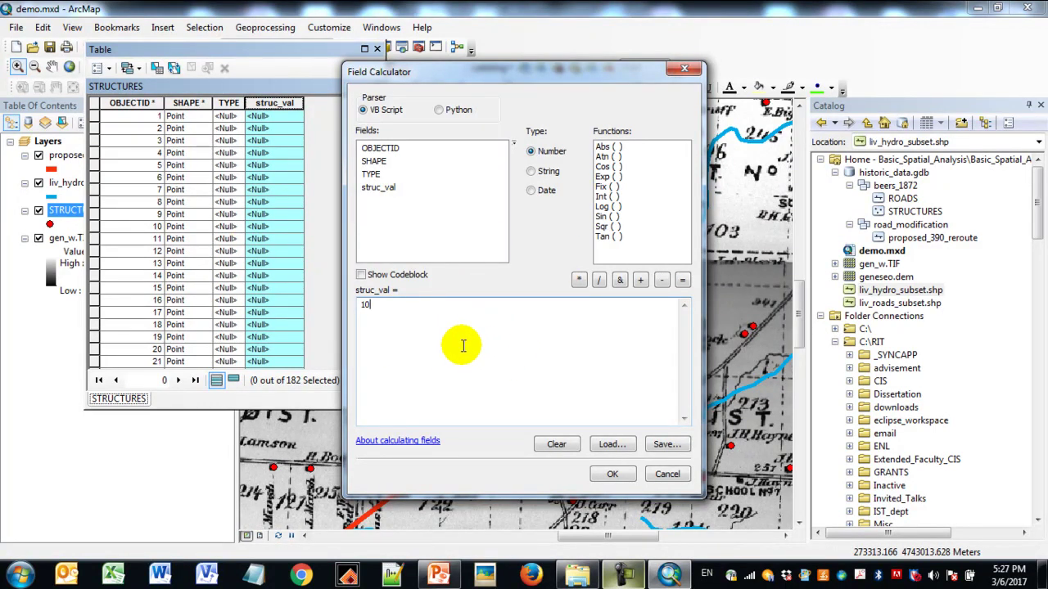
pyautogui.click(612, 474)
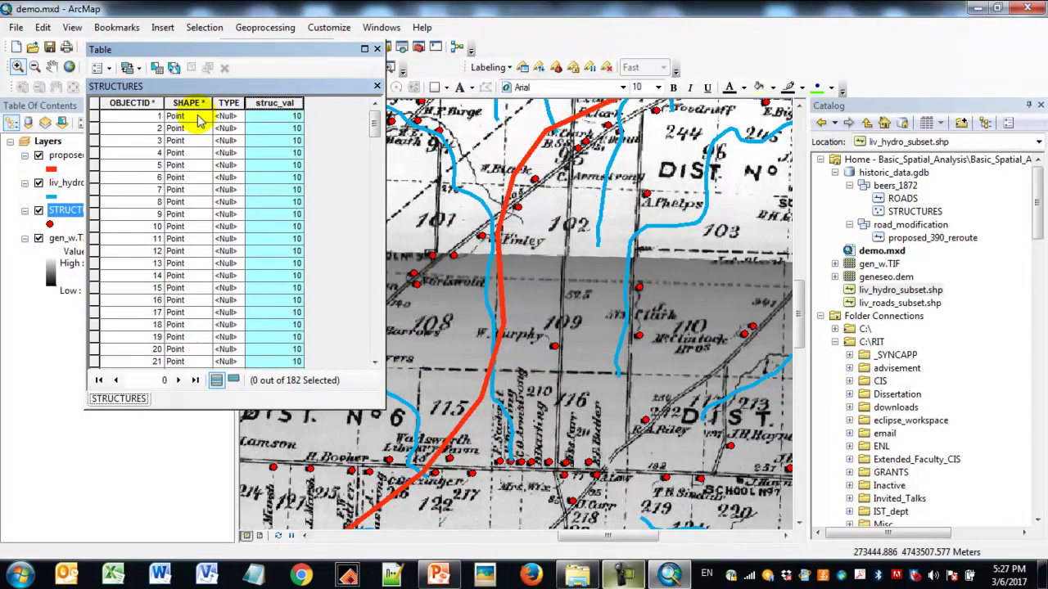
pyautogui.click(287, 106)
pyautogui.click(288, 117)
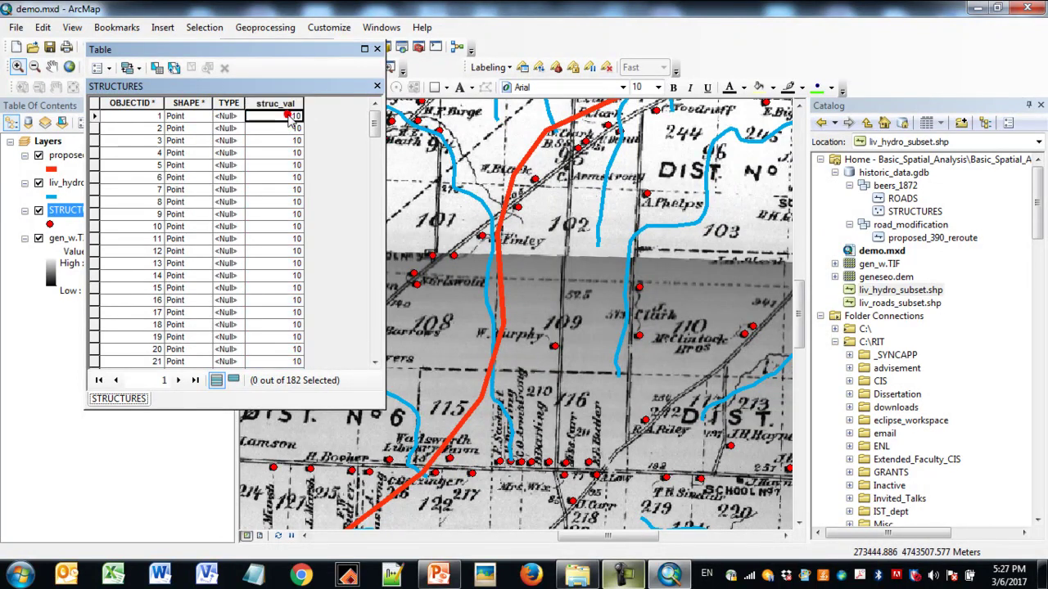
# - Close the table, hide gen_w.TIF, STRUCTURES and liv_hydro_subset, and zoom to proposed_390_reroute
pyautogui.click(377, 50)
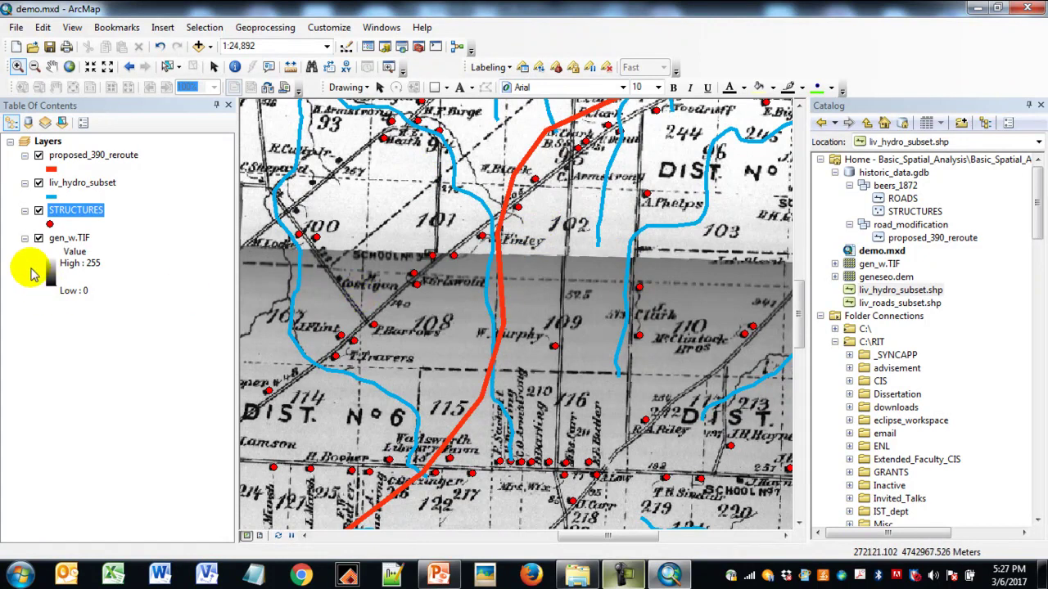
pyautogui.click(39, 238)
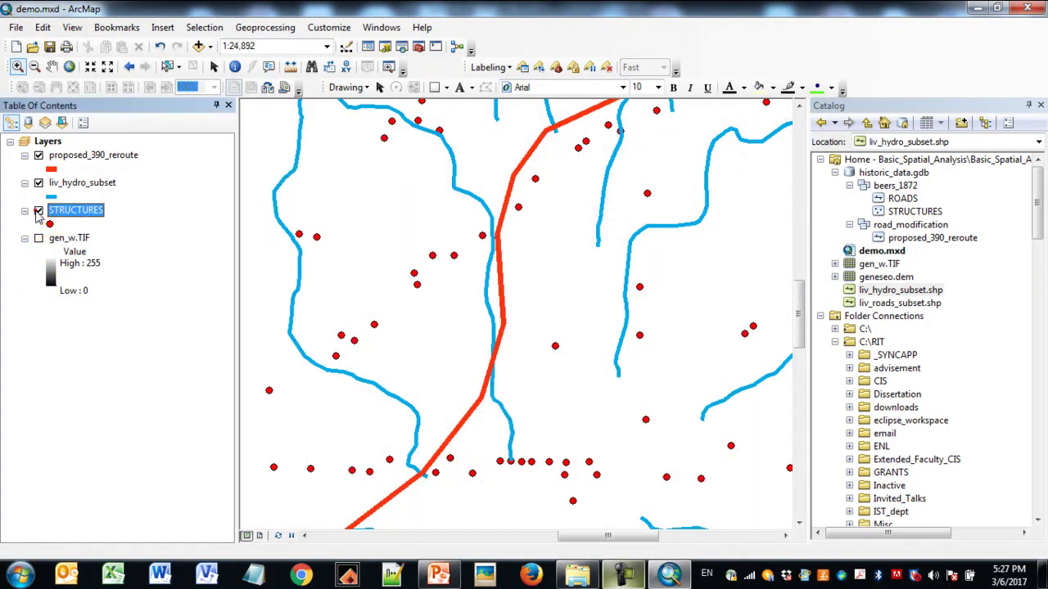
pyautogui.click(38, 211)
pyautogui.click(38, 182)
pyautogui.click(82, 156)
pyautogui.rightClick(82, 156)
pyautogui.click(127, 237)
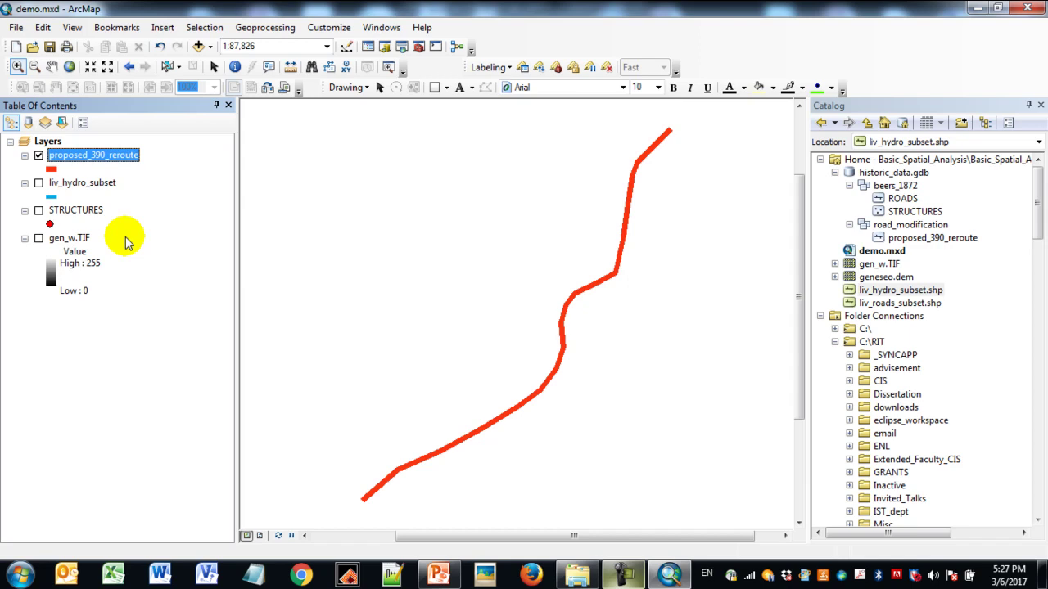
# - Search the tools for buffer
pyautogui.click(287, 29)
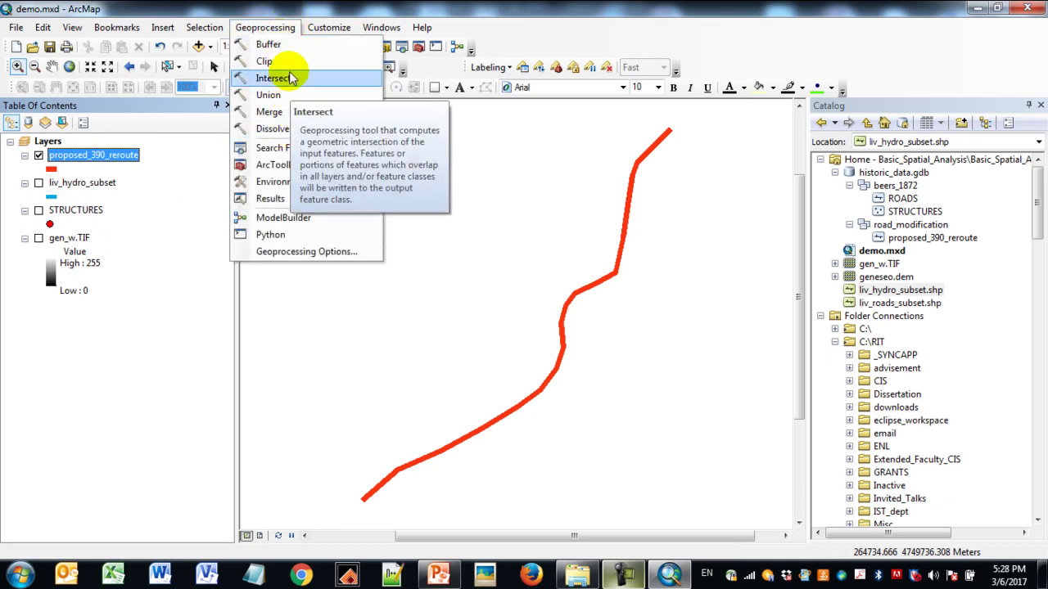
pyautogui.click(634, 7)
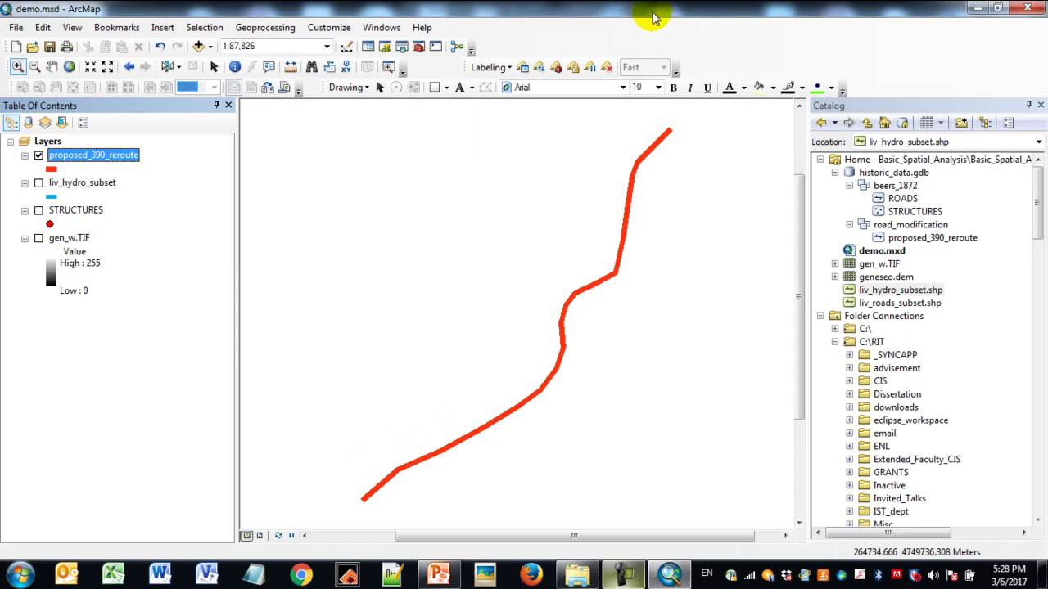
pyautogui.click(402, 47)
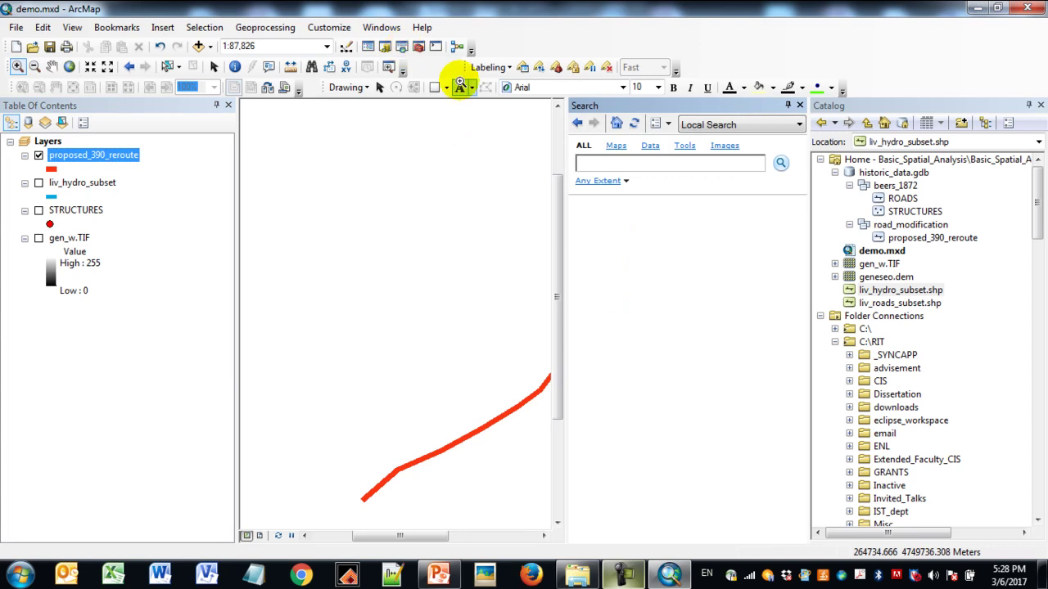
pyautogui.click(610, 163)
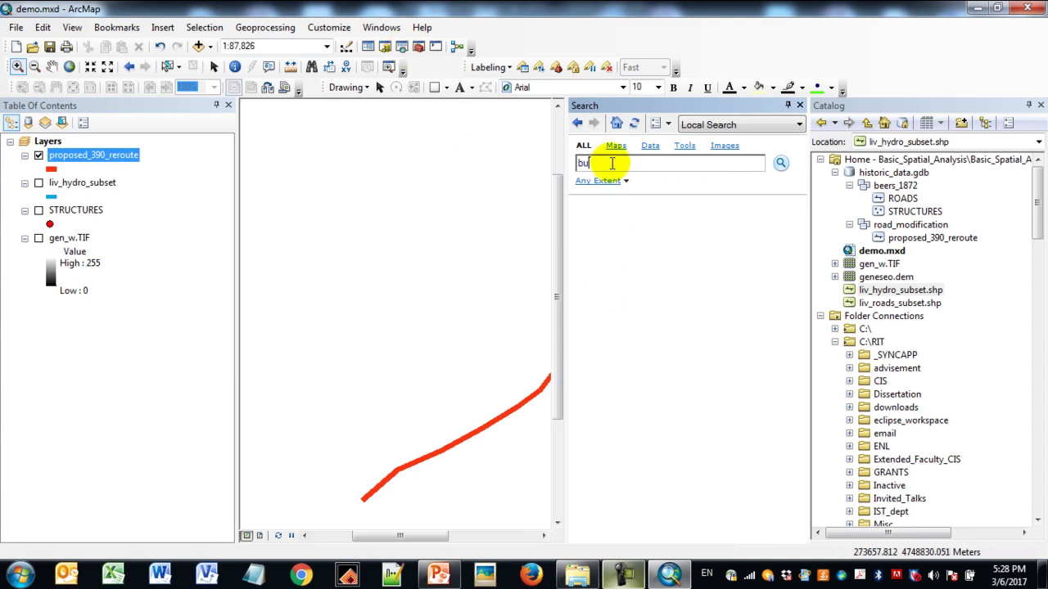
pyautogui.press('Return')
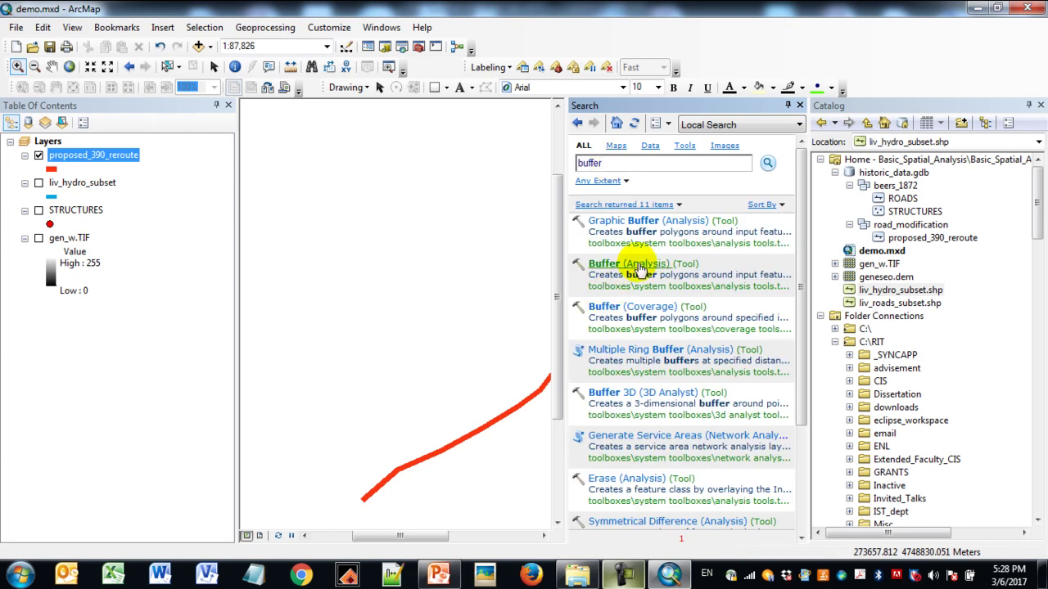
# - Locate Buffer under Analysis Tools > Proximity, then open Buffer (Analysis) from the search results
pyautogui.click(419, 48)
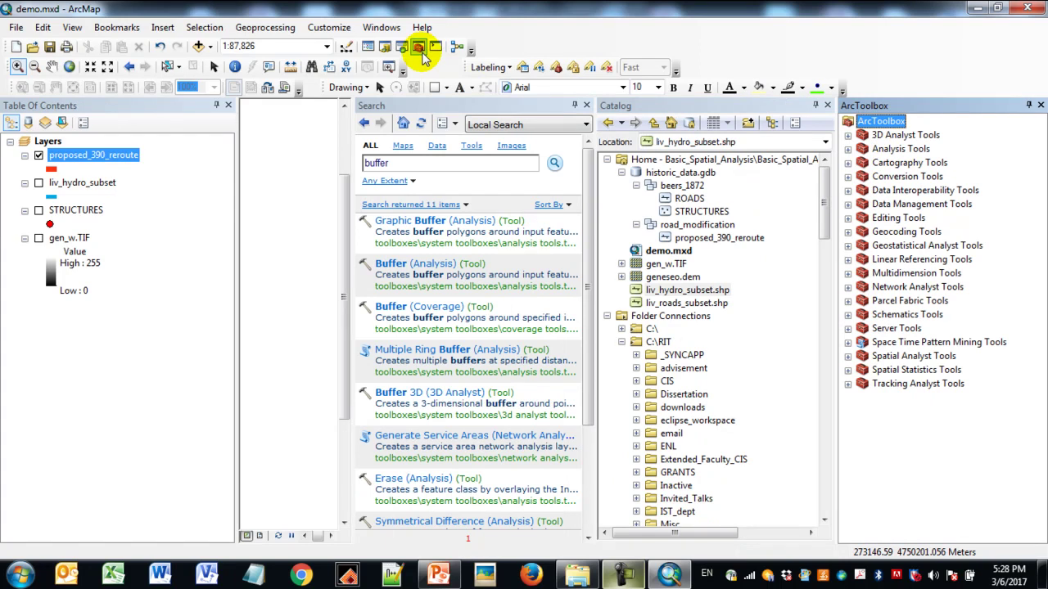
pyautogui.click(848, 149)
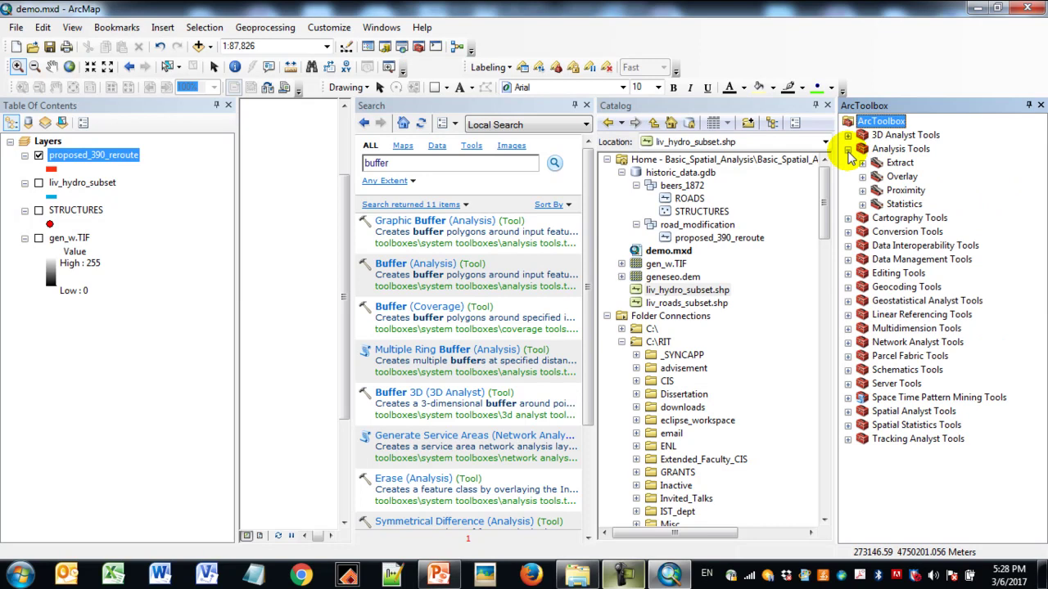
pyautogui.click(861, 190)
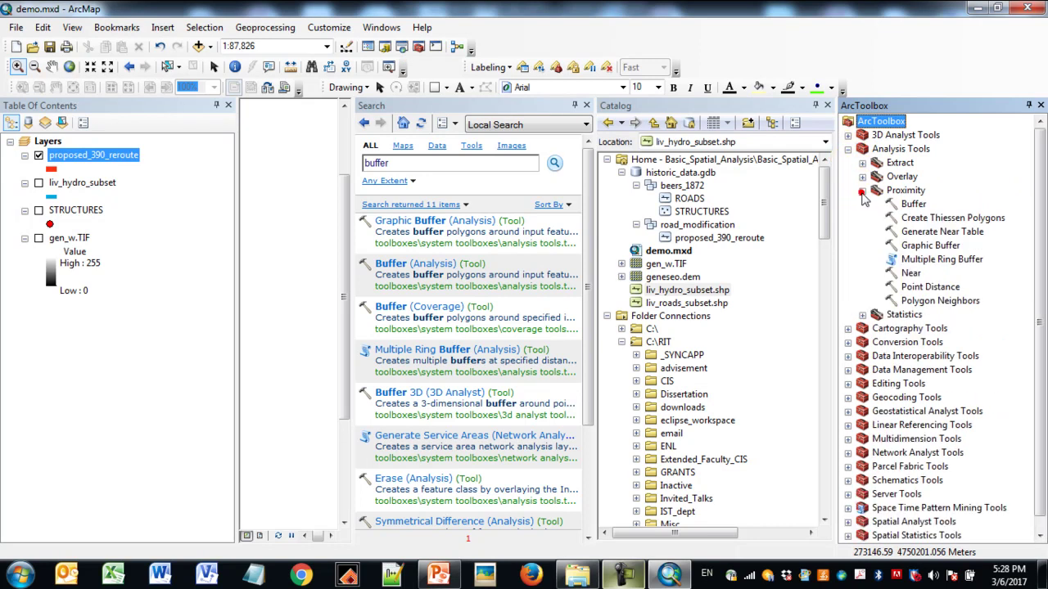
pyautogui.click(913, 204)
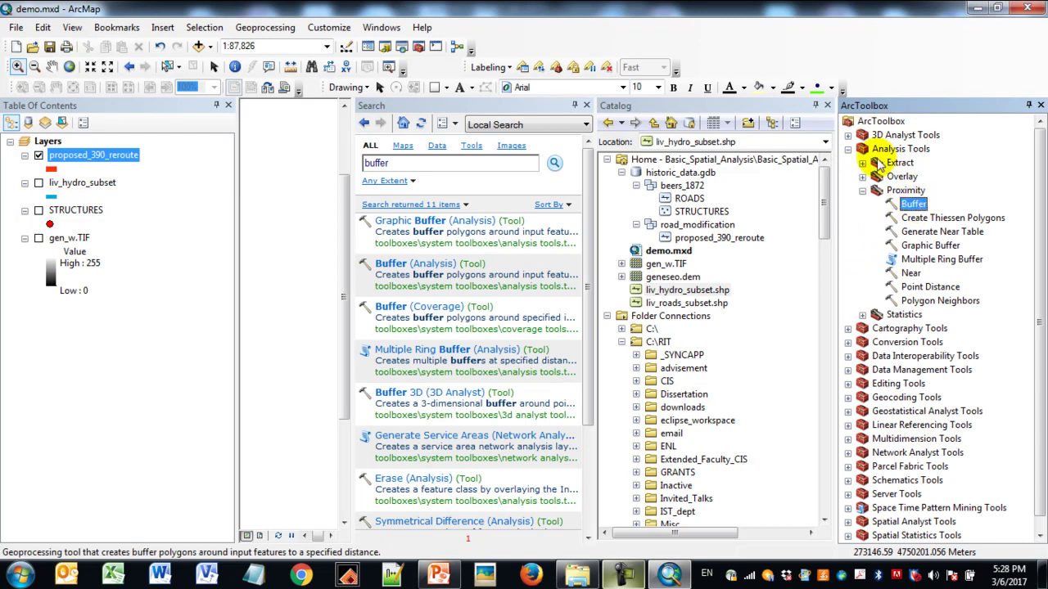
pyautogui.click(405, 163)
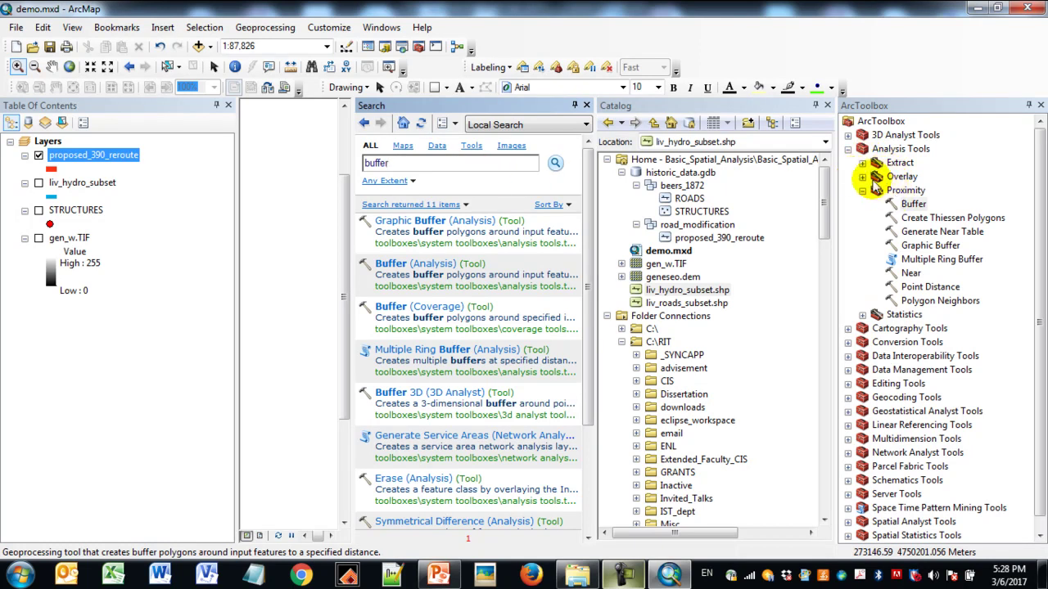
pyautogui.click(1039, 108)
pyautogui.click(264, 28)
pyautogui.click(644, 6)
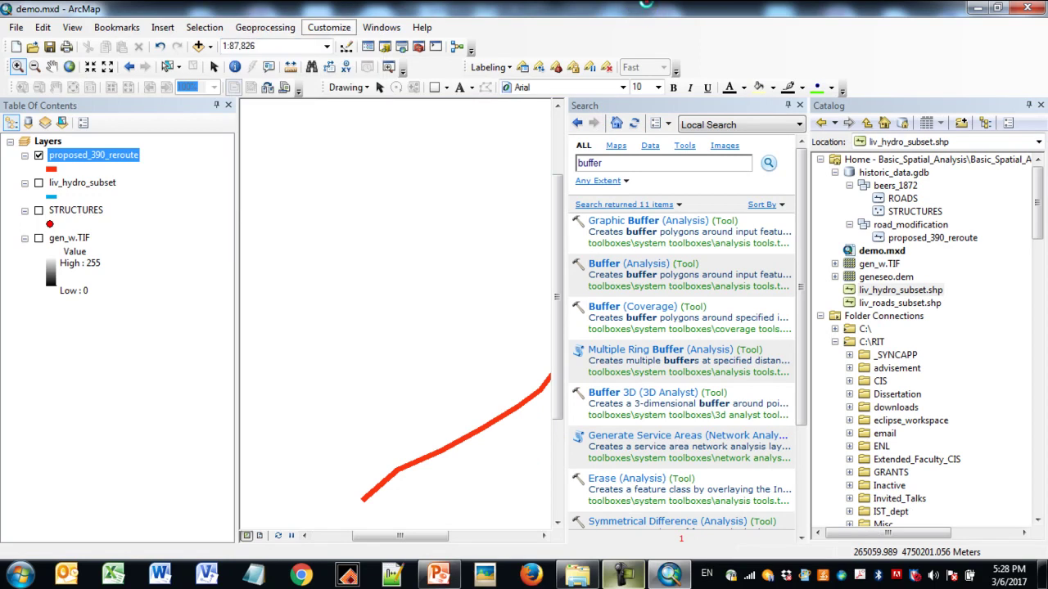
pyautogui.click(647, 263)
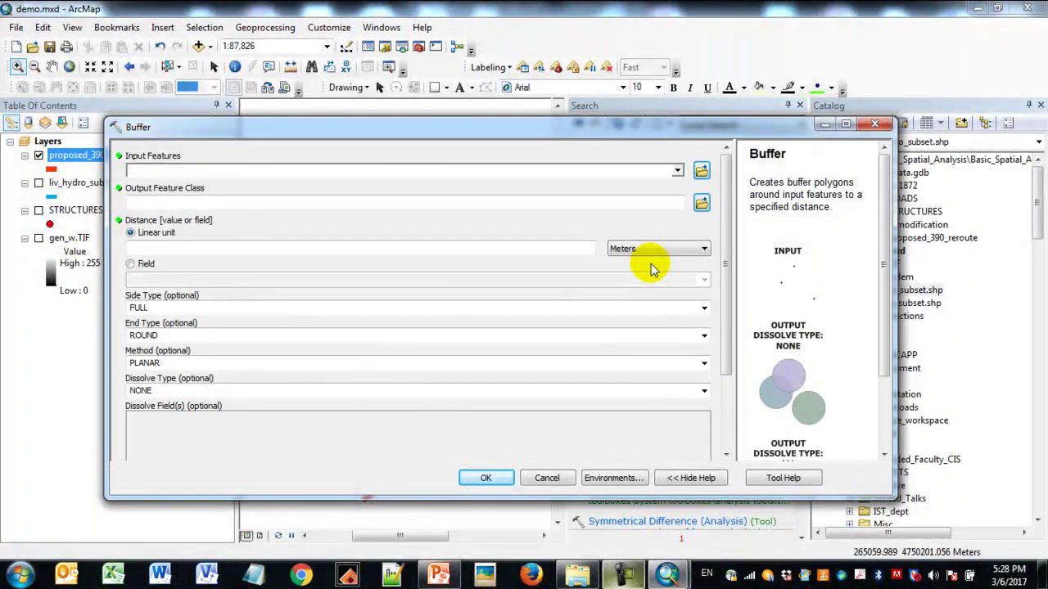
# - Set Buffer input to proposed_390_reroute, output proposed_390_reroute_Buffer, distance 500 Feet
pyautogui.click(678, 173)
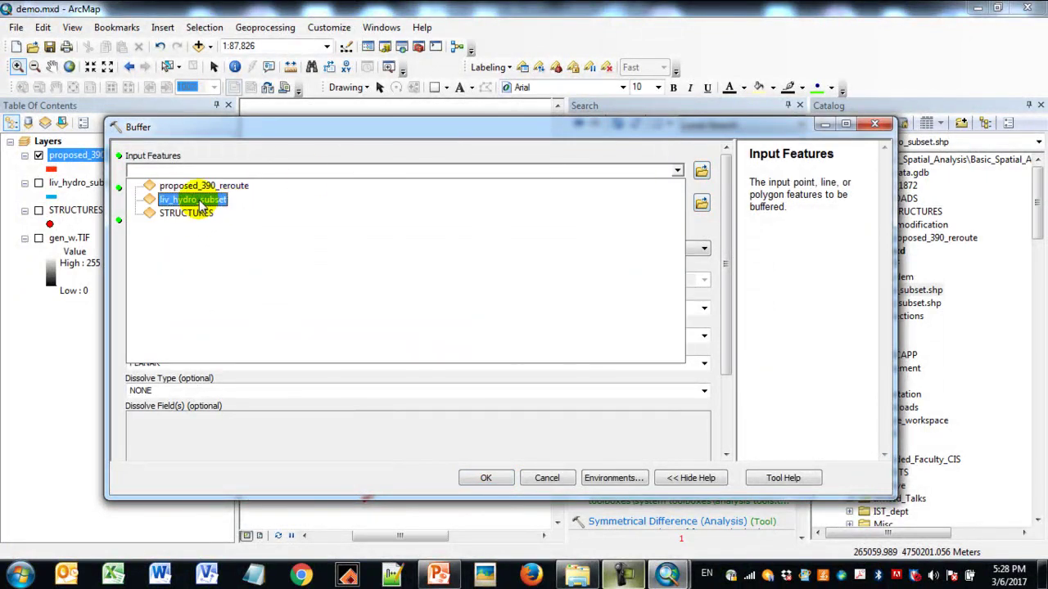
pyautogui.click(242, 186)
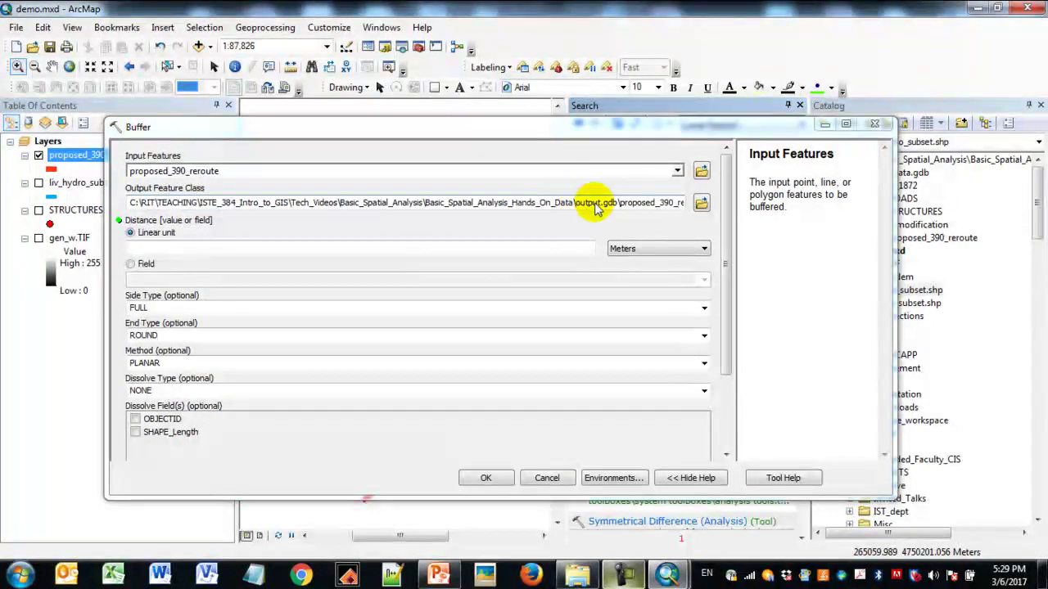
pyautogui.click(673, 205)
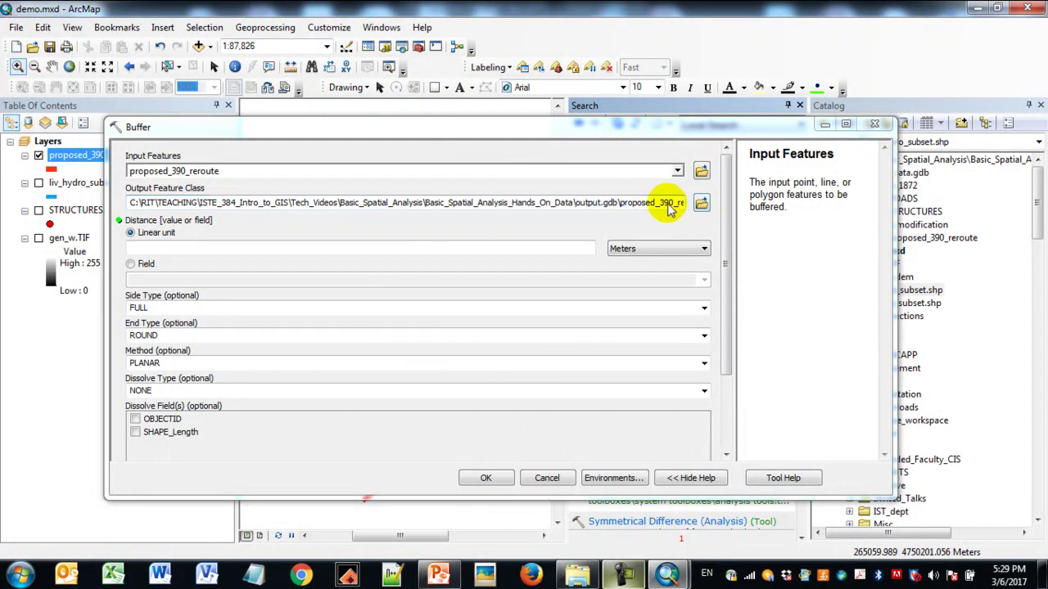
pyautogui.doubleClick(669, 204)
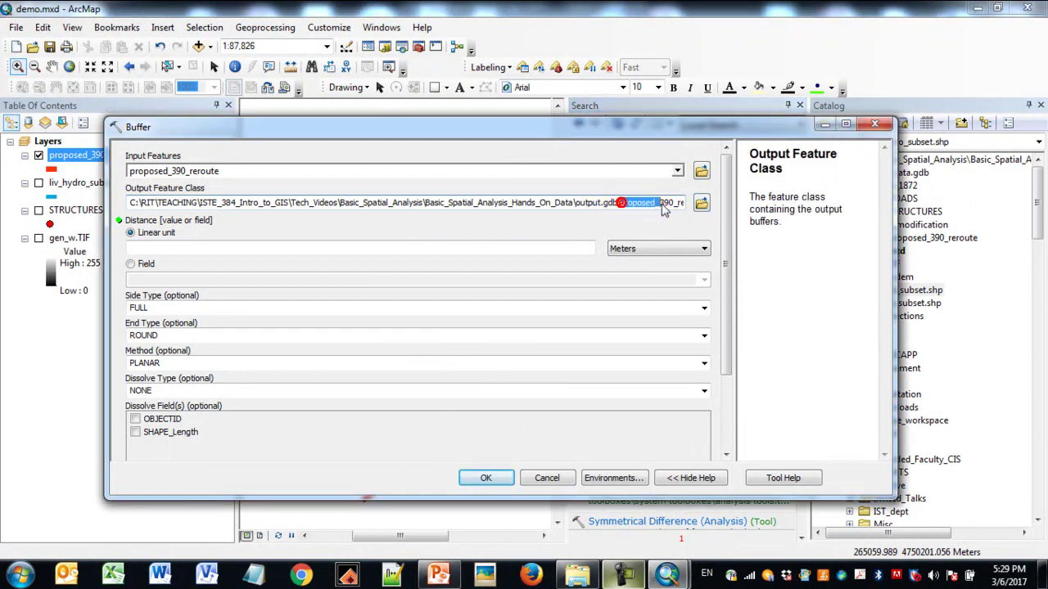
pyautogui.click(669, 209)
pyautogui.moveTo(568, 205); pyautogui.dragTo(655, 209)
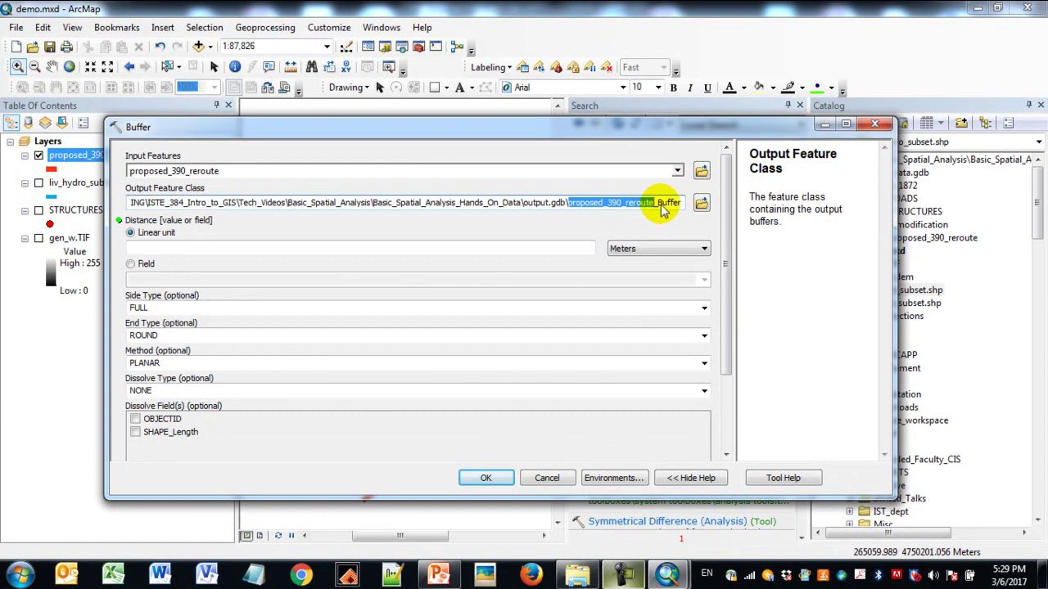
pyautogui.click(264, 250)
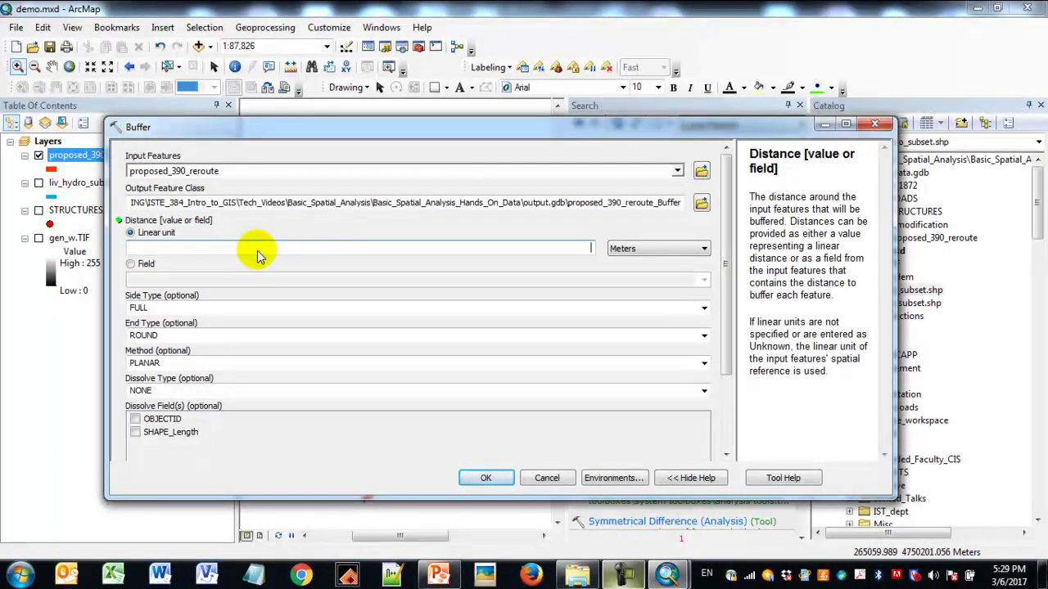
pyautogui.write('500')
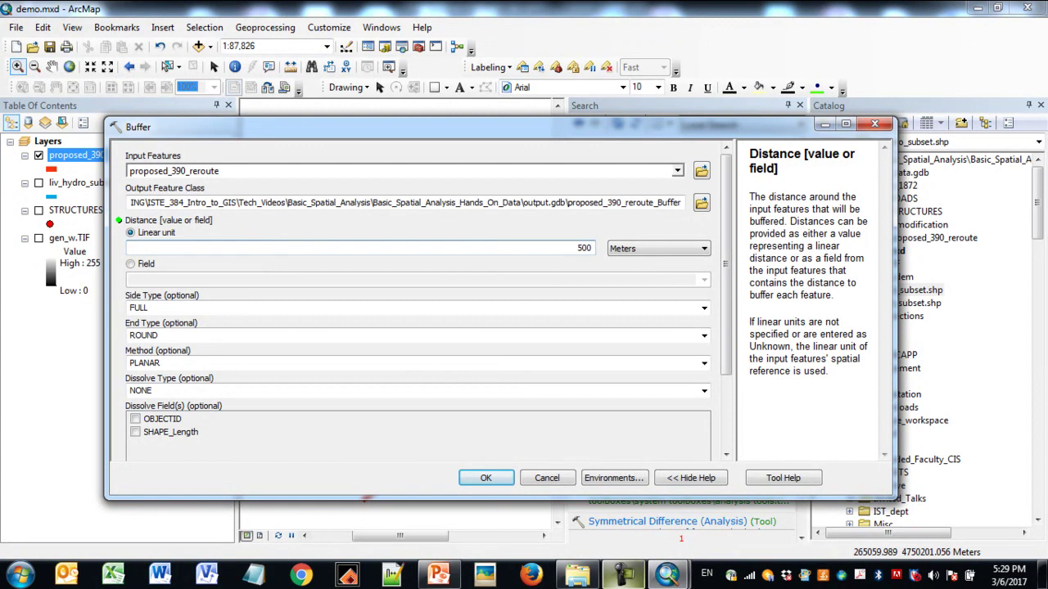
pyautogui.click(627, 247)
pyautogui.click(635, 293)
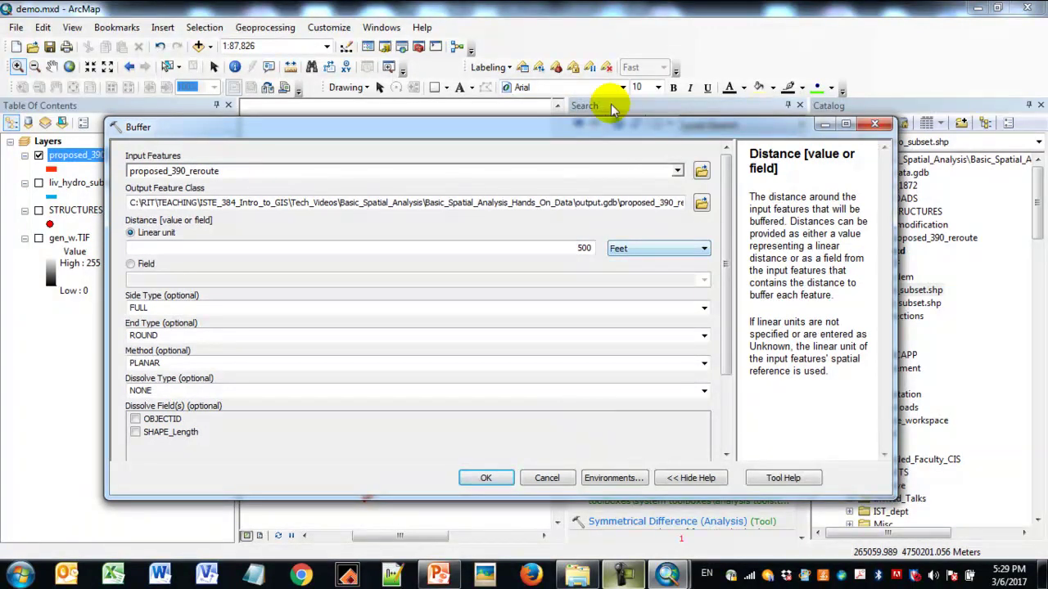
# - Rearrange the Buffer window, close the search pane, and run the buffer
pyautogui.moveTo(514, 129); pyautogui.dragTo(440, 64)
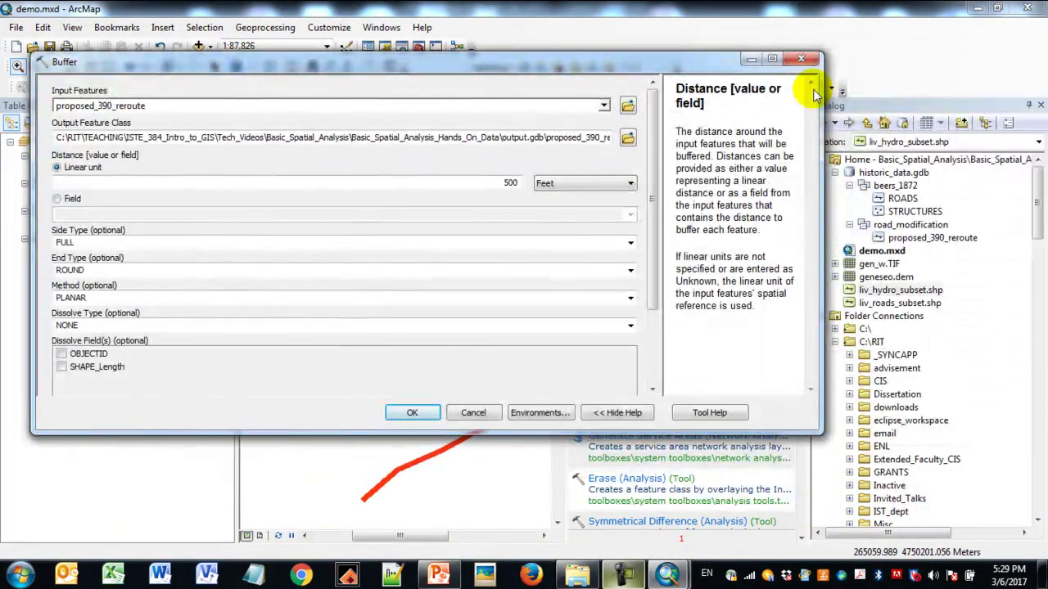
pyautogui.moveTo(823, 92); pyautogui.dragTo(358, 97)
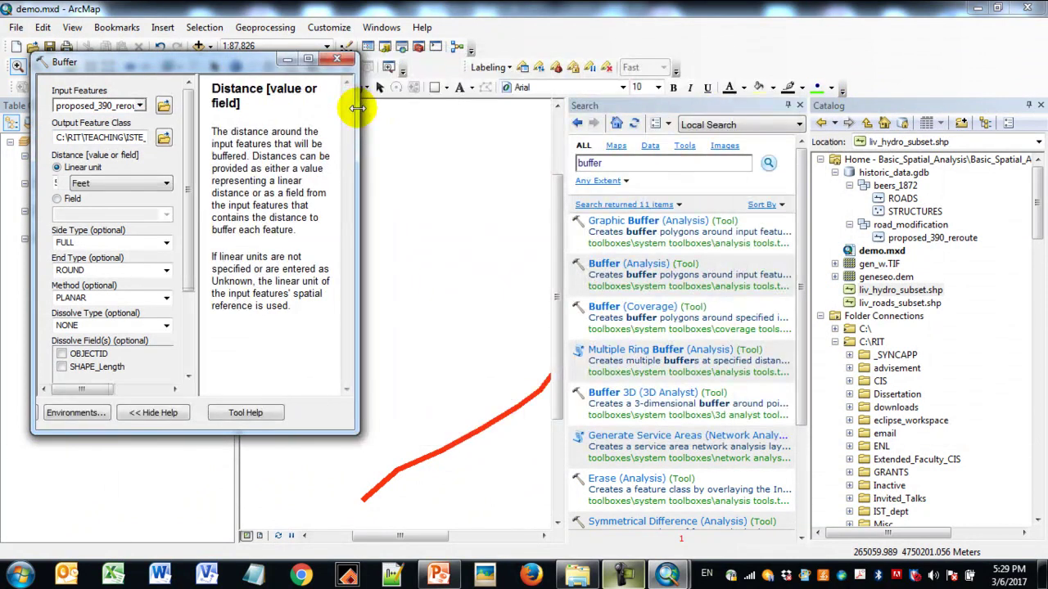
pyautogui.click(798, 105)
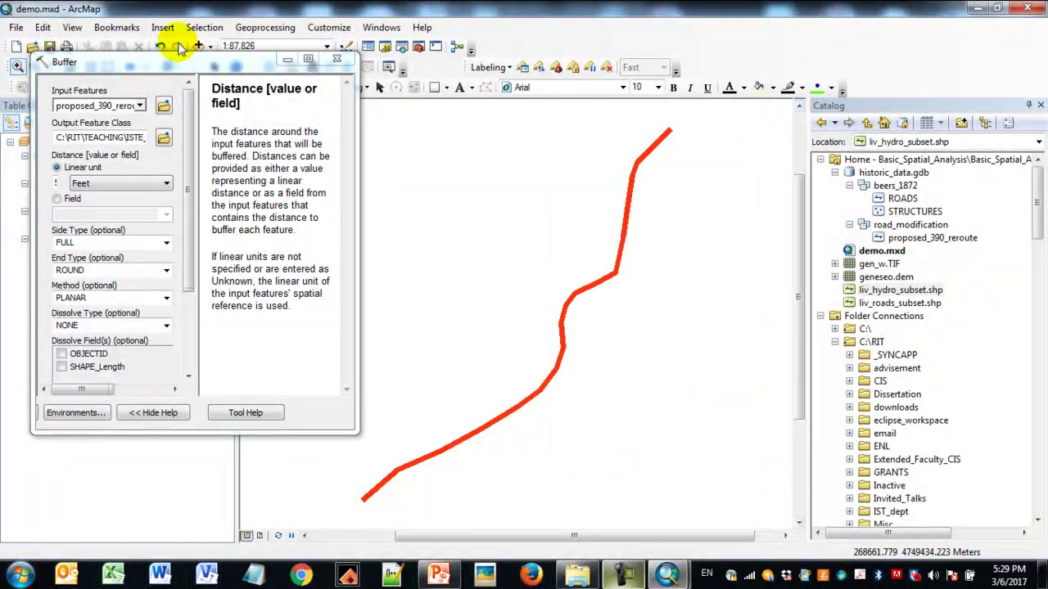
pyautogui.moveTo(184, 67); pyautogui.dragTo(168, 50)
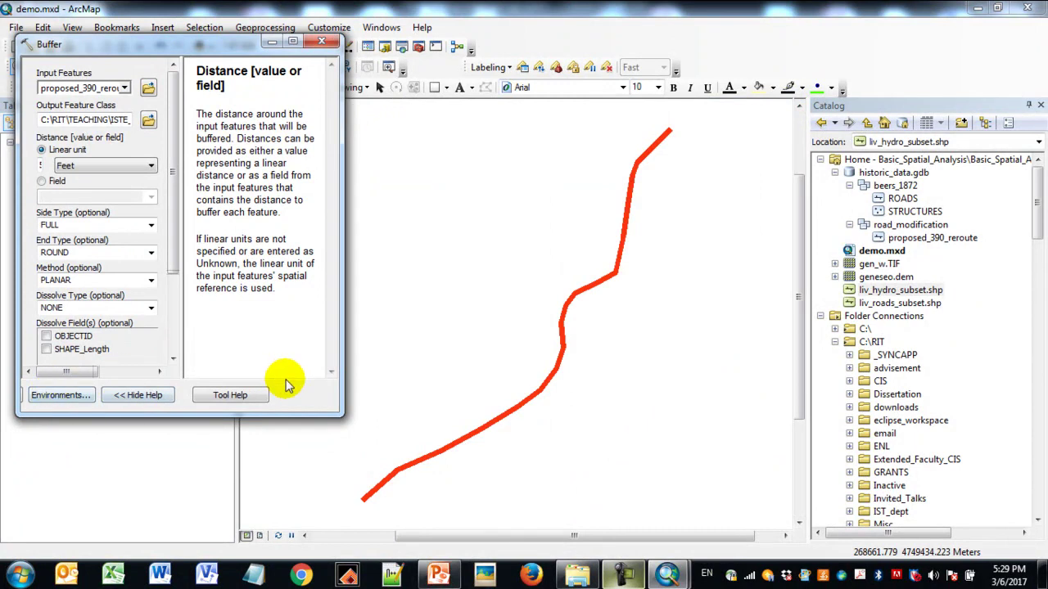
pyautogui.moveTo(330, 415); pyautogui.dragTo(463, 451)
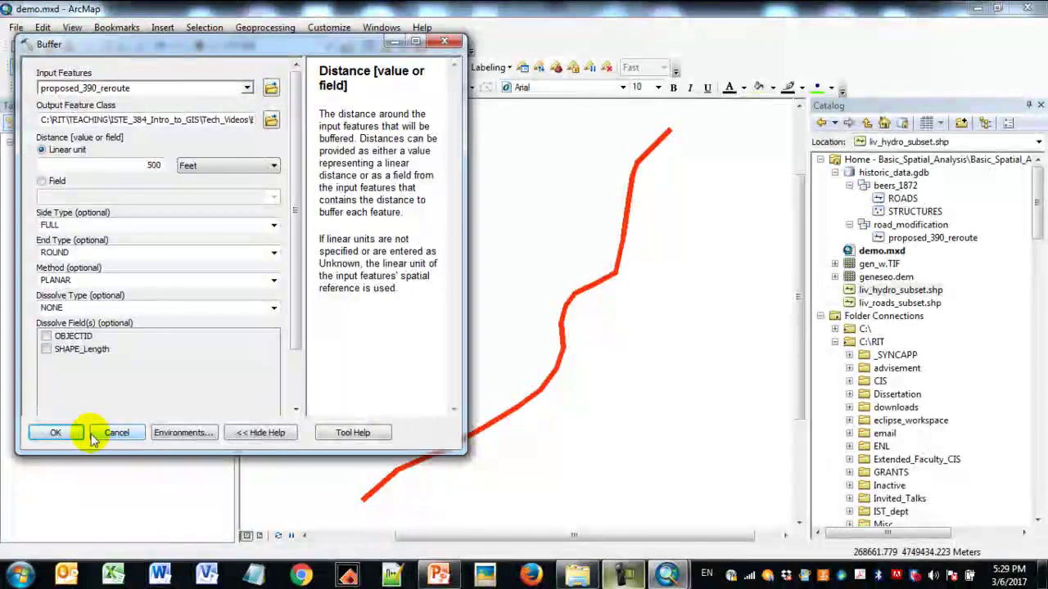
pyautogui.click(56, 433)
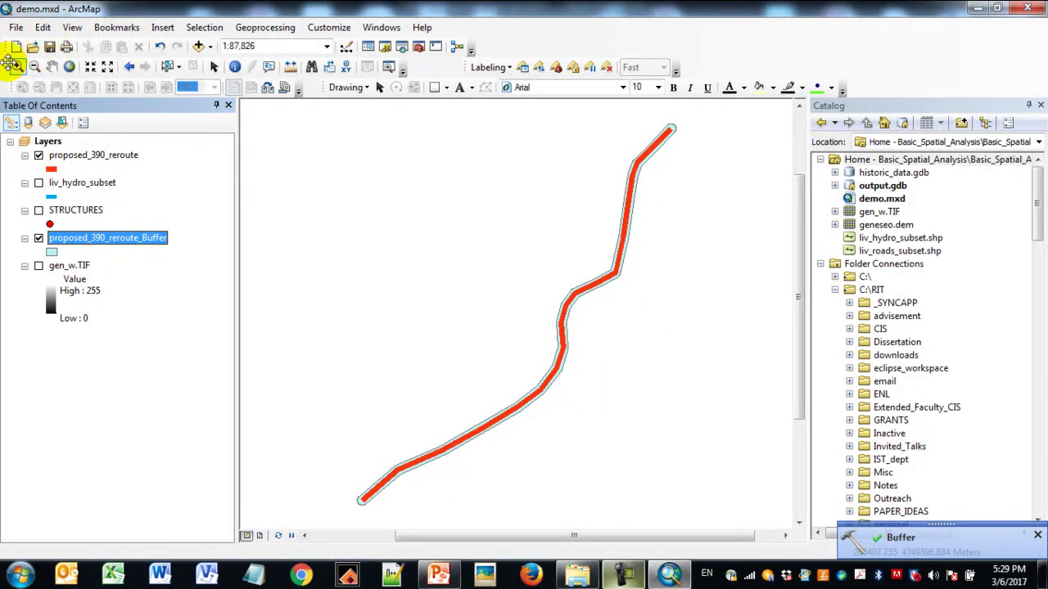
# - Zoom in on the reroute's north end and save the map document
pyautogui.click(16, 68)
pyautogui.moveTo(595, 116); pyautogui.dragTo(713, 175)
pyautogui.moveTo(497, 204); pyautogui.dragTo(635, 282)
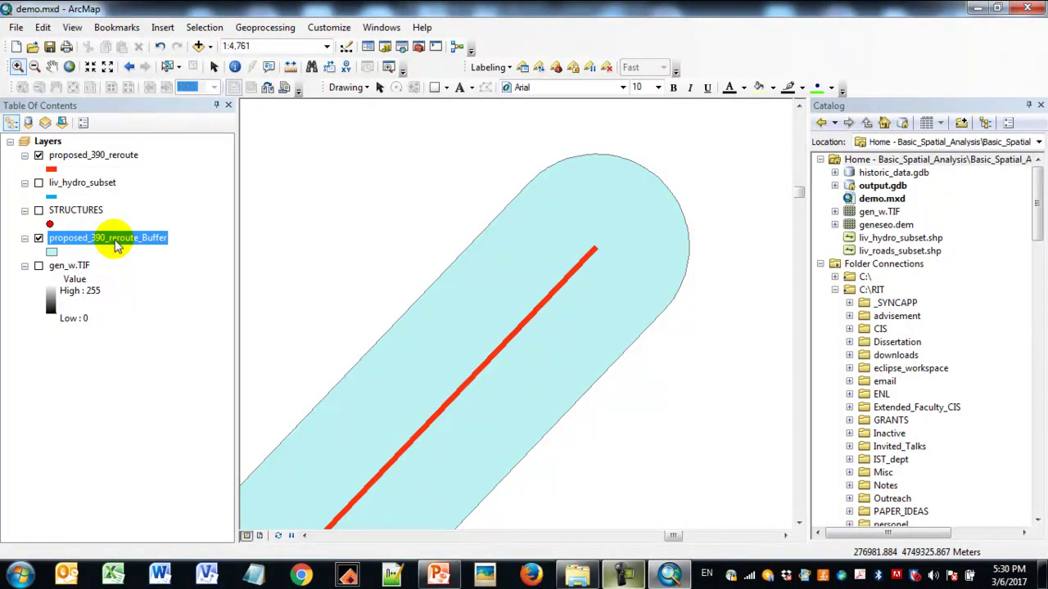
pyautogui.click(50, 51)
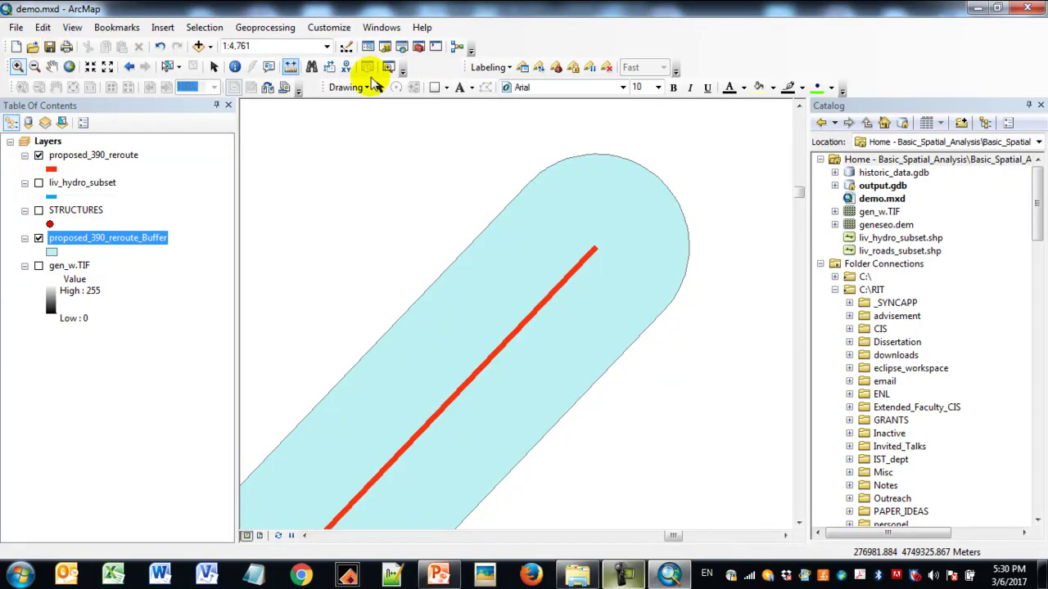
pyautogui.click(624, 575)
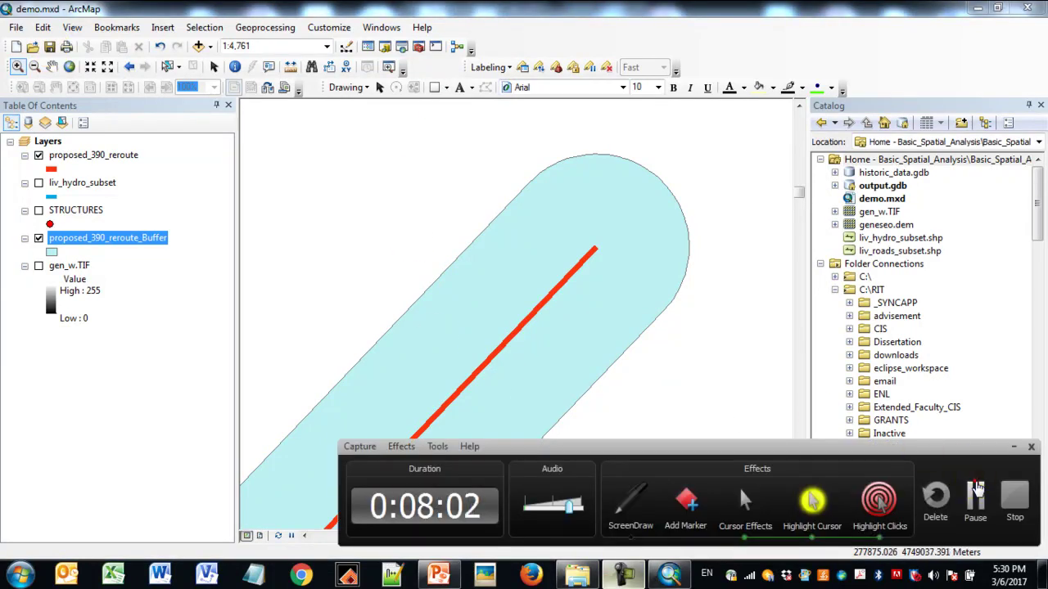
pyautogui.click(976, 489)
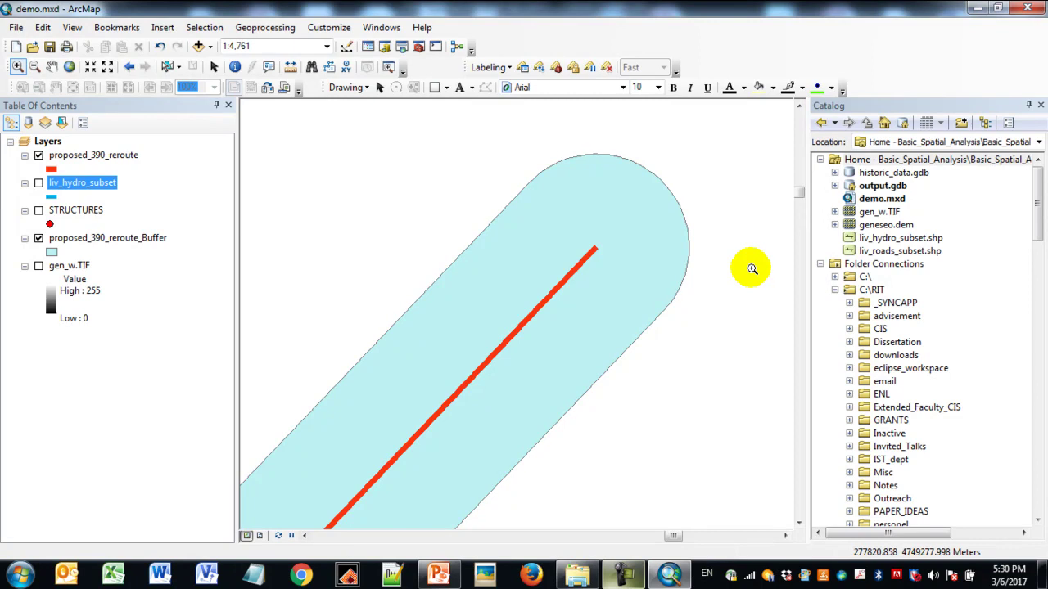
# - Turn liv_hydro_subset back on, frame the streams crossing the buffer, and reopen the Search pane
pyautogui.click(38, 183)
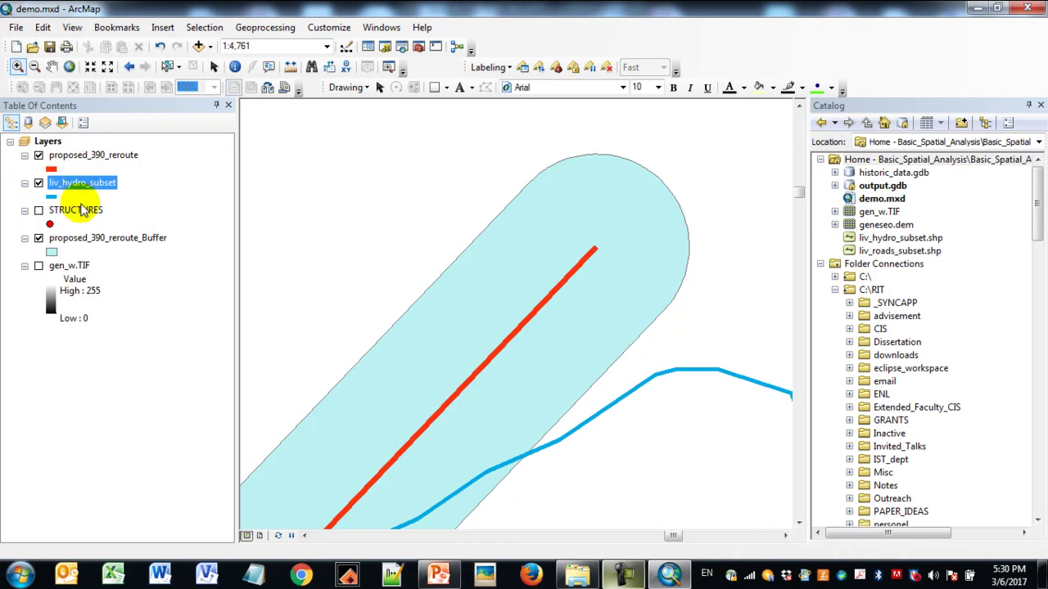
pyautogui.click(34, 67)
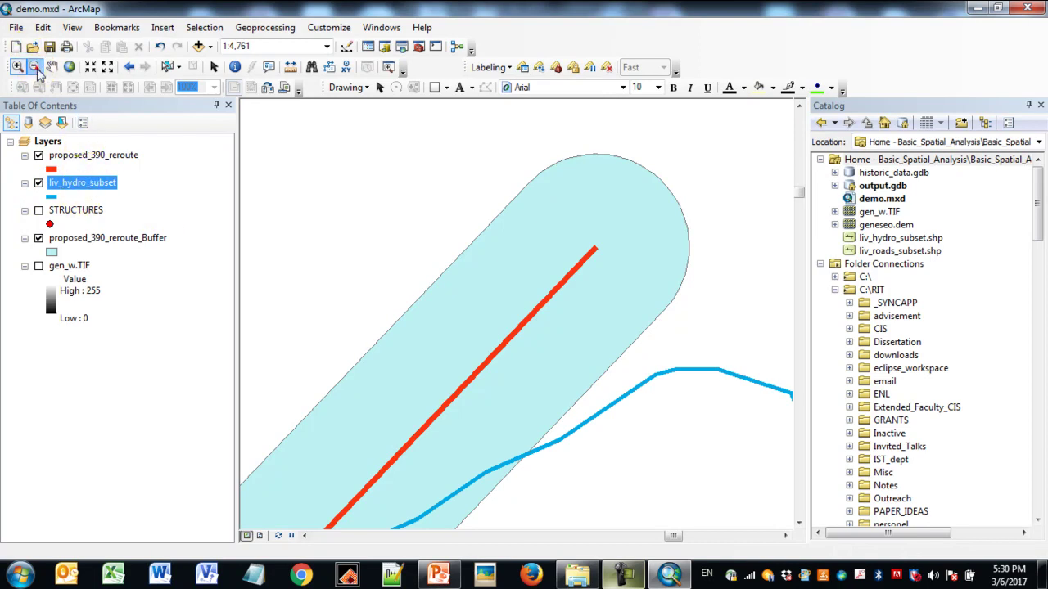
pyautogui.moveTo(356, 270); pyautogui.dragTo(683, 491)
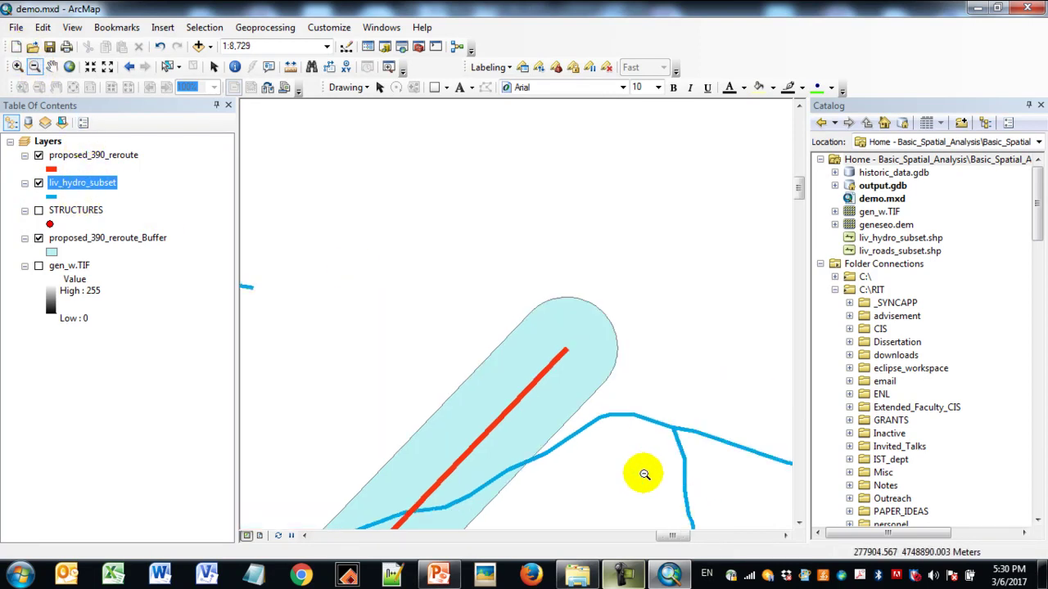
pyautogui.click(51, 67)
pyautogui.moveTo(581, 515); pyautogui.dragTo(643, 246)
pyautogui.moveTo(581, 280)
pyautogui.mouseDown()
pyautogui.moveTo(644, 278)
pyautogui.moveTo(475, 250)
pyautogui.mouseUp()
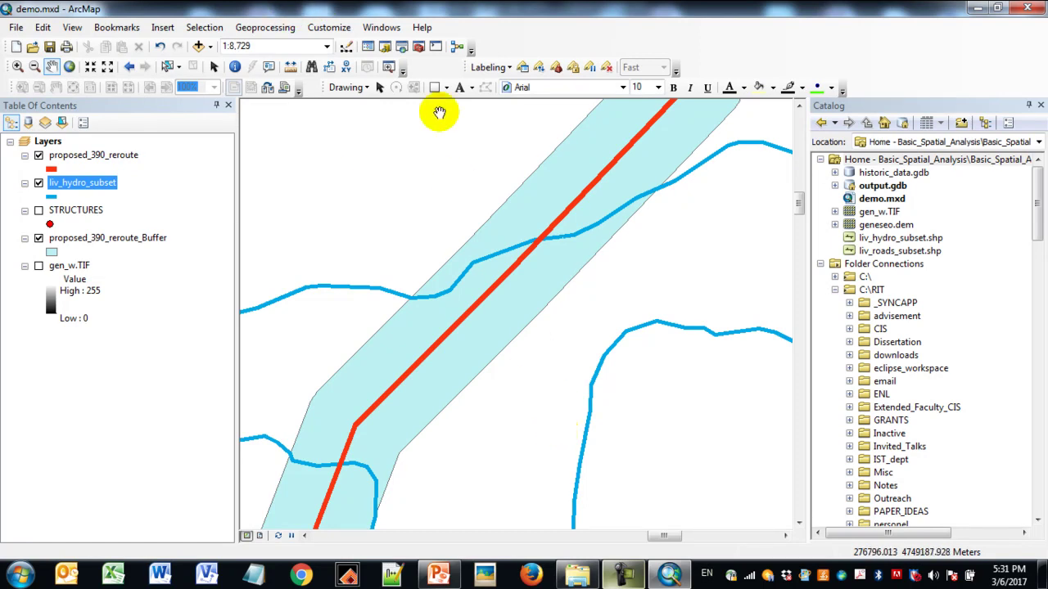
pyautogui.click(402, 53)
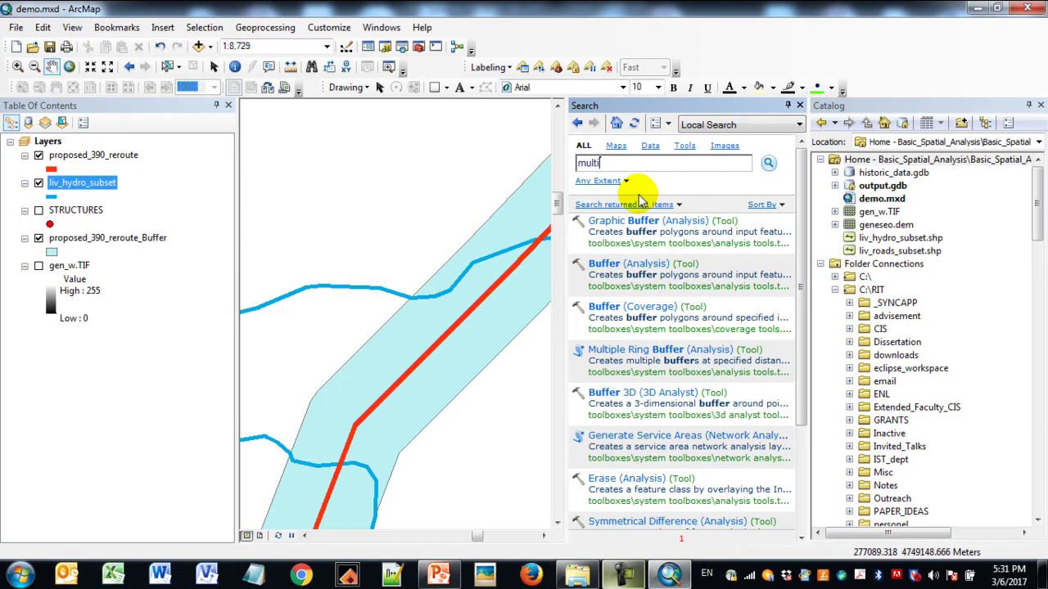
# - Search 'multi ring buffer' and open the Multiple Ring Buffer (Analysis) tool
pyautogui.press('BackSpace')
pyautogui.press('BackSpace')
pyautogui.press('BackSpace')
pyautogui.press('BackSpace')
pyautogui.write('ulti ring buffer')
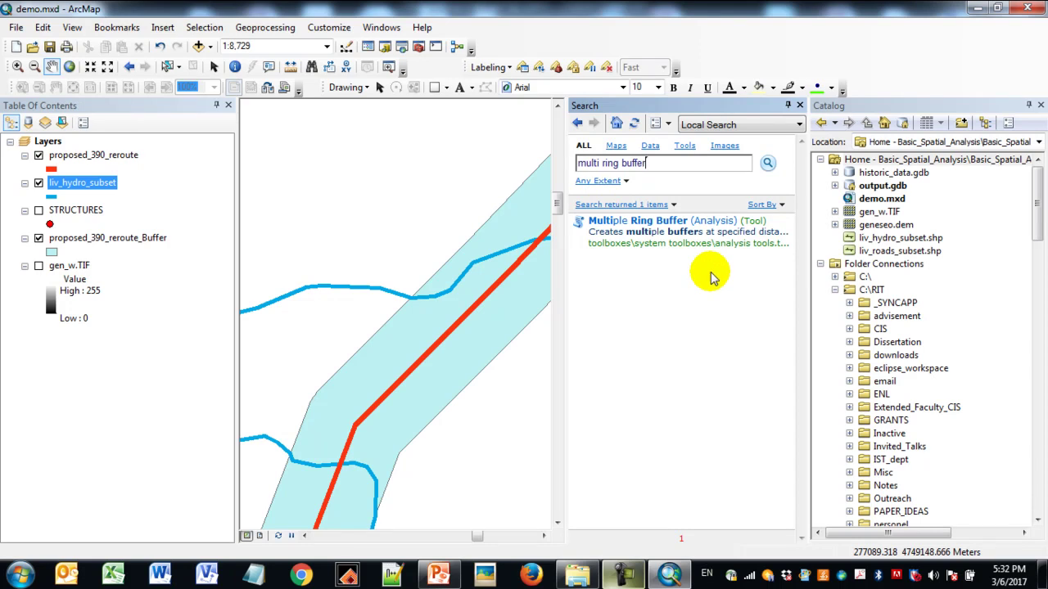
pyautogui.click(673, 223)
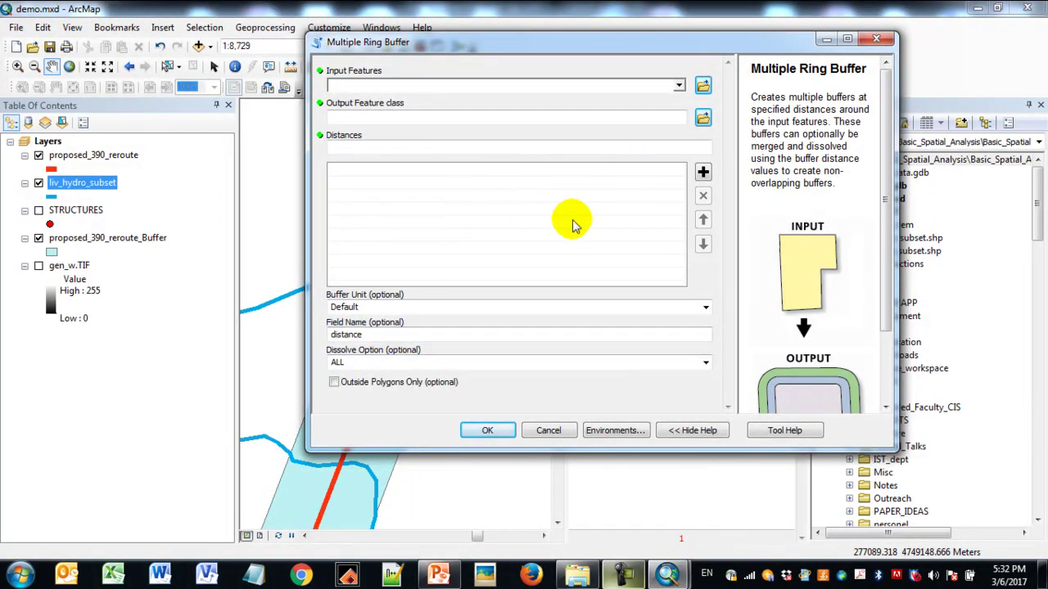
# - Choose liv_hydro_subset as the Multiple Ring Buffer input and review the output path
pyautogui.moveTo(676, 47); pyautogui.dragTo(660, 60)
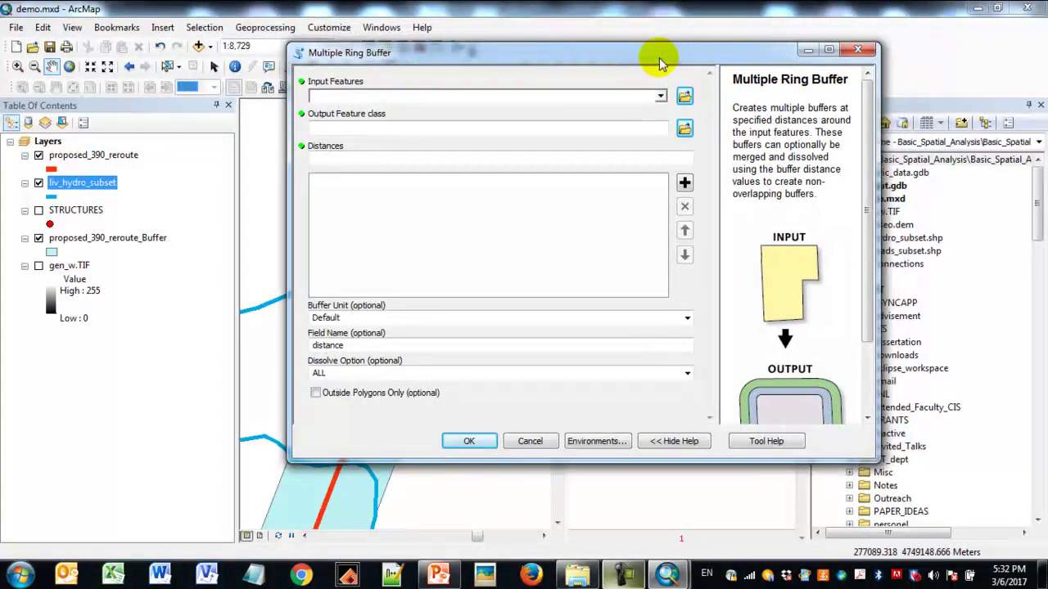
pyautogui.click(662, 96)
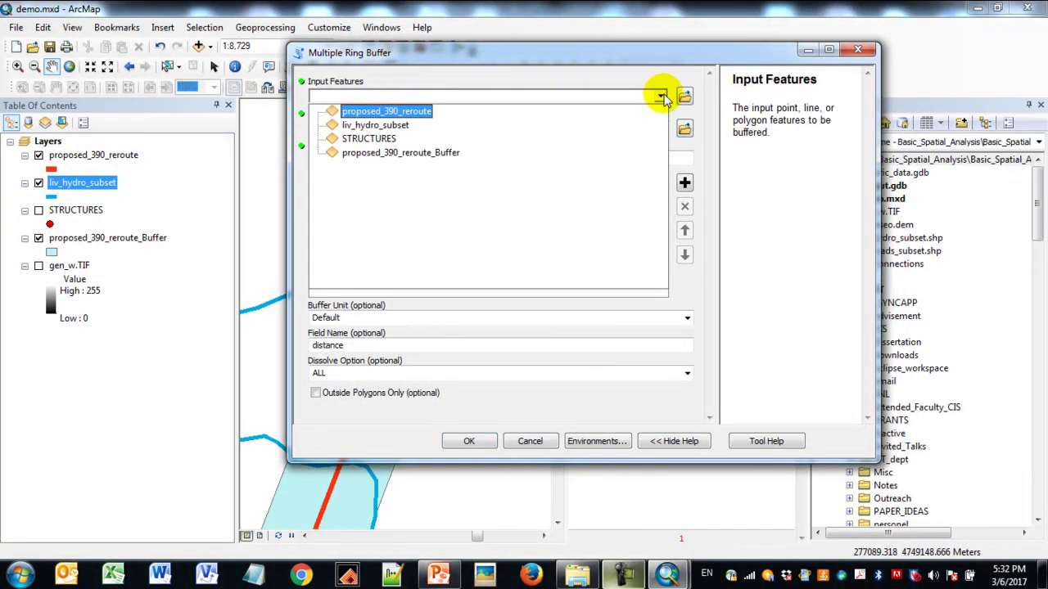
pyautogui.click(420, 131)
pyautogui.click(548, 131)
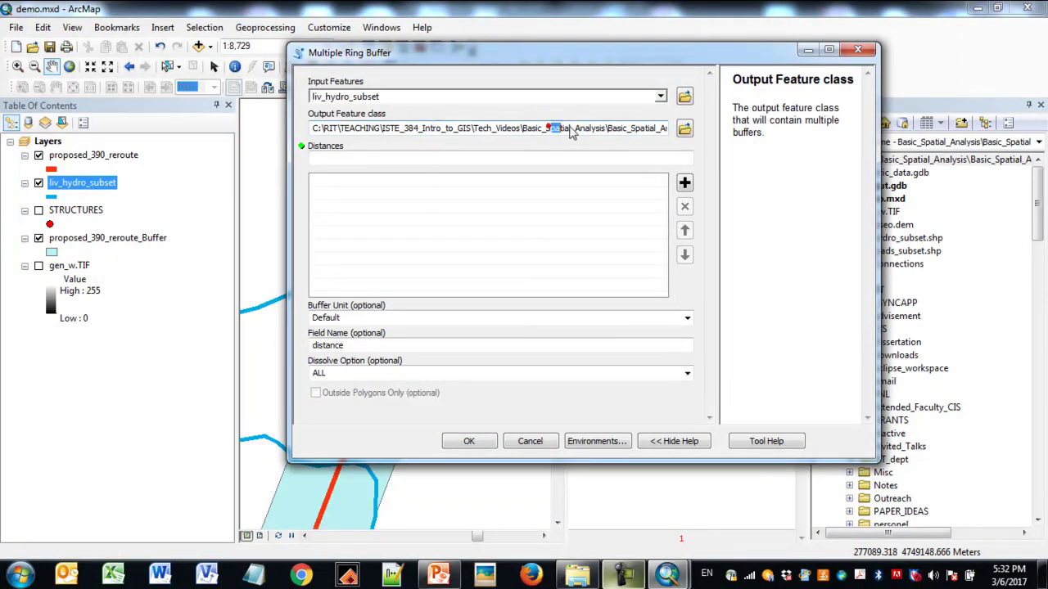
pyautogui.moveTo(550, 131); pyautogui.dragTo(679, 127)
pyautogui.click(587, 128)
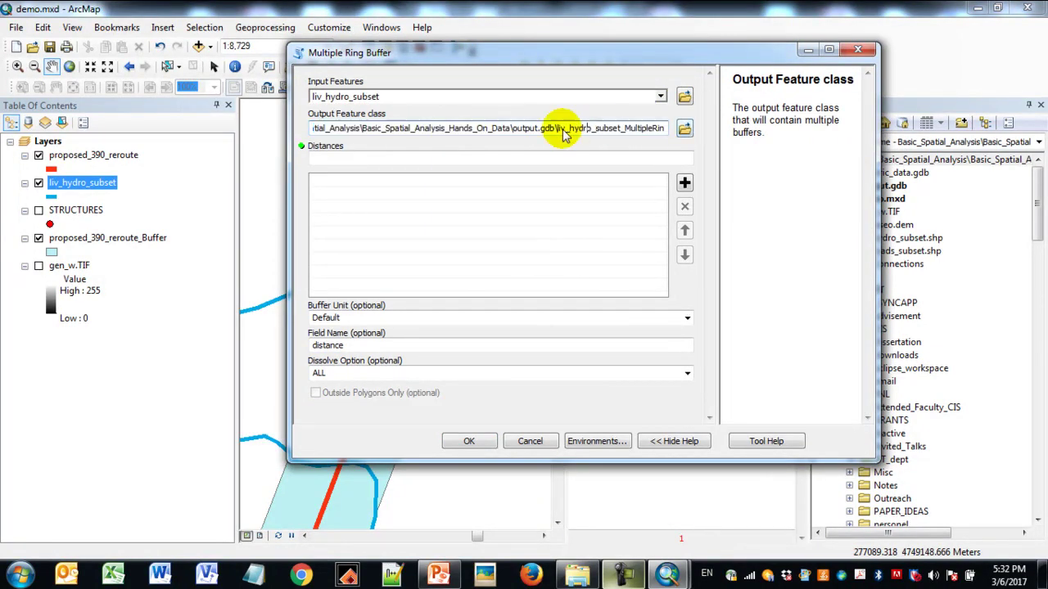
# - Add buffer distances 250 and 500 and set the buffer unit to Feet
pyautogui.click(573, 160)
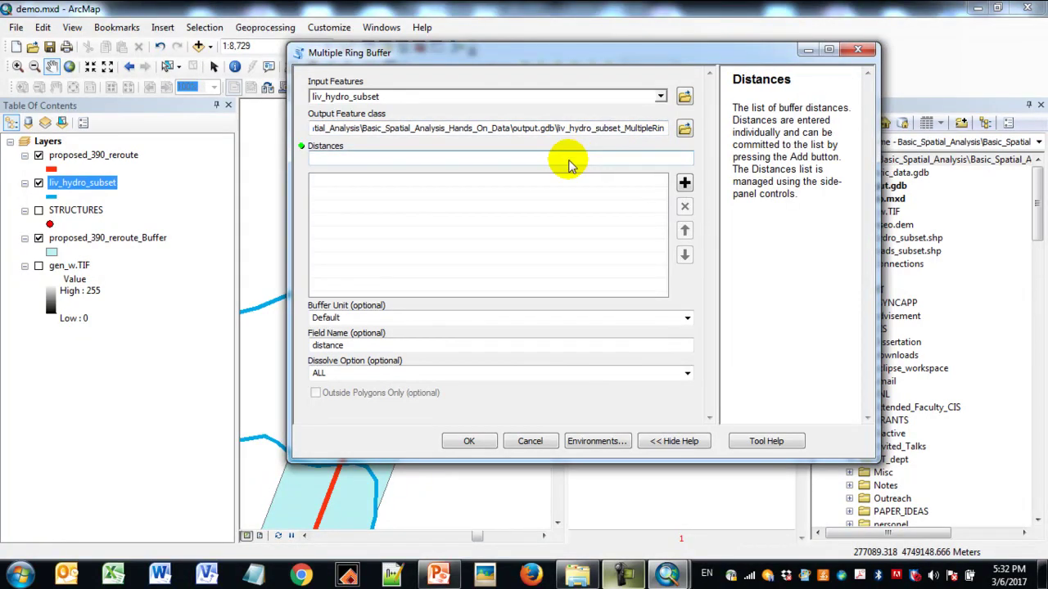
pyautogui.write('250')
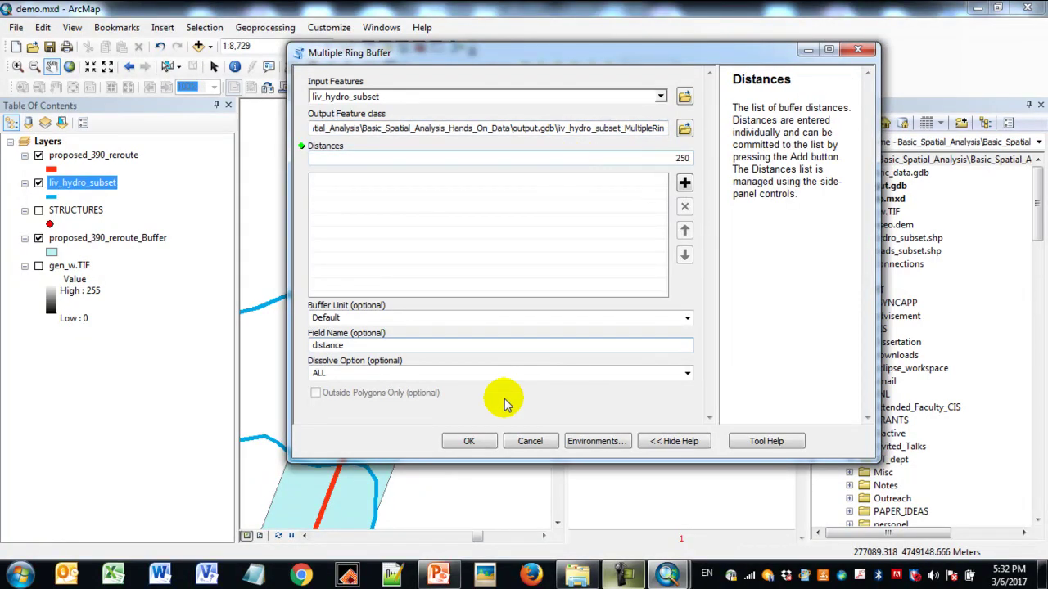
pyautogui.click(676, 319)
pyautogui.press('Escape')
pyautogui.press('f')
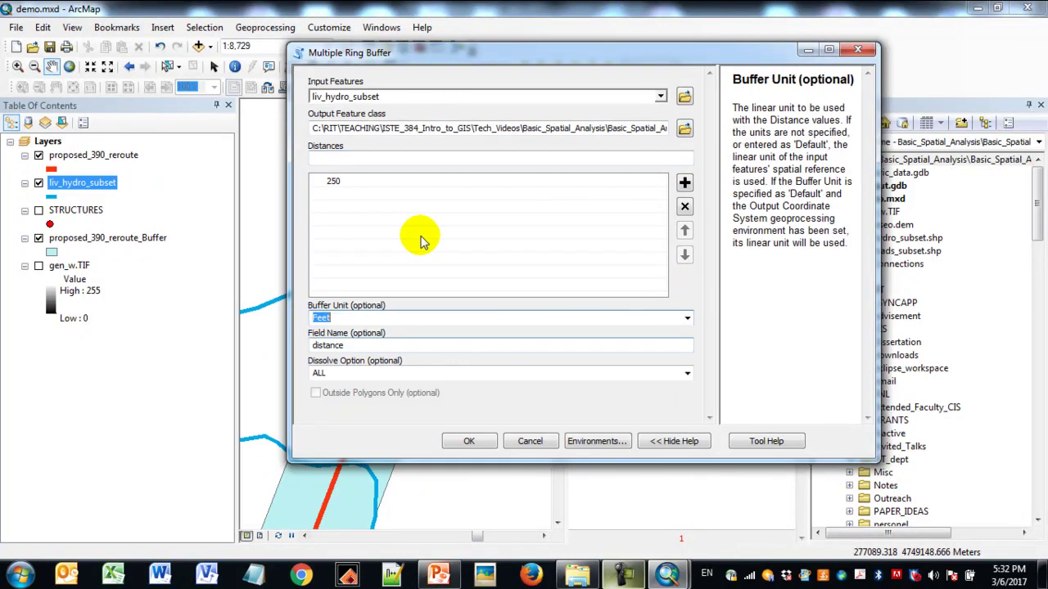
pyautogui.click(367, 162)
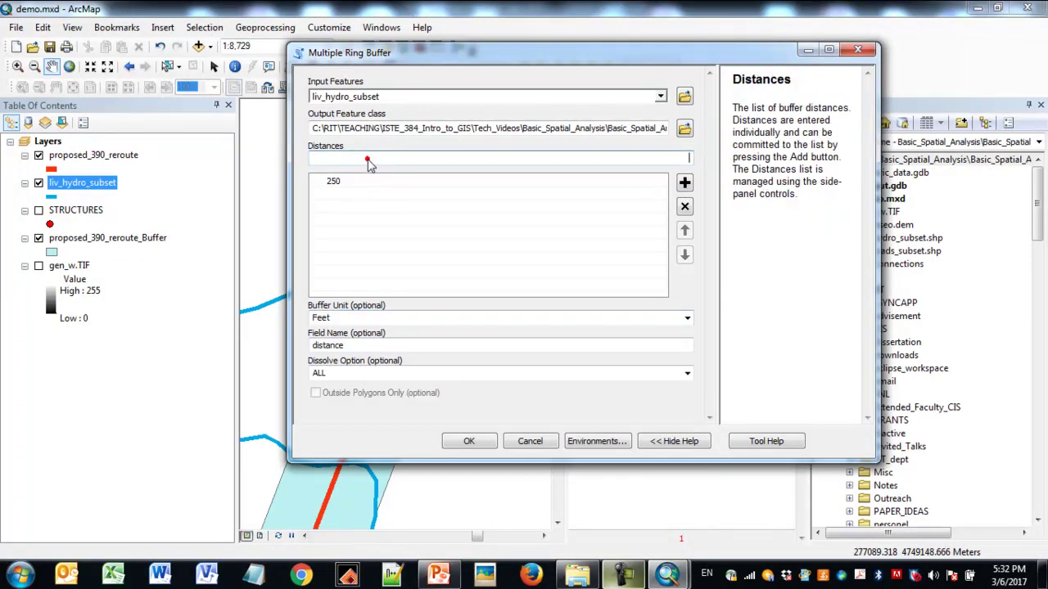
pyautogui.write('5')
pyautogui.click(684, 183)
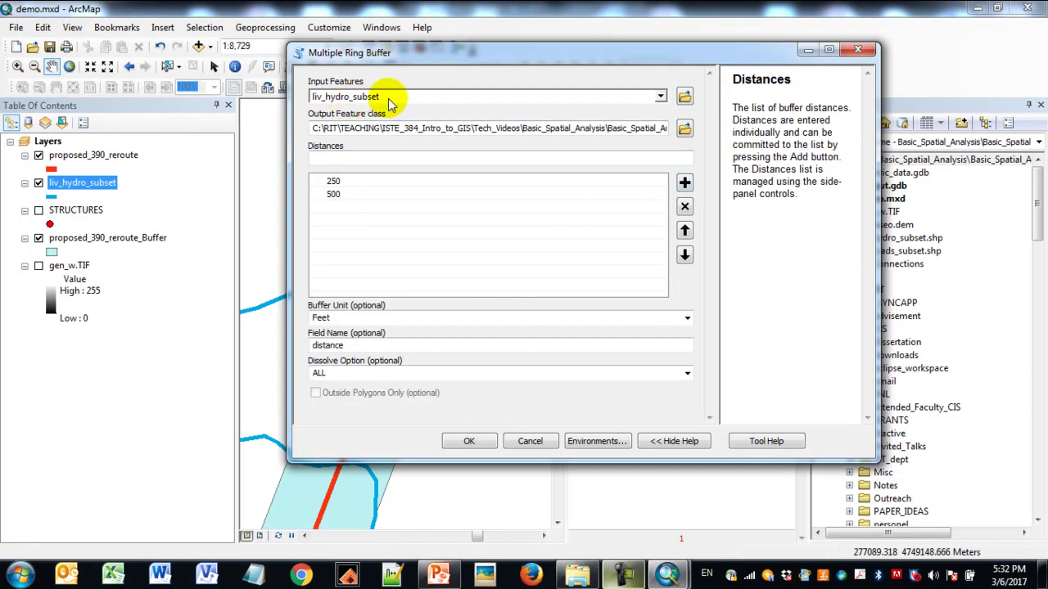
pyautogui.click(557, 133)
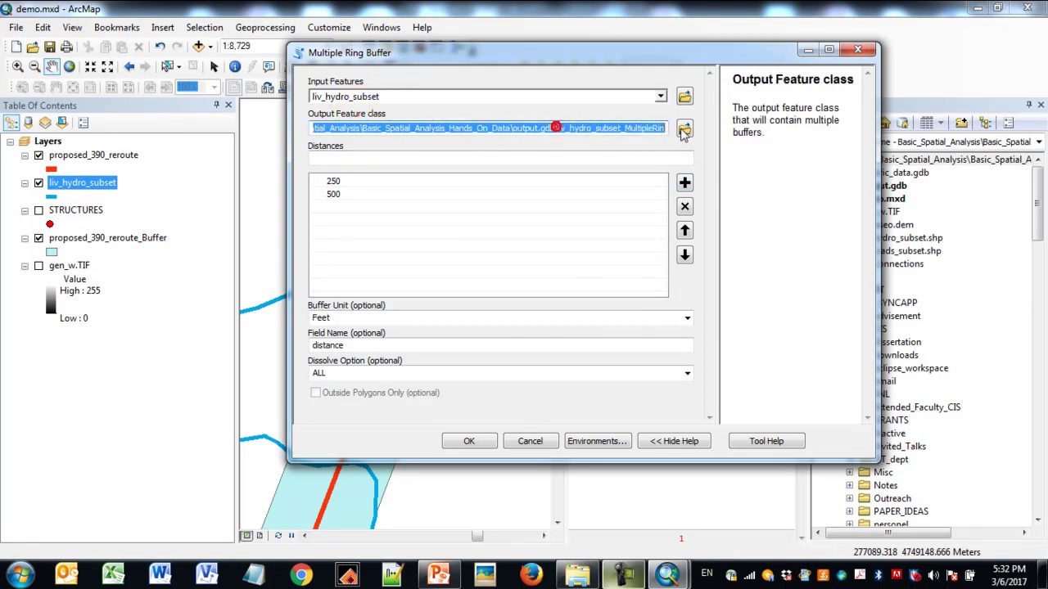
pyautogui.click(608, 133)
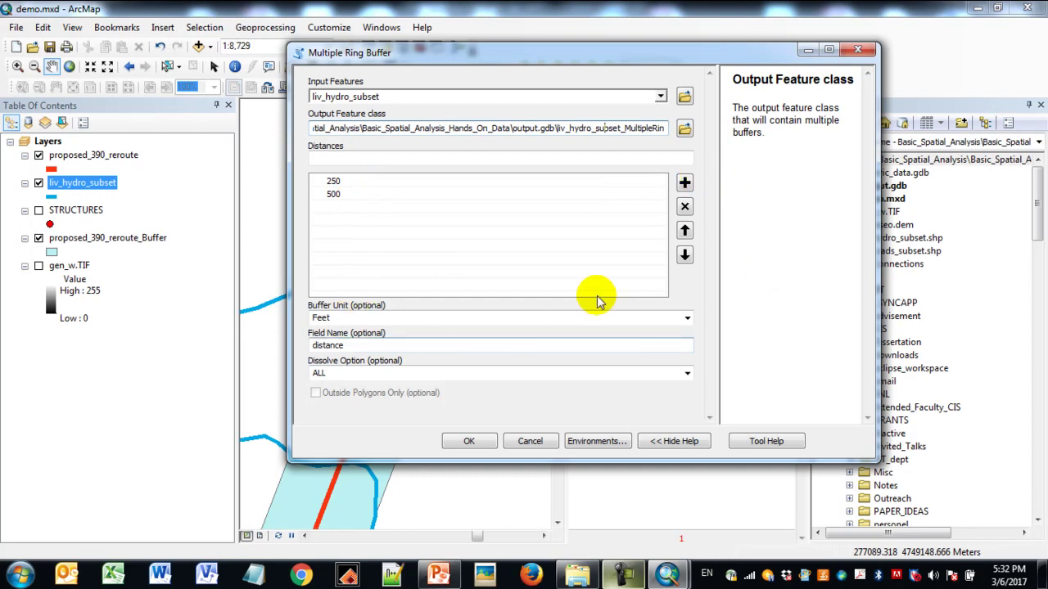
# - Run the 250/500-foot ring buffer, widen the map area, and zoom out over the streams
pyautogui.click(490, 440)
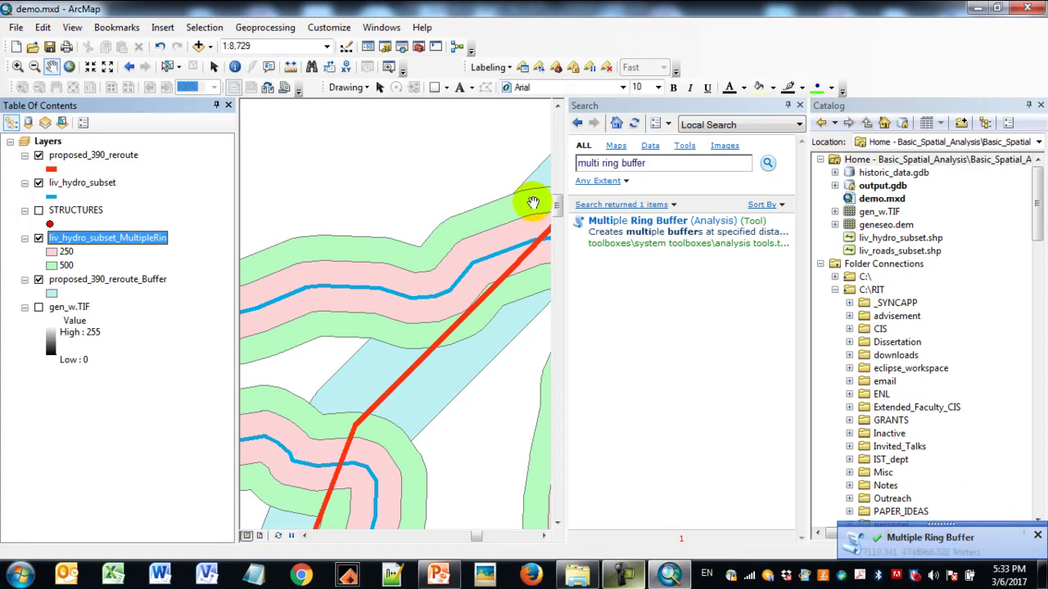
pyautogui.click(800, 107)
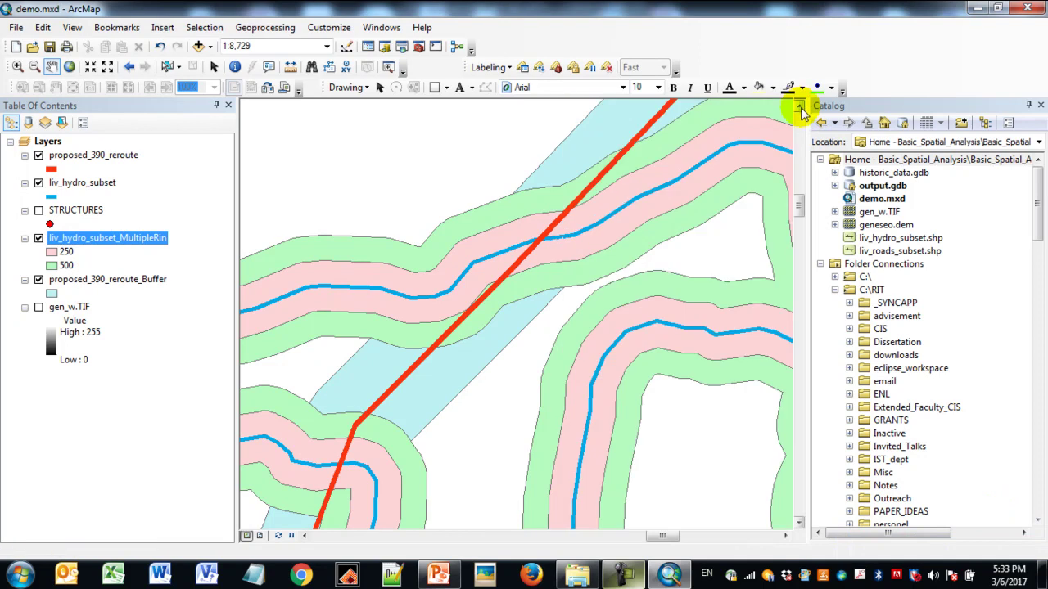
pyautogui.moveTo(808, 282); pyautogui.dragTo(937, 273)
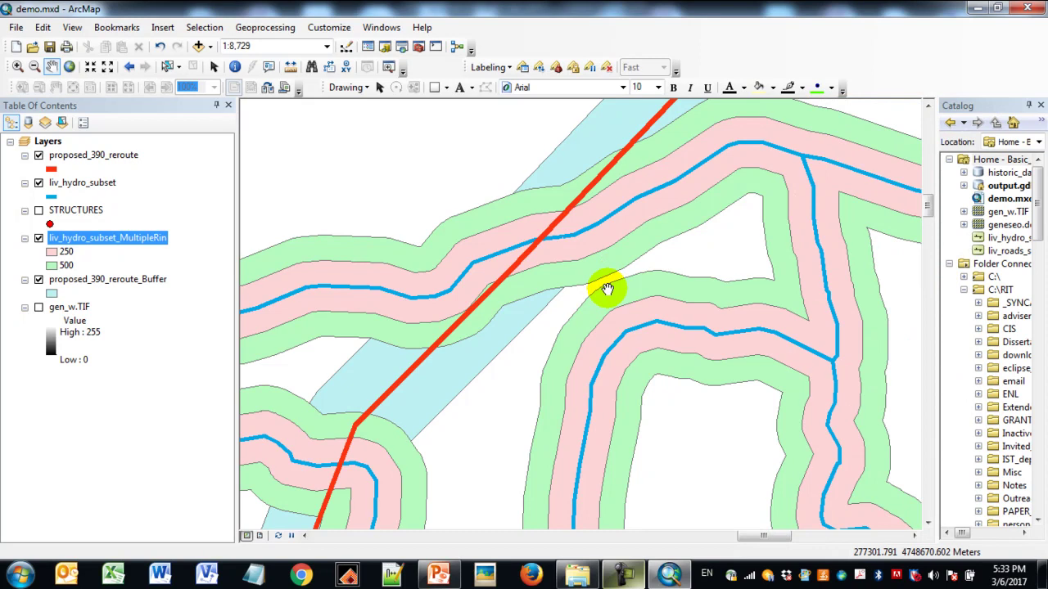
pyautogui.click(35, 66)
pyautogui.moveTo(438, 177); pyautogui.dragTo(683, 390)
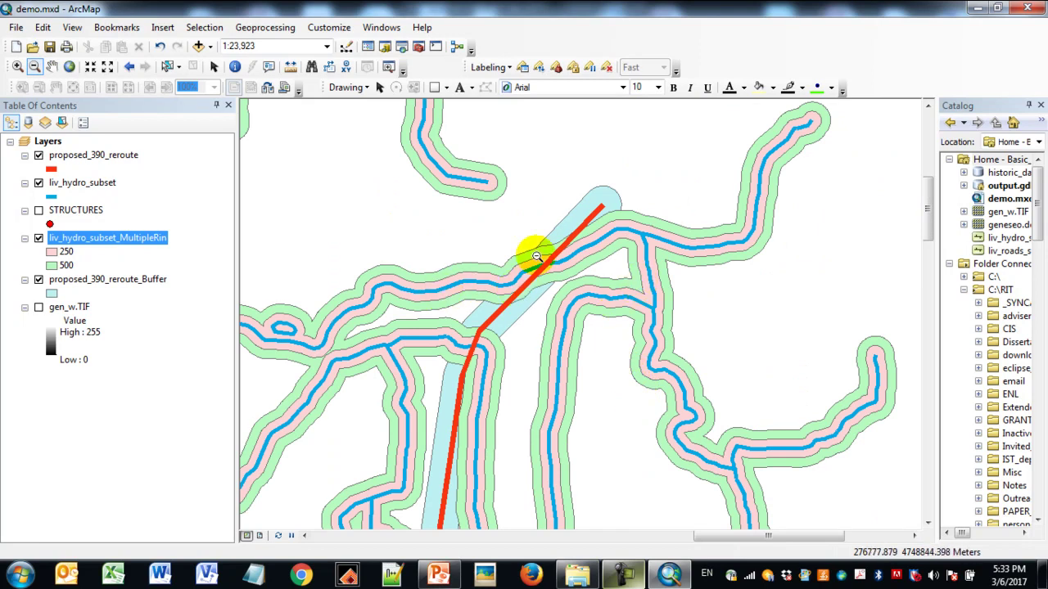
# - Toggle the reroute line and its buffer off and back on, then show and select STRUCTURES
pyautogui.click(39, 279)
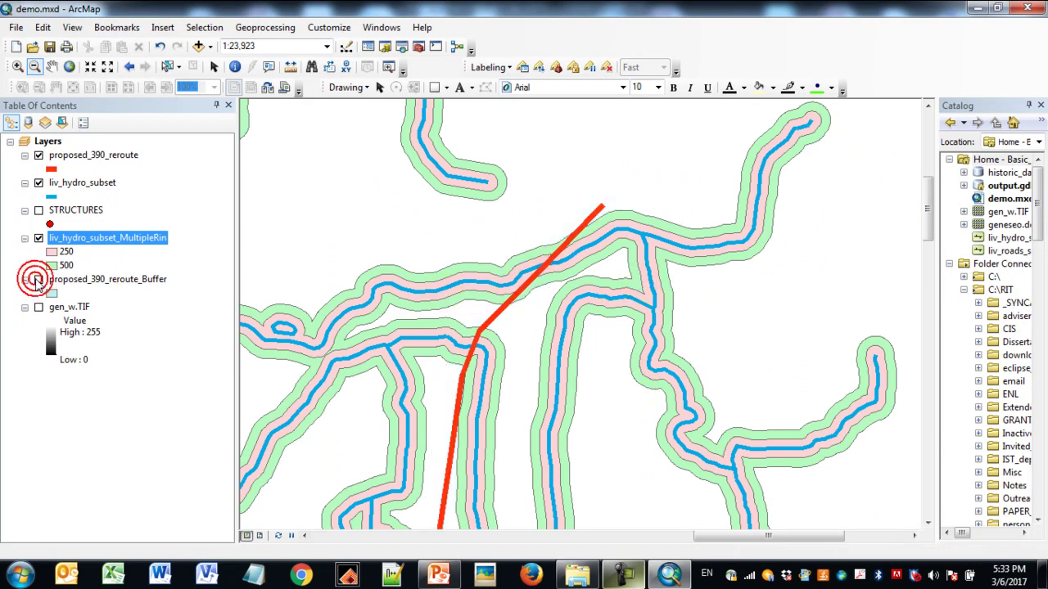
pyautogui.click(38, 156)
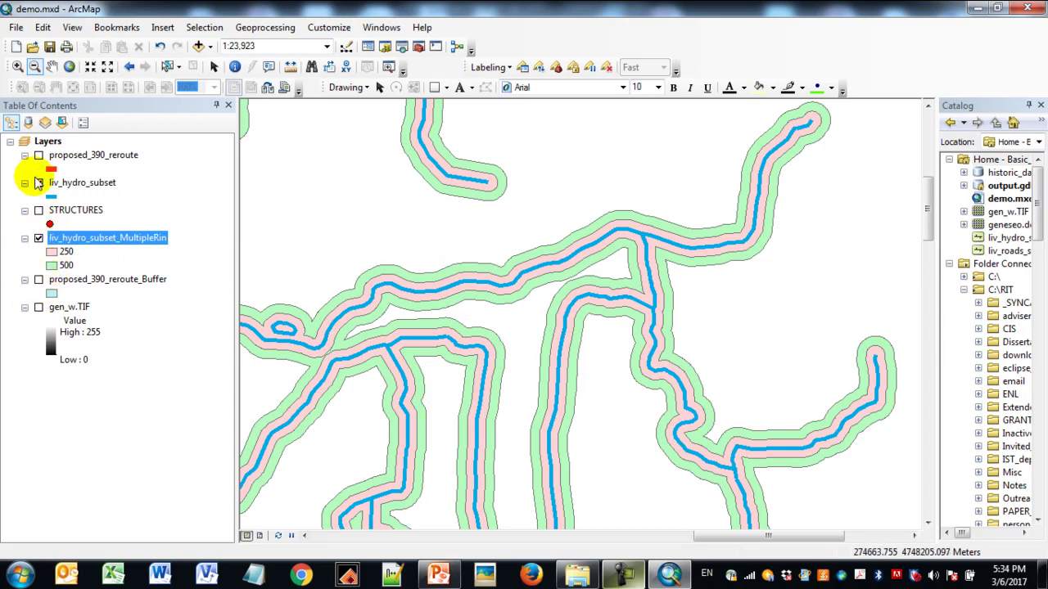
pyautogui.click(39, 280)
pyautogui.click(39, 154)
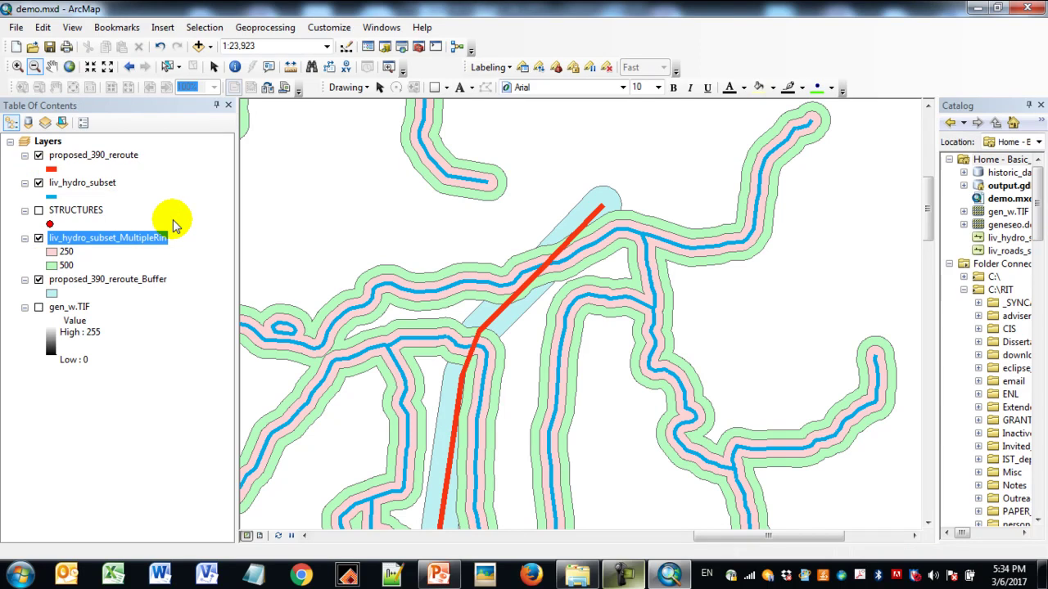
pyautogui.click(38, 210)
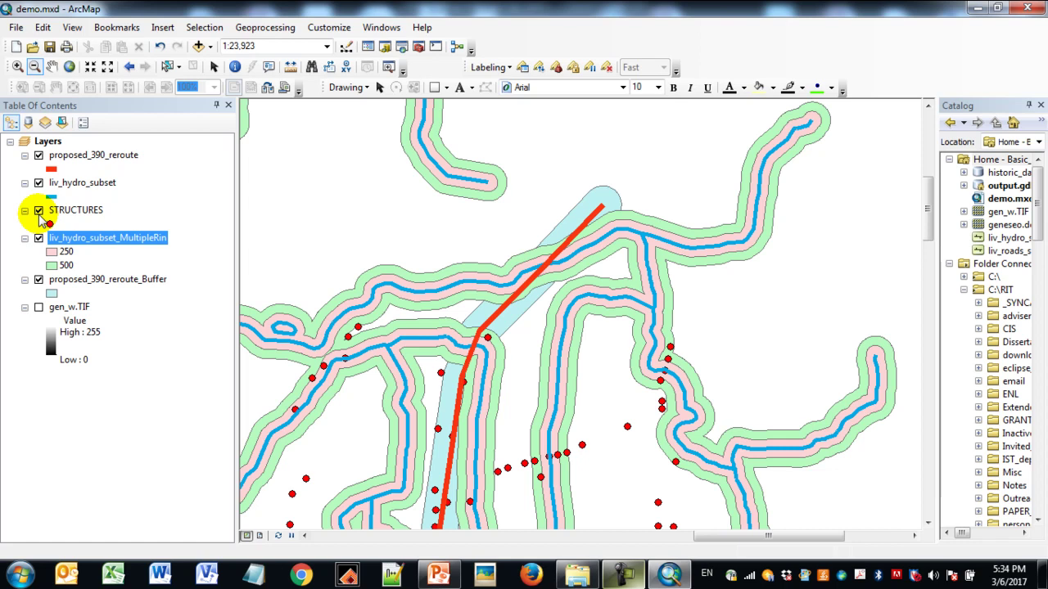
pyautogui.click(81, 215)
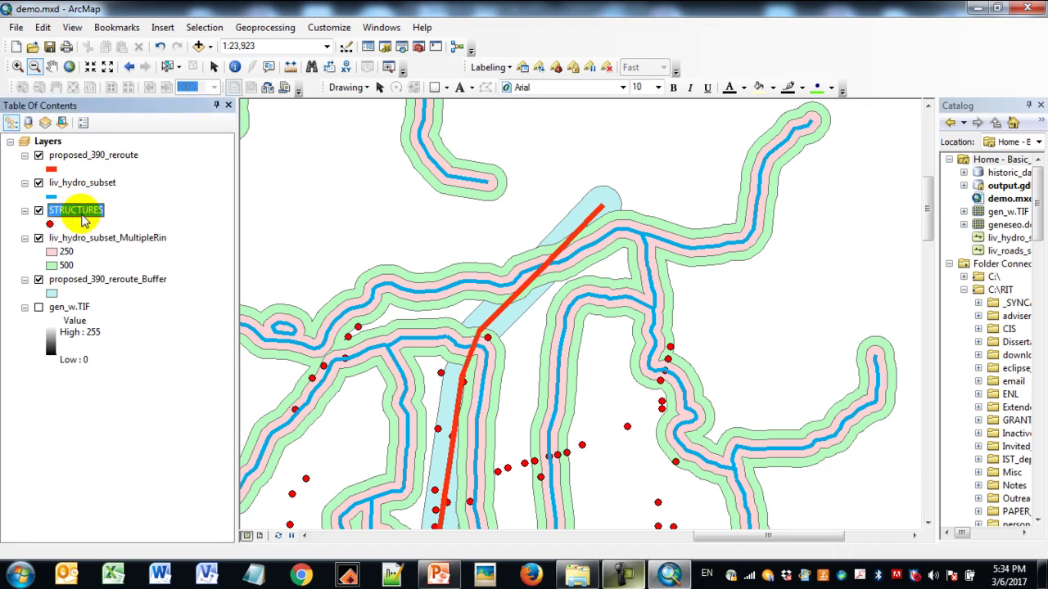
# - Start the Buffer tool with STRUCTURES as the input features
pyautogui.click(275, 31)
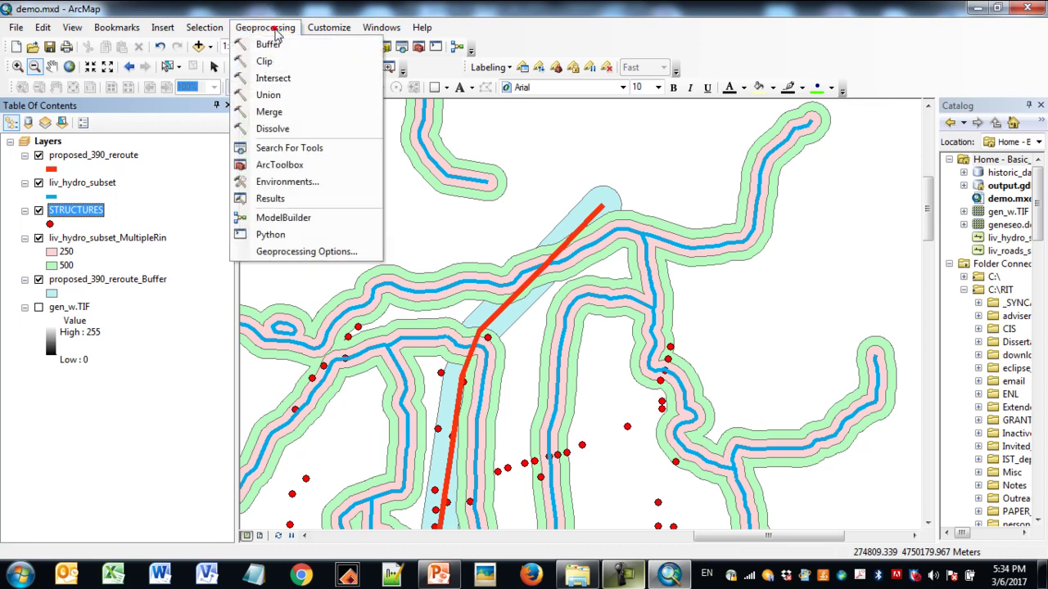
pyautogui.click(278, 41)
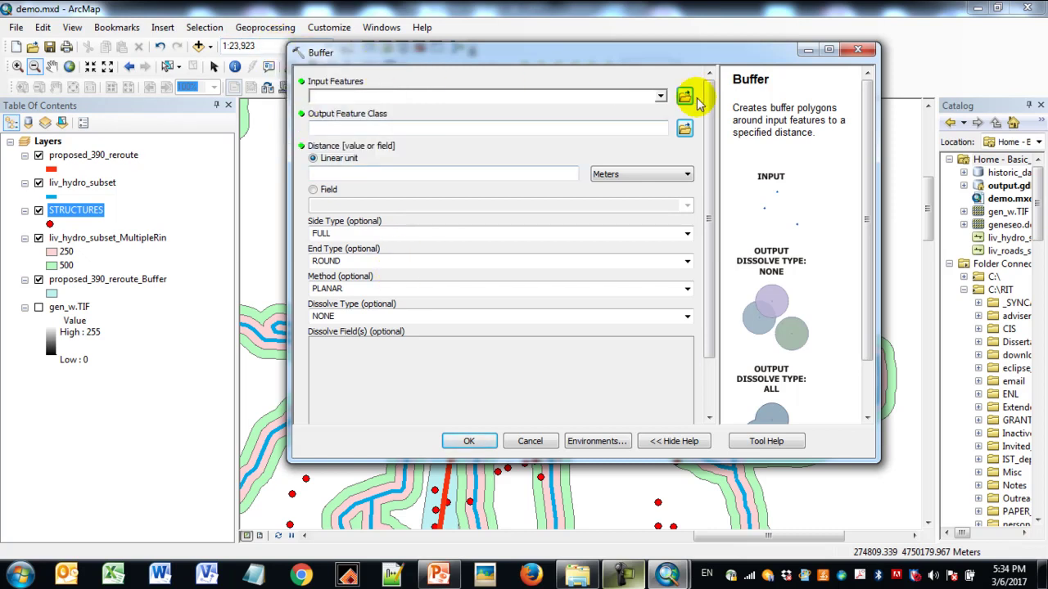
pyautogui.click(660, 98)
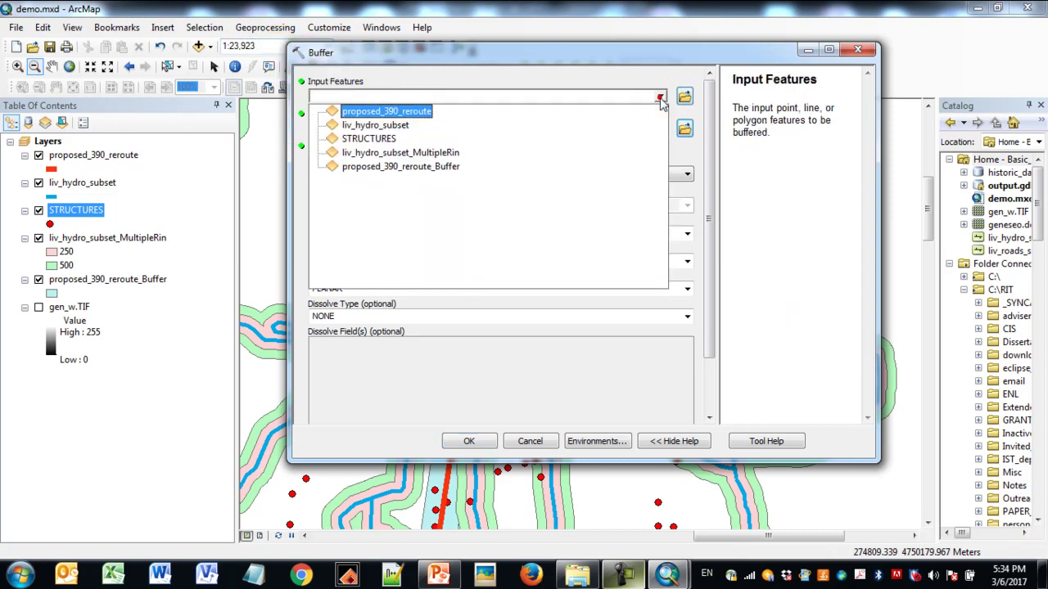
pyautogui.click(478, 143)
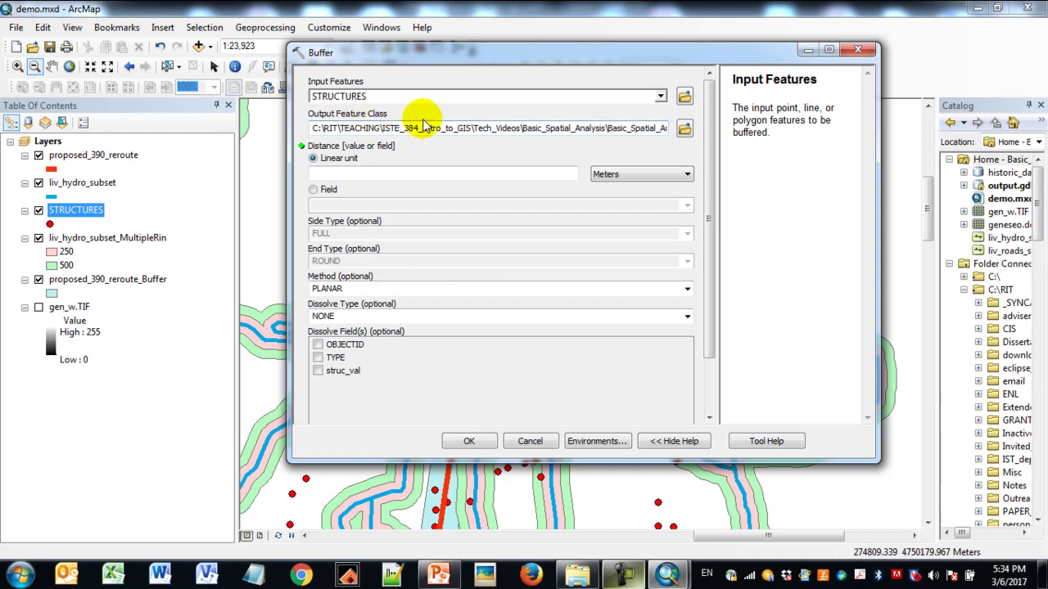
pyautogui.click(619, 129)
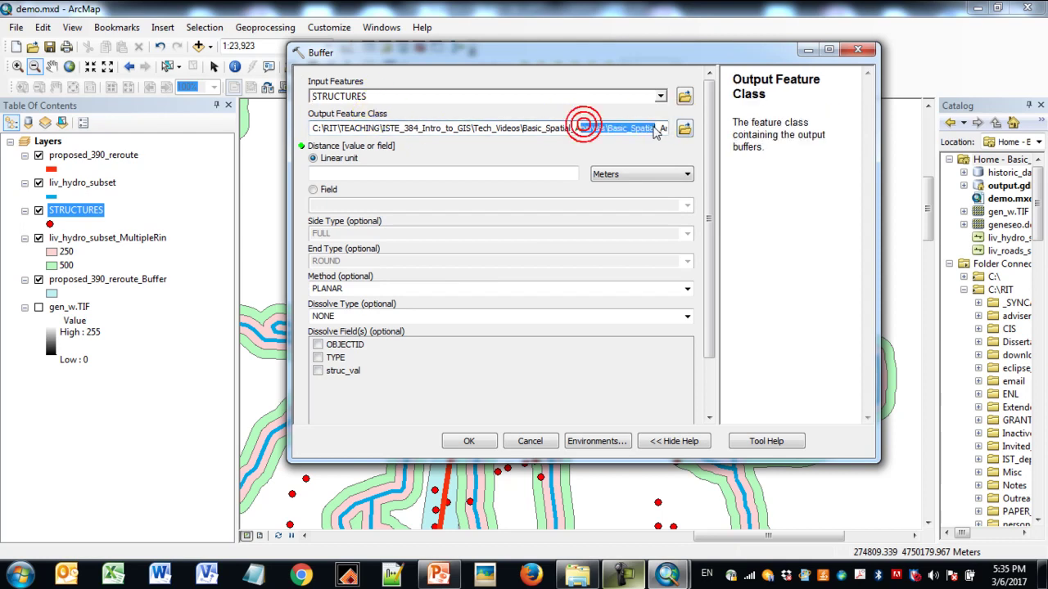
# - Set the buffer distance to 1000 Feet with dissolve type NONE and run it
pyautogui.click(555, 173)
pyautogui.write('1000')
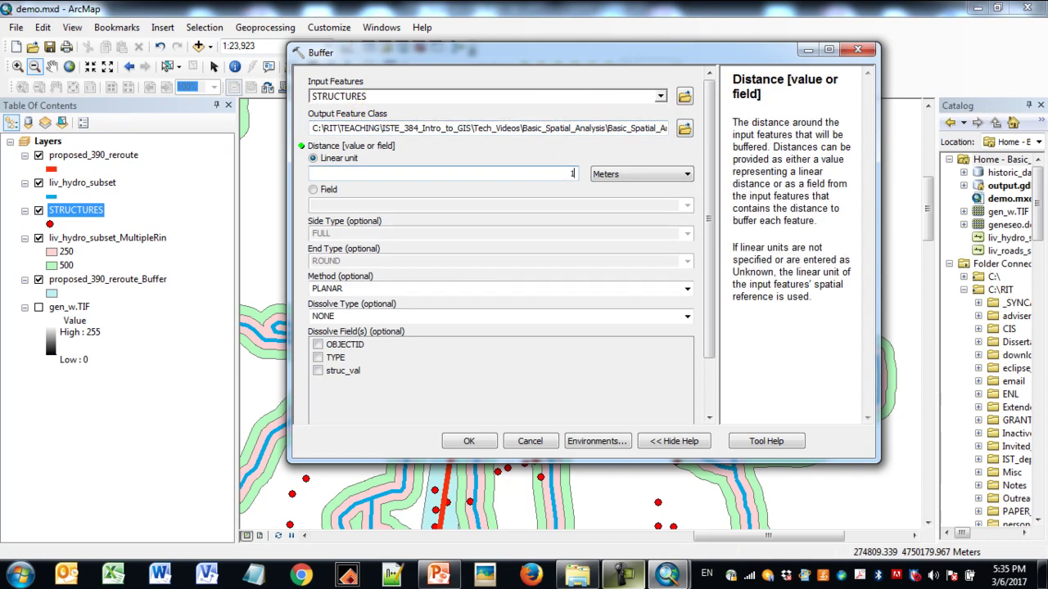
pyautogui.click(606, 176)
pyautogui.click(626, 221)
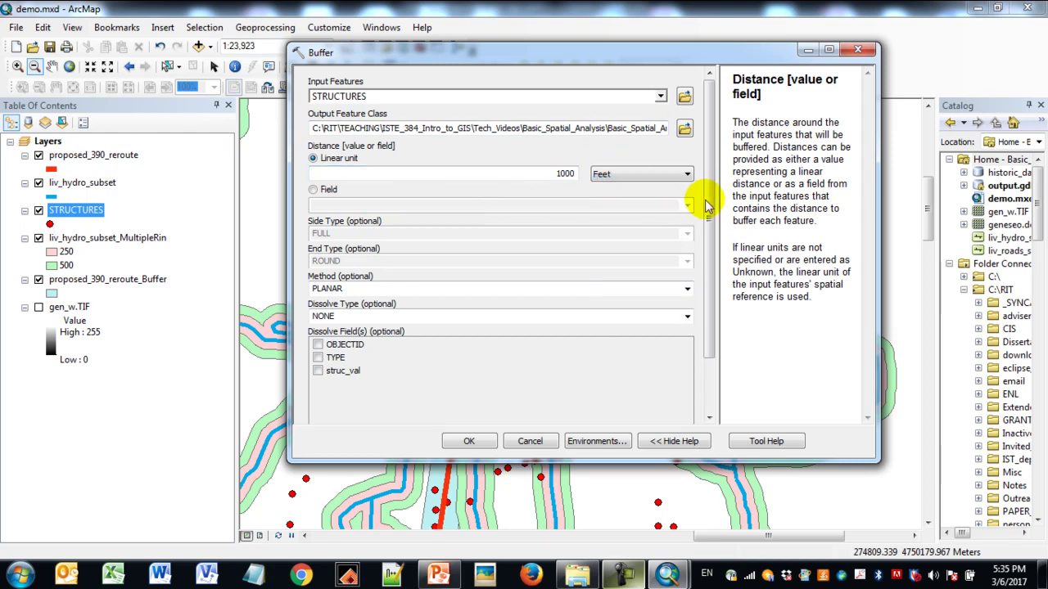
pyautogui.moveTo(710, 195); pyautogui.dragTo(721, 233)
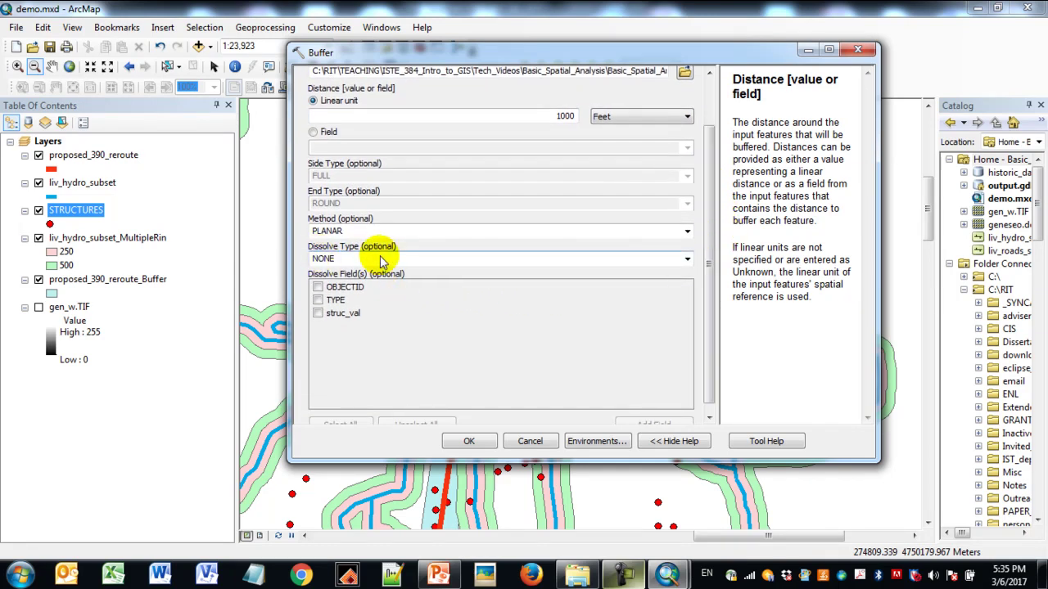
pyautogui.click(443, 258)
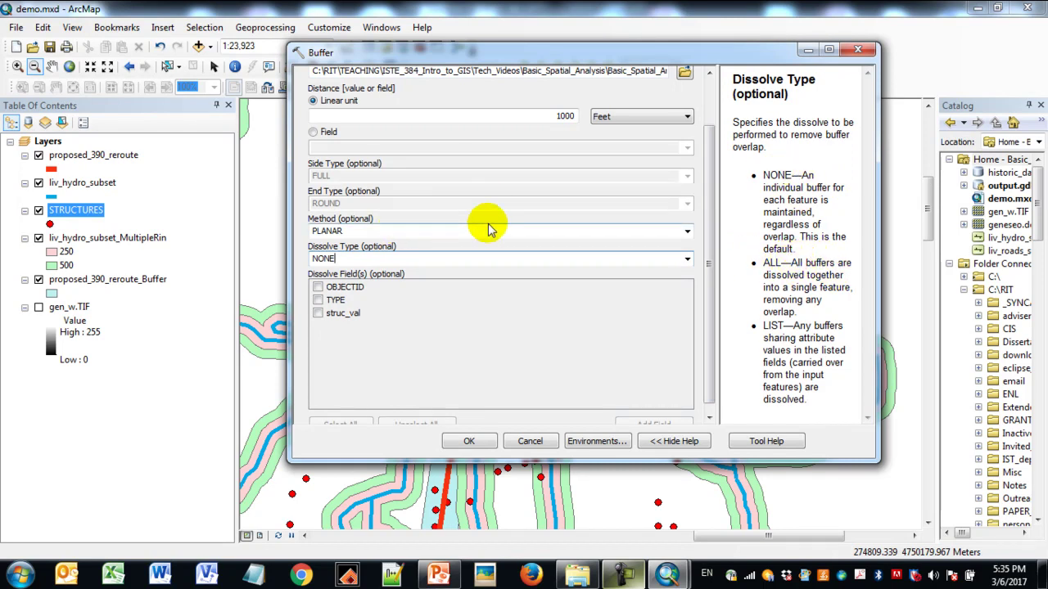
pyautogui.moveTo(415, 58); pyautogui.dragTo(701, 47)
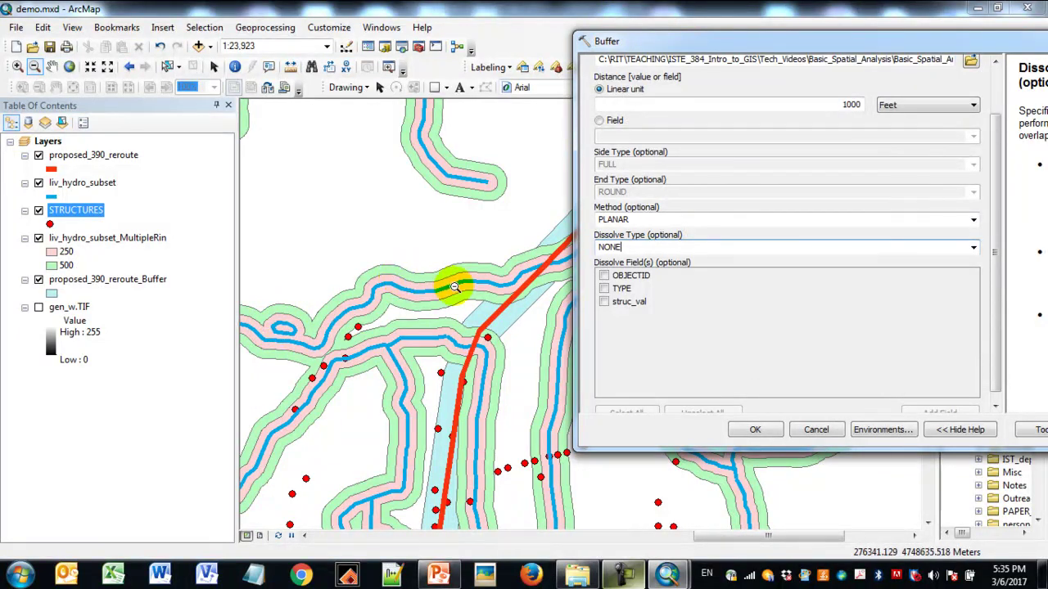
pyautogui.moveTo(848, 45); pyautogui.dragTo(627, 45)
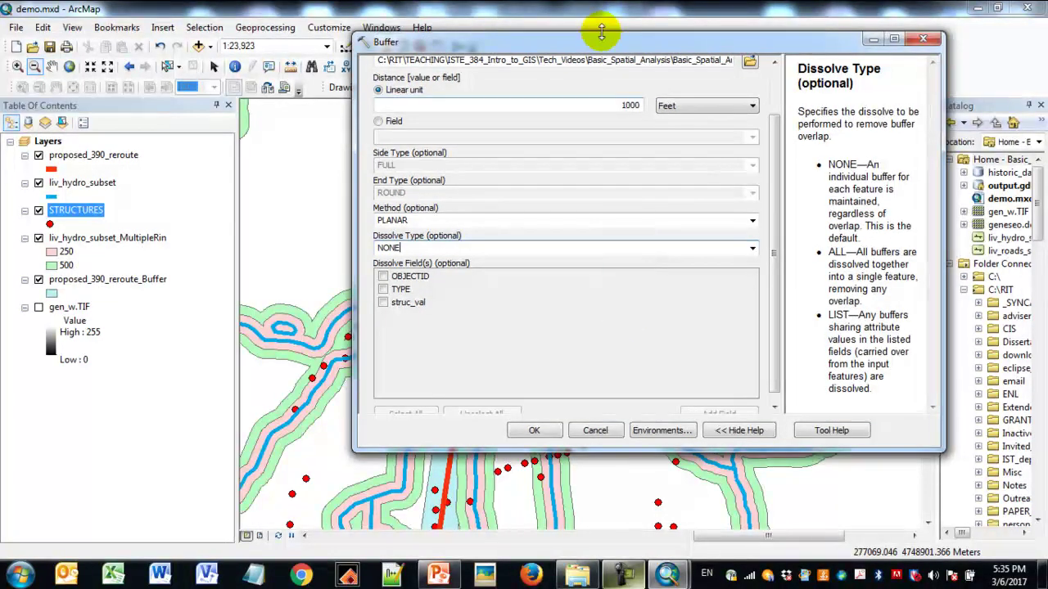
pyautogui.click(534, 432)
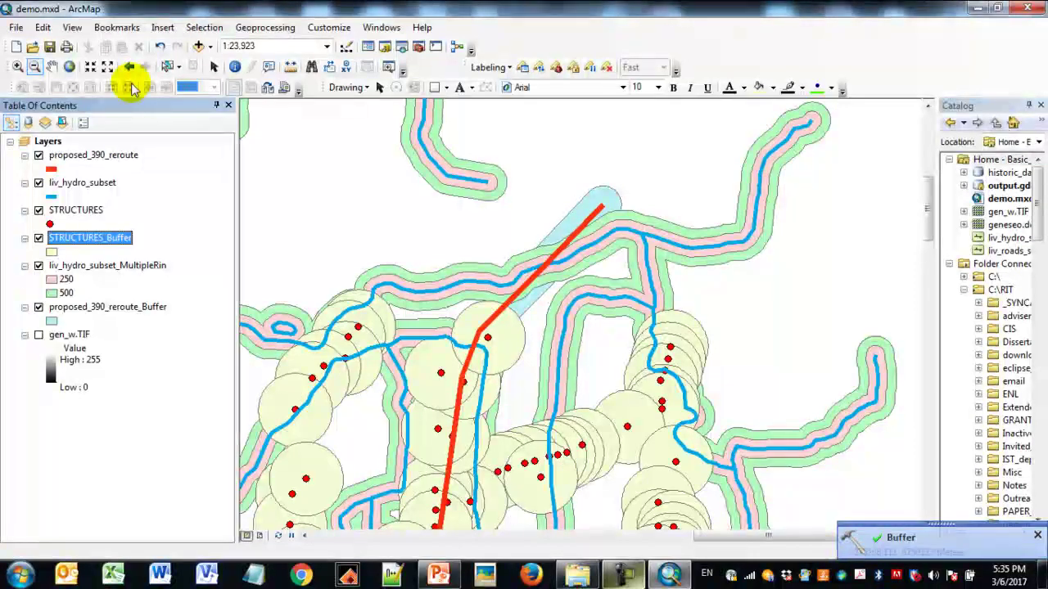
# - Zoom in and check STRUCTURES_Buffer's table shows struc_val 10 and BUFF_DIST 1000 for every record
pyautogui.click(18, 66)
pyautogui.moveTo(438, 342); pyautogui.dragTo(639, 488)
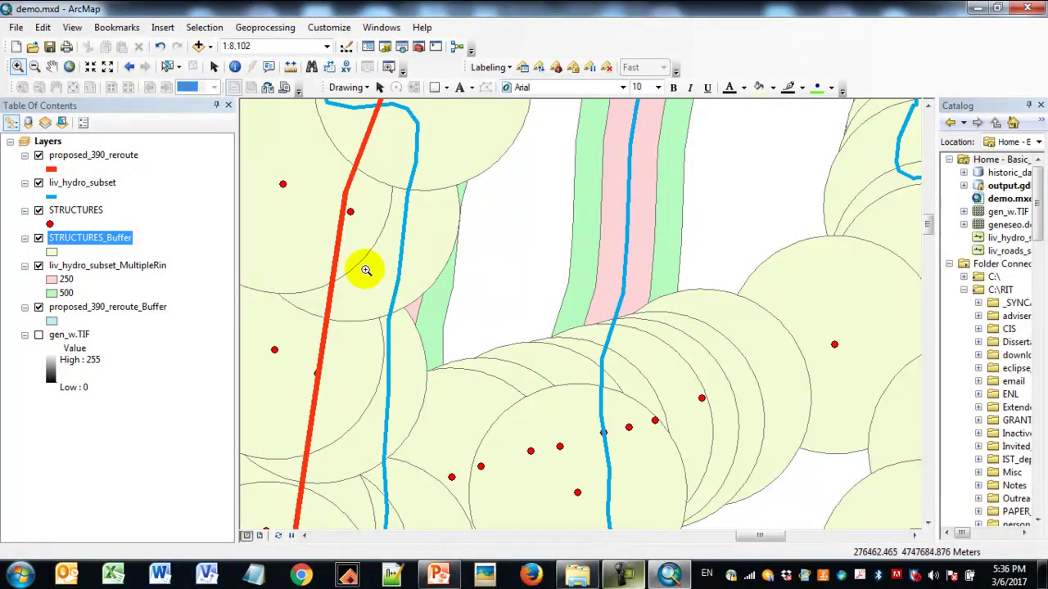
pyautogui.rightClick(78, 239)
pyautogui.click(117, 270)
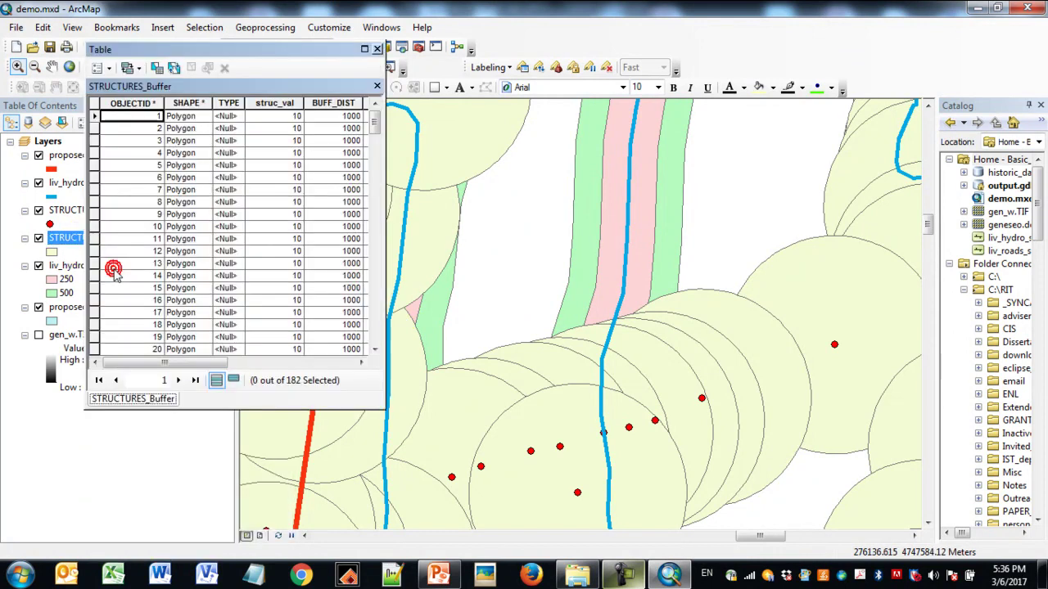
pyautogui.moveTo(165, 362); pyautogui.dragTo(219, 370)
pyautogui.click(222, 104)
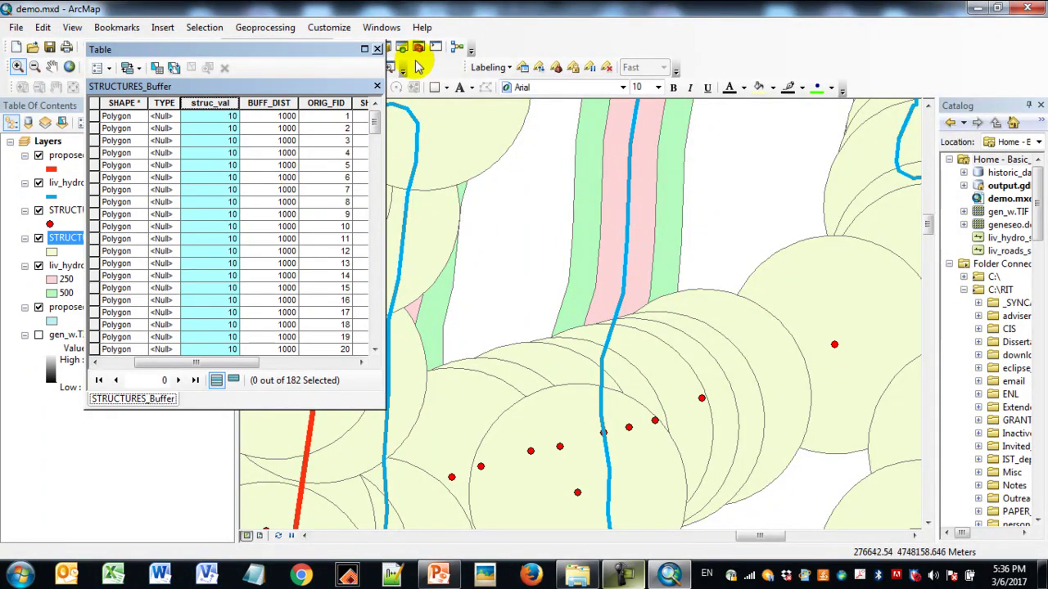
pyautogui.click(377, 48)
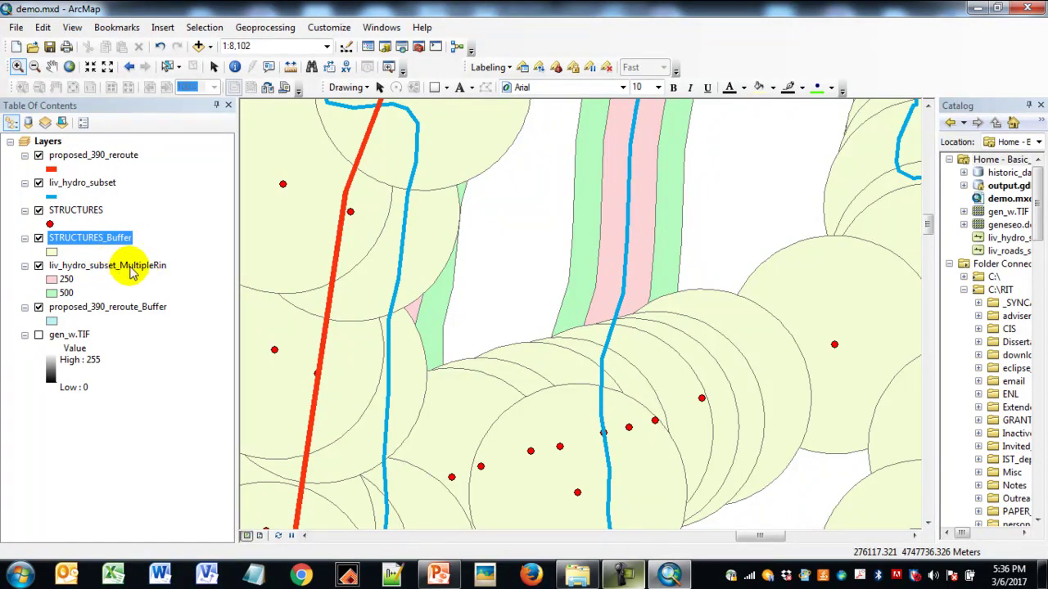
# - Hide the other layers, zoom to STRUCTURES_Buffer, and move the stream ring buffers above it
pyautogui.click(38, 211)
pyautogui.click(39, 183)
pyautogui.click(39, 156)
pyautogui.click(39, 334)
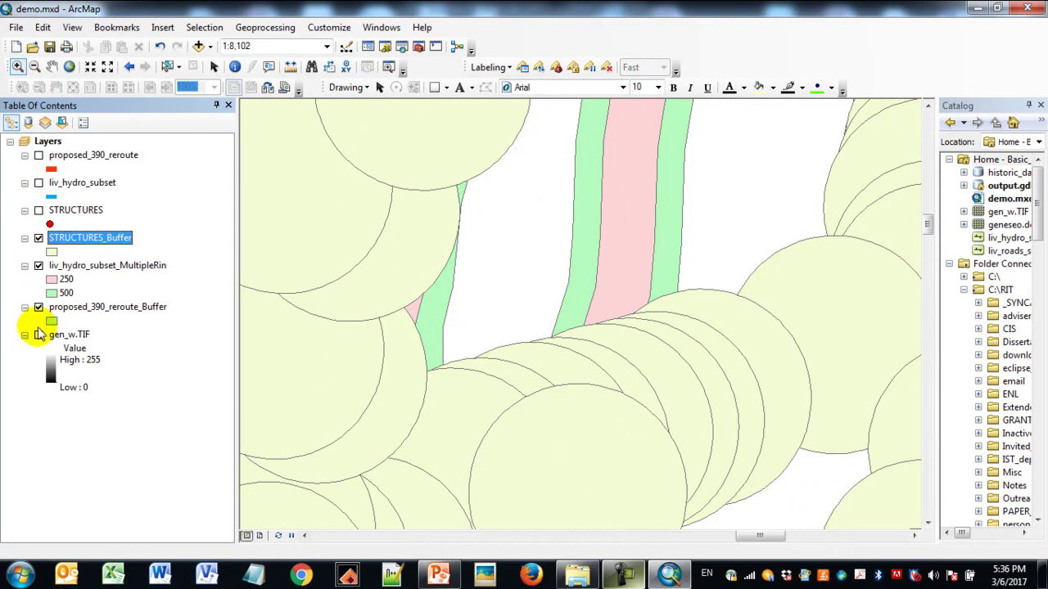
pyautogui.click(39, 308)
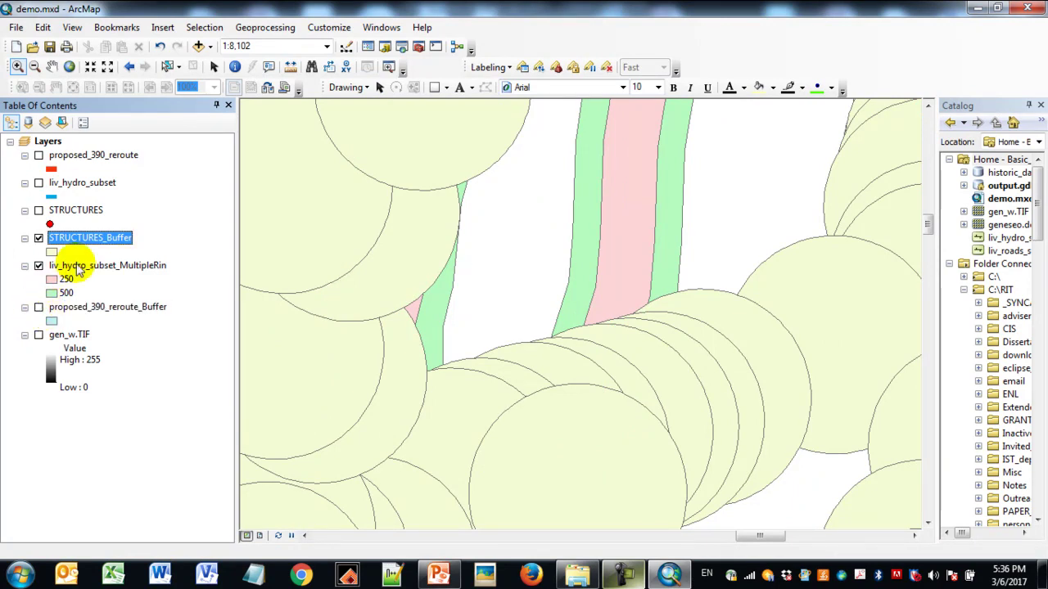
pyautogui.rightClick(119, 237)
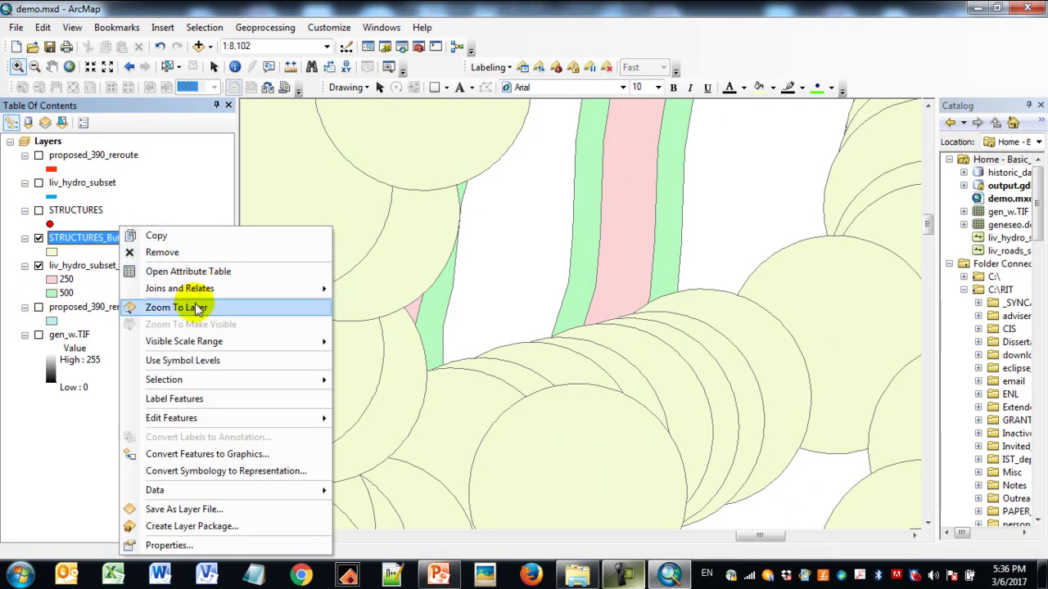
pyautogui.click(197, 306)
pyautogui.moveTo(134, 265); pyautogui.dragTo(137, 233)
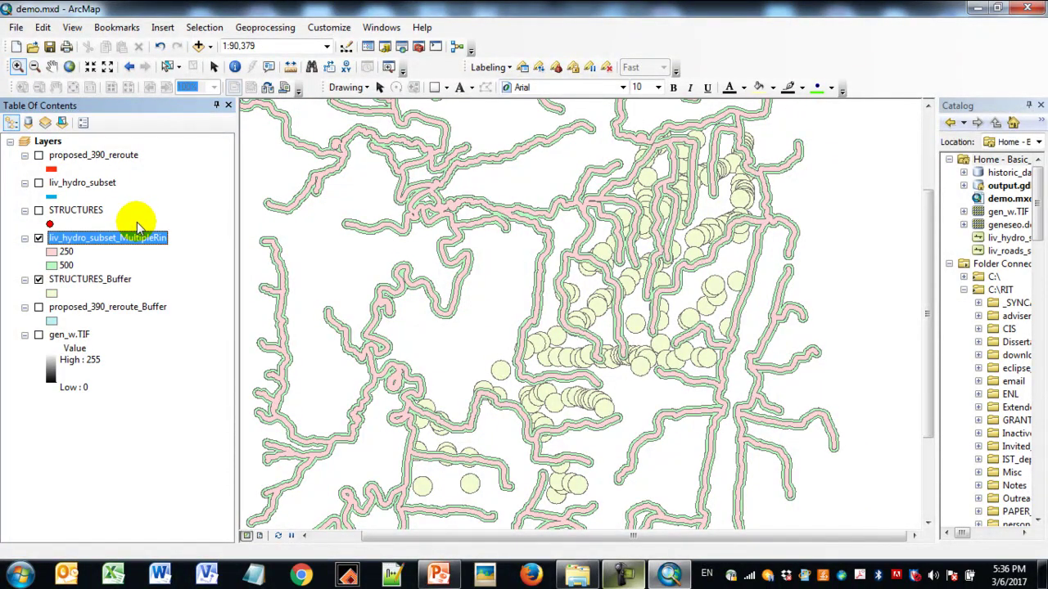
# - Keep the reroute line hidden, zoom to the route bend, and show the streams and STRUCTURES points
pyautogui.click(43, 157)
pyautogui.click(38, 157)
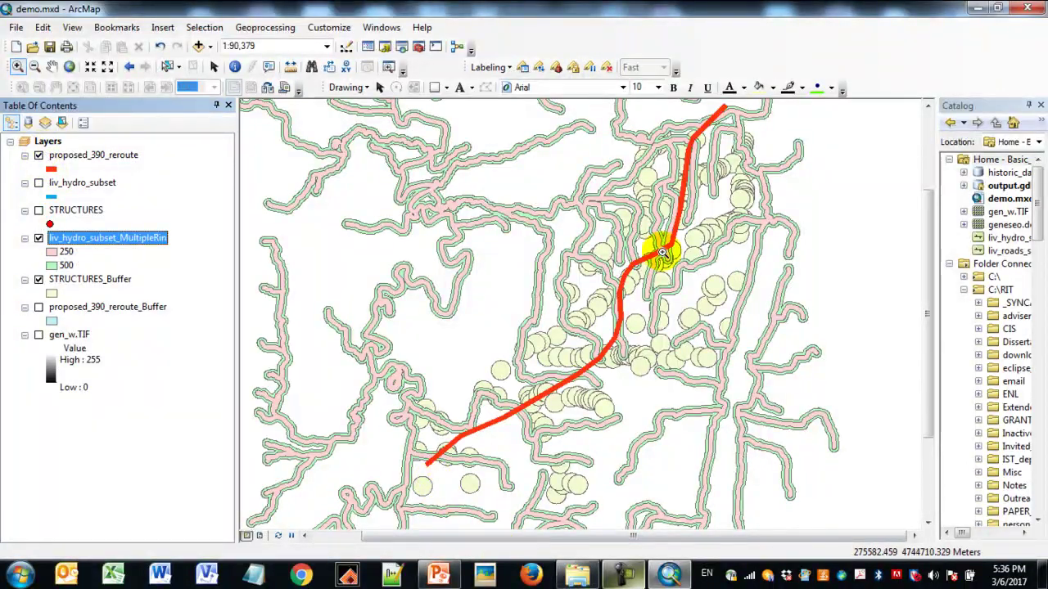
pyautogui.click(39, 155)
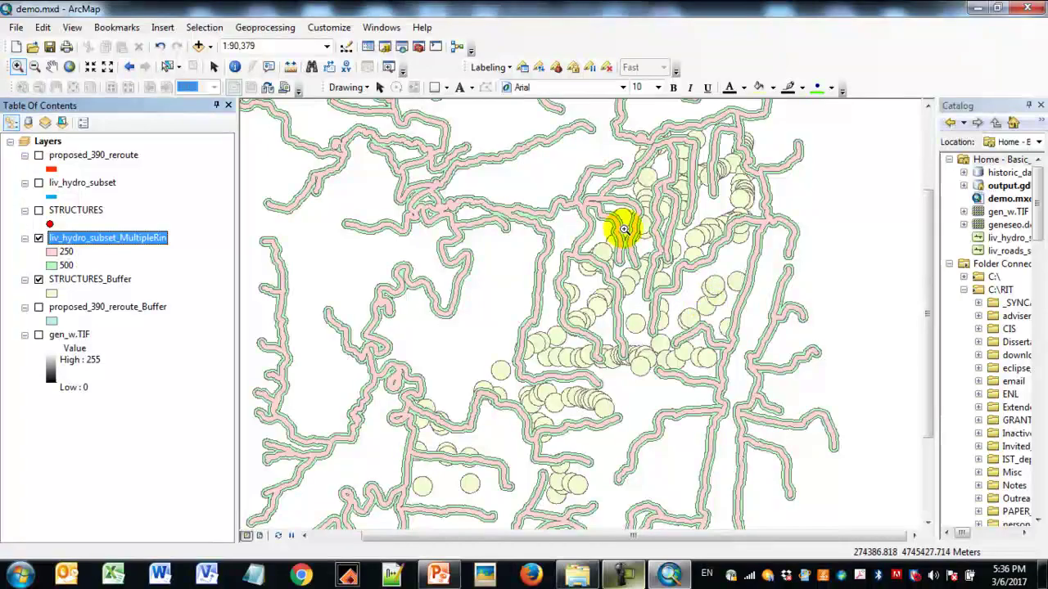
pyautogui.moveTo(604, 190); pyautogui.dragTo(704, 284)
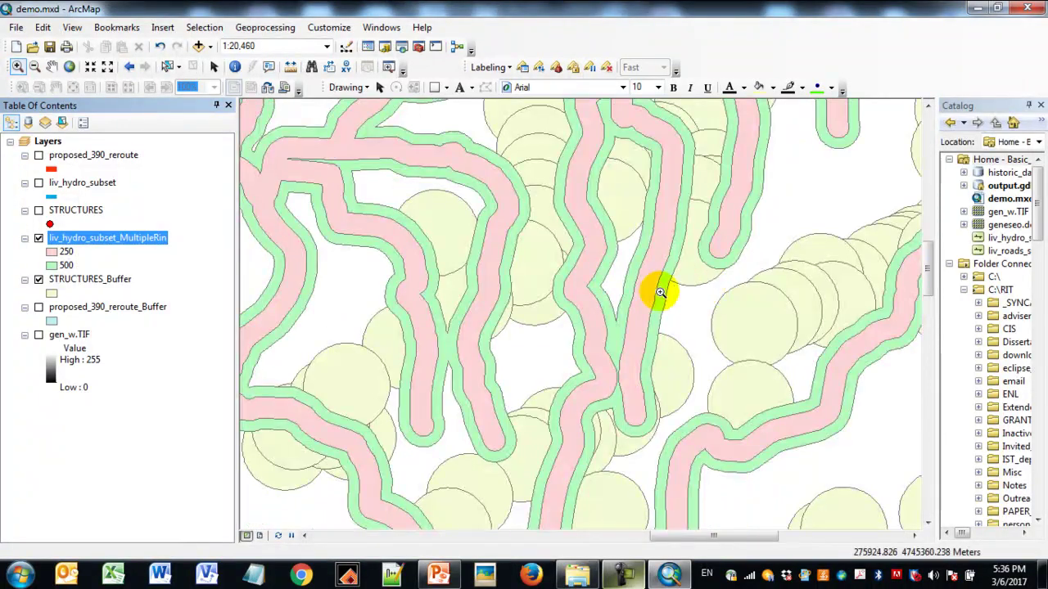
pyautogui.click(39, 184)
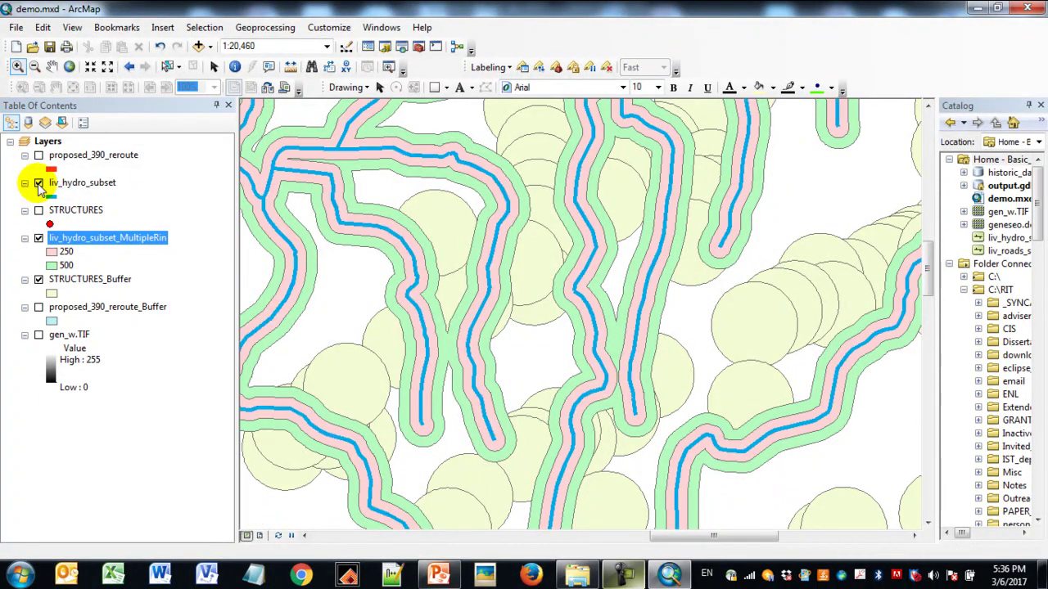
pyautogui.click(39, 211)
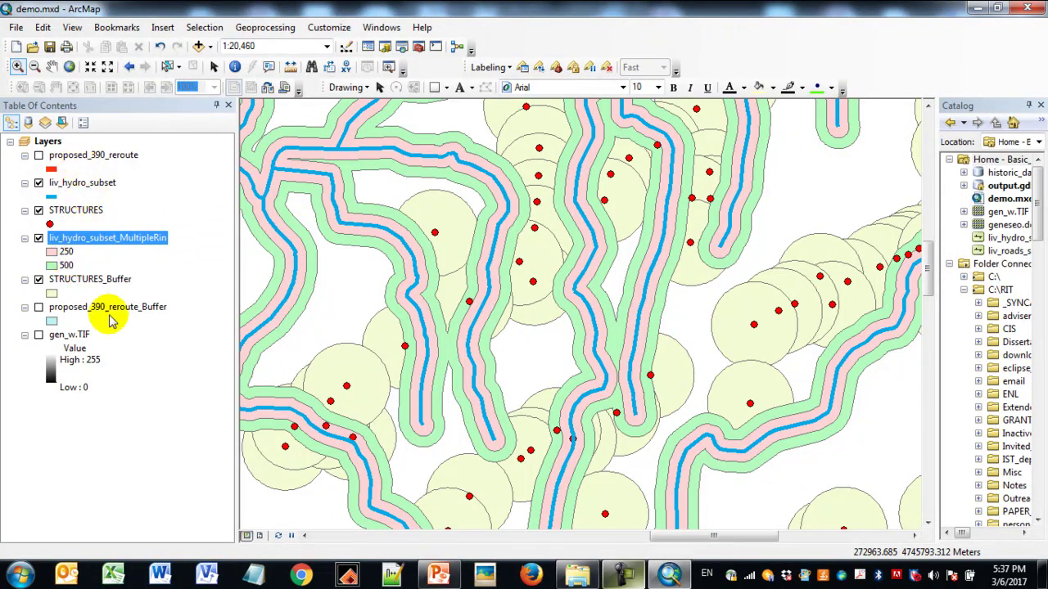
pyautogui.click(94, 281)
pyautogui.click(110, 238)
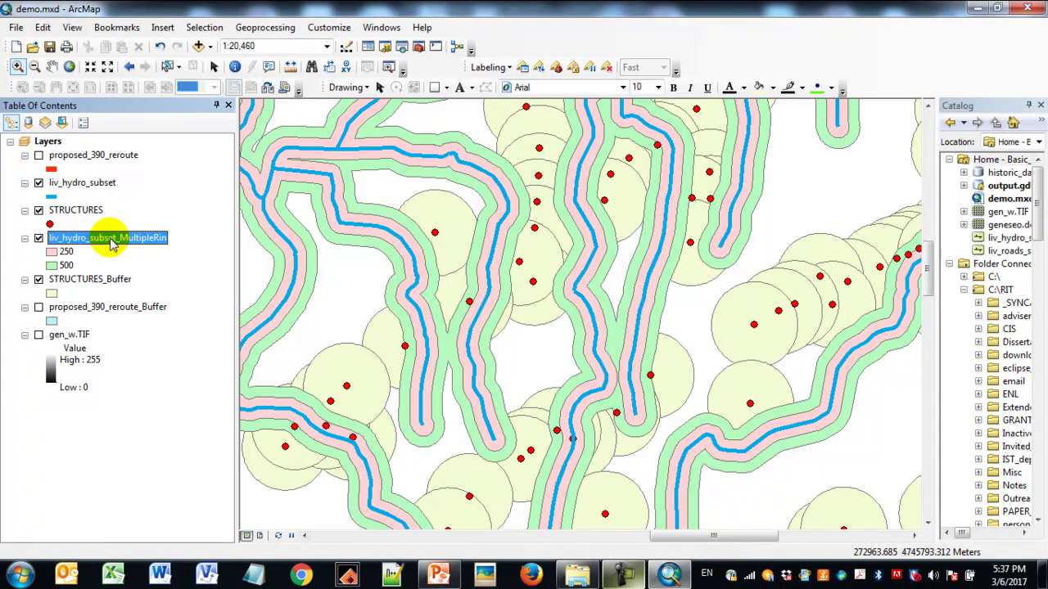
# - Union liv_hydro_subset_MultipleRin with STRUCTURES_Buffer, keeping the default output in output.gdb
pyautogui.click(277, 29)
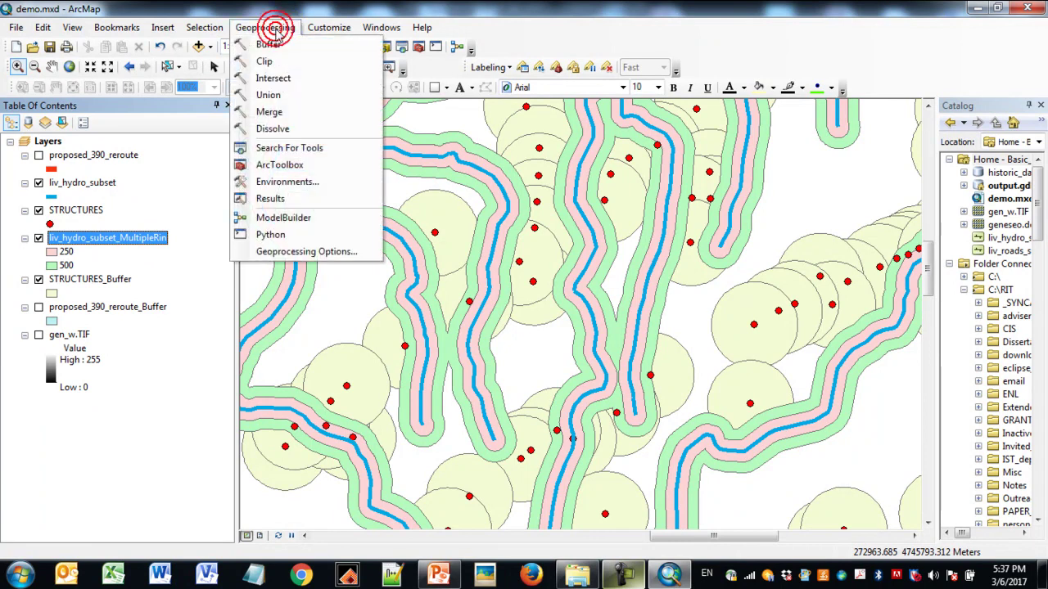
pyautogui.click(274, 88)
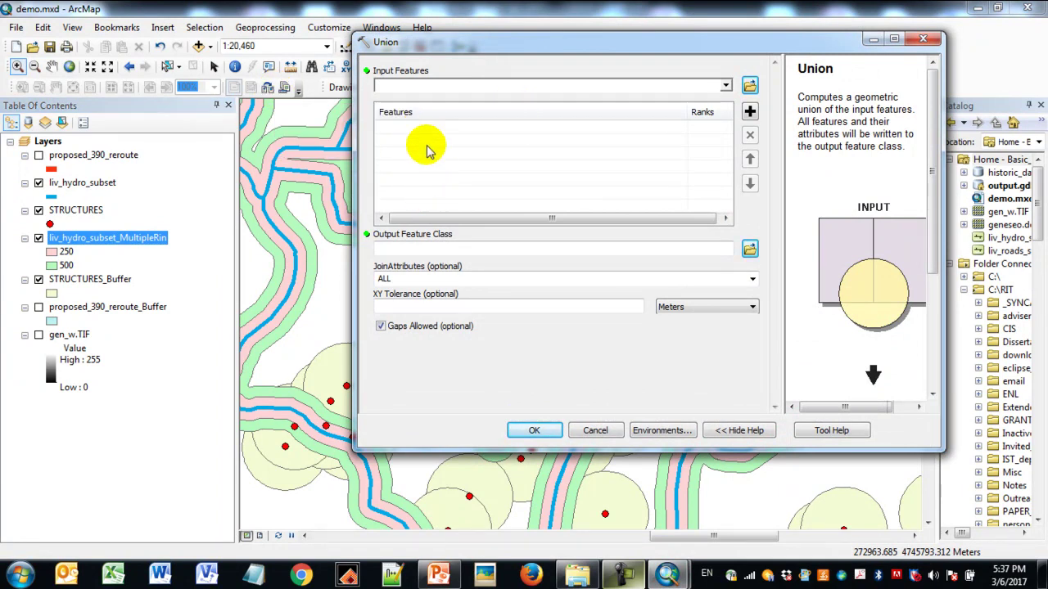
pyautogui.moveTo(712, 42); pyautogui.dragTo(681, 43)
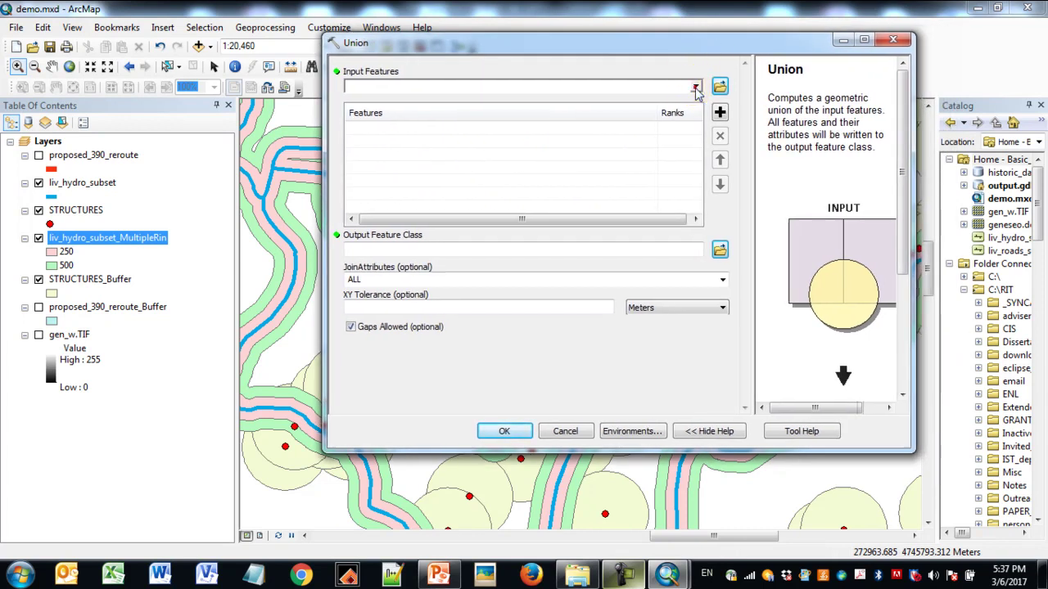
pyautogui.click(695, 88)
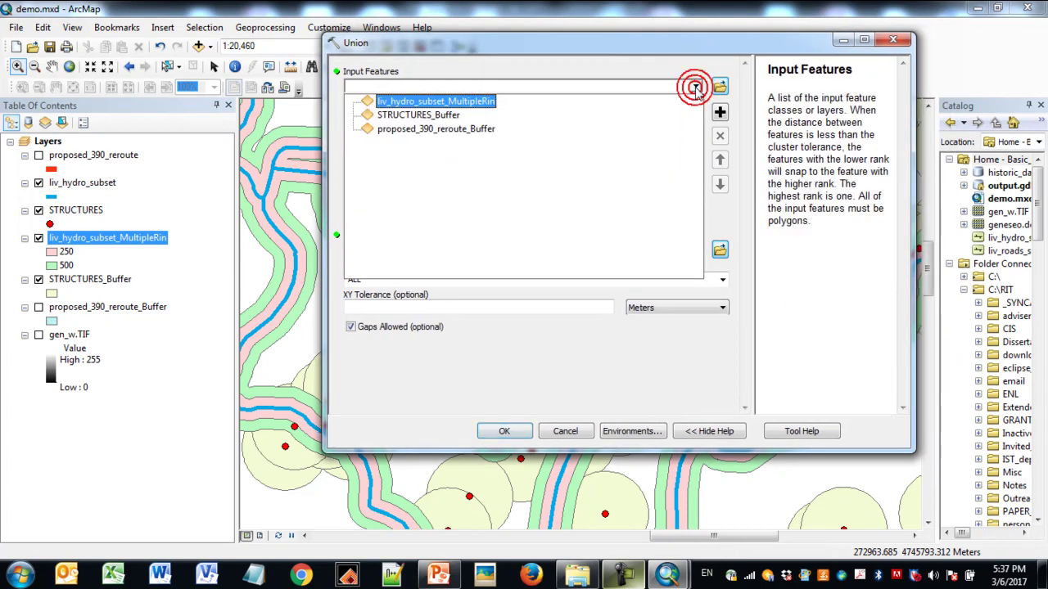
pyautogui.click(449, 105)
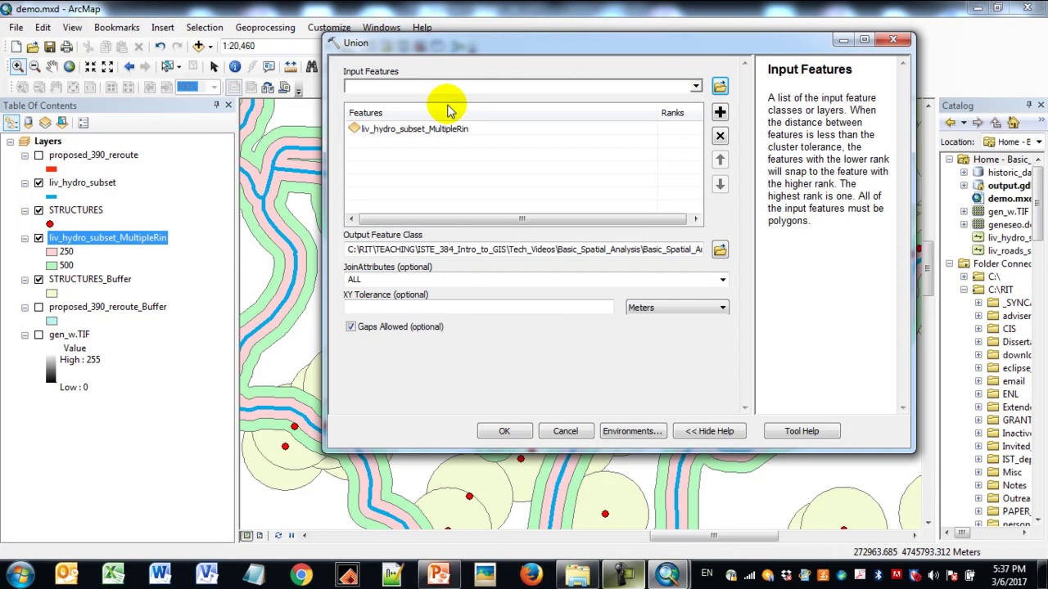
pyautogui.click(695, 86)
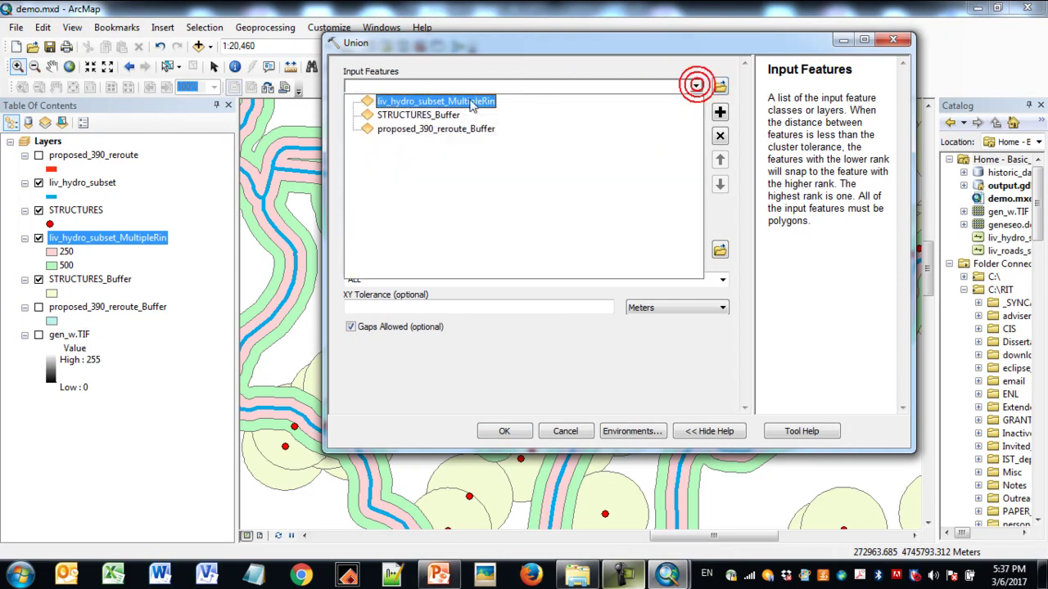
pyautogui.click(437, 117)
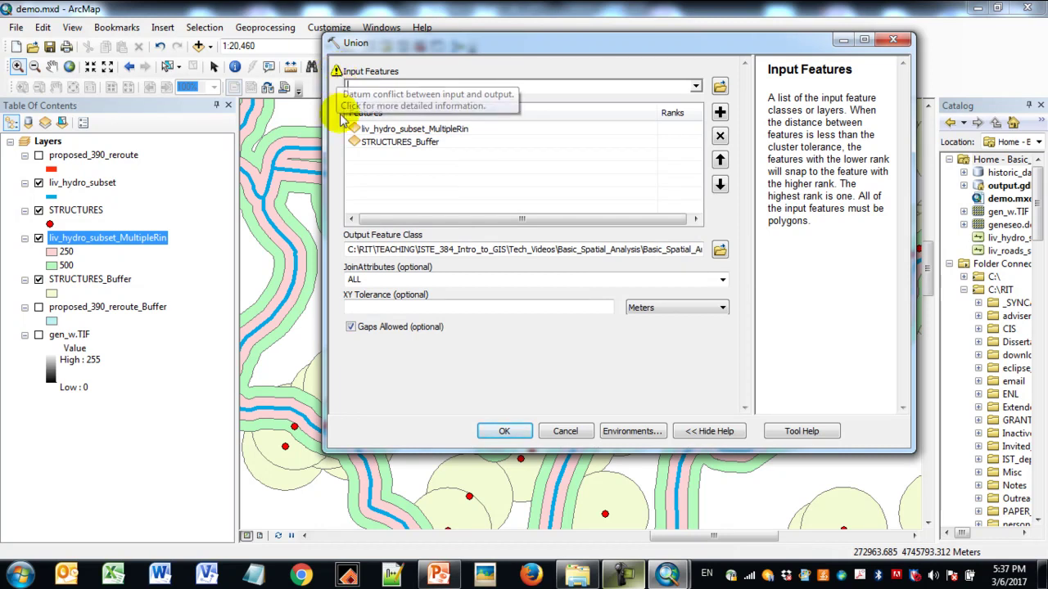
pyautogui.moveTo(320, 157); pyautogui.dragTo(244, 158)
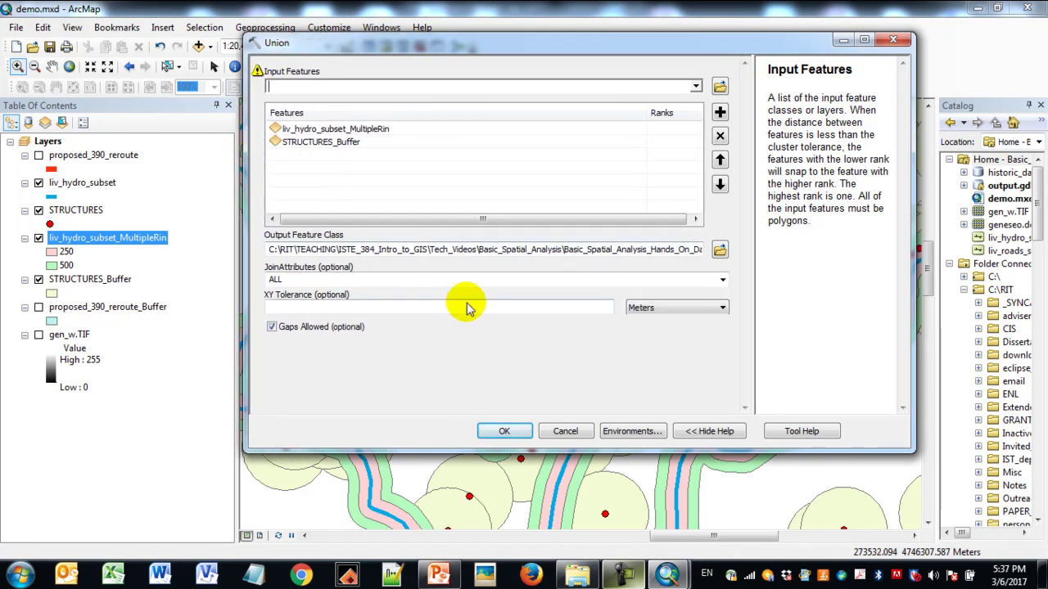
pyautogui.moveTo(493, 254); pyautogui.dragTo(713, 251)
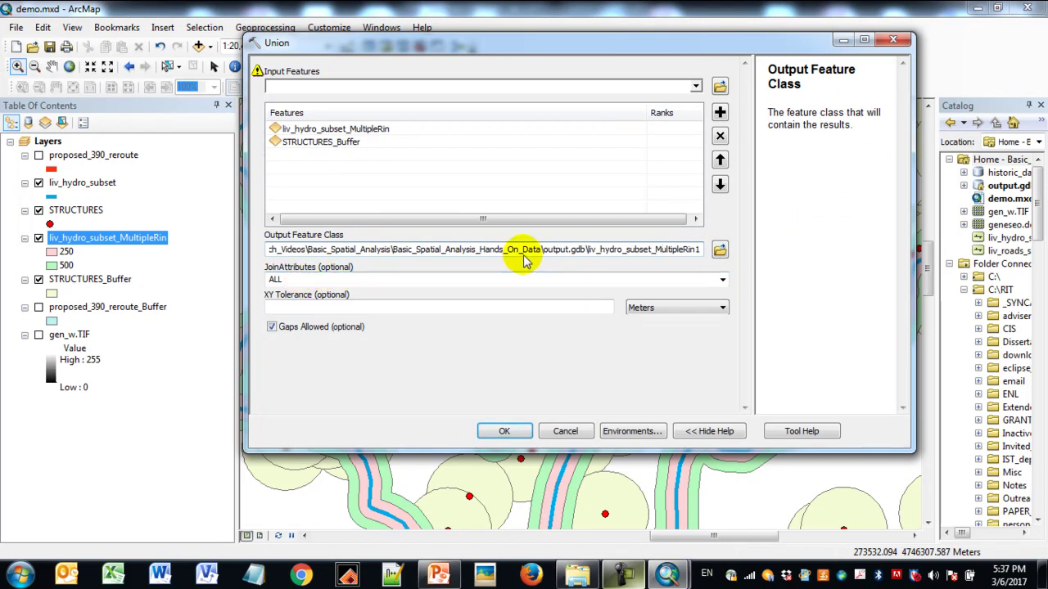
pyautogui.click(505, 431)
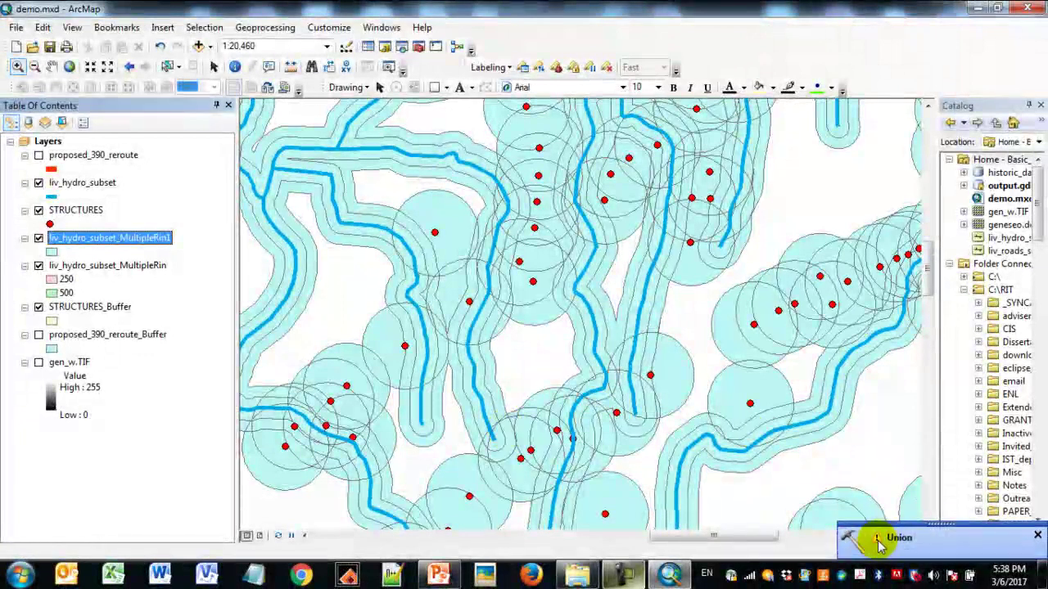
# - Hide liv_hydro_subset_MultipleRin, STRUCTURES_Buffer, liv_hydro_subset and STRUCTURES so only the union layer draws
pyautogui.click(1037, 535)
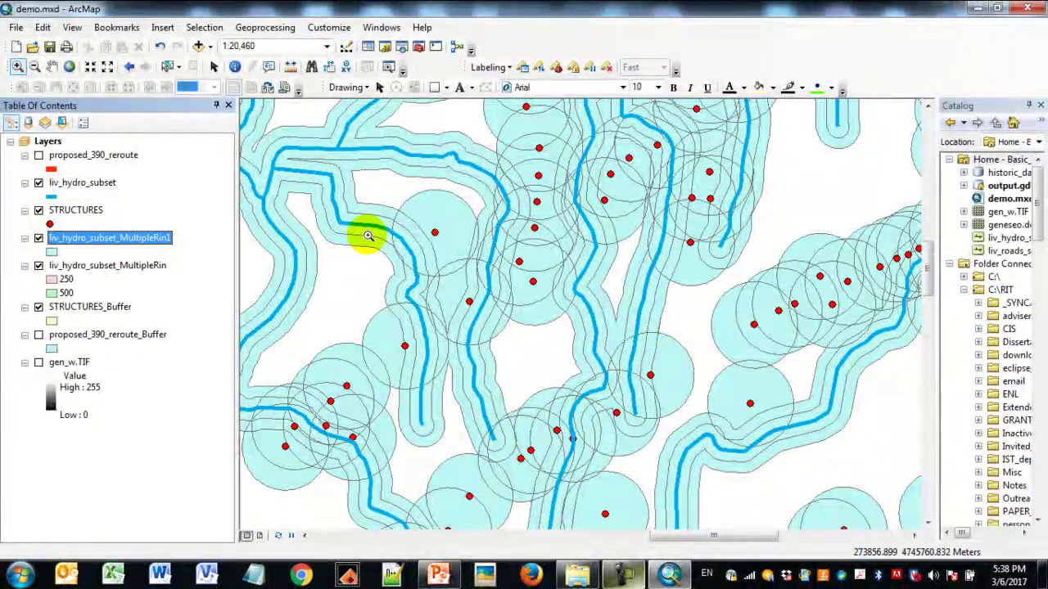
pyautogui.keyDown('ctrl'); pyautogui.click(40, 270); pyautogui.keyUp('ctrl')
pyautogui.click(39, 266)
pyautogui.click(38, 306)
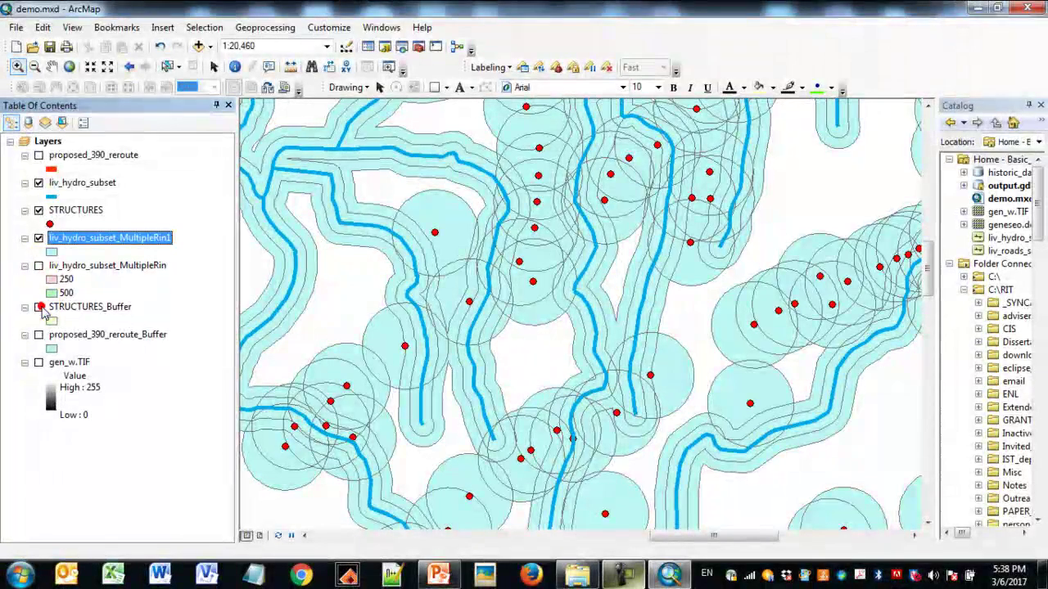
pyautogui.click(64, 238)
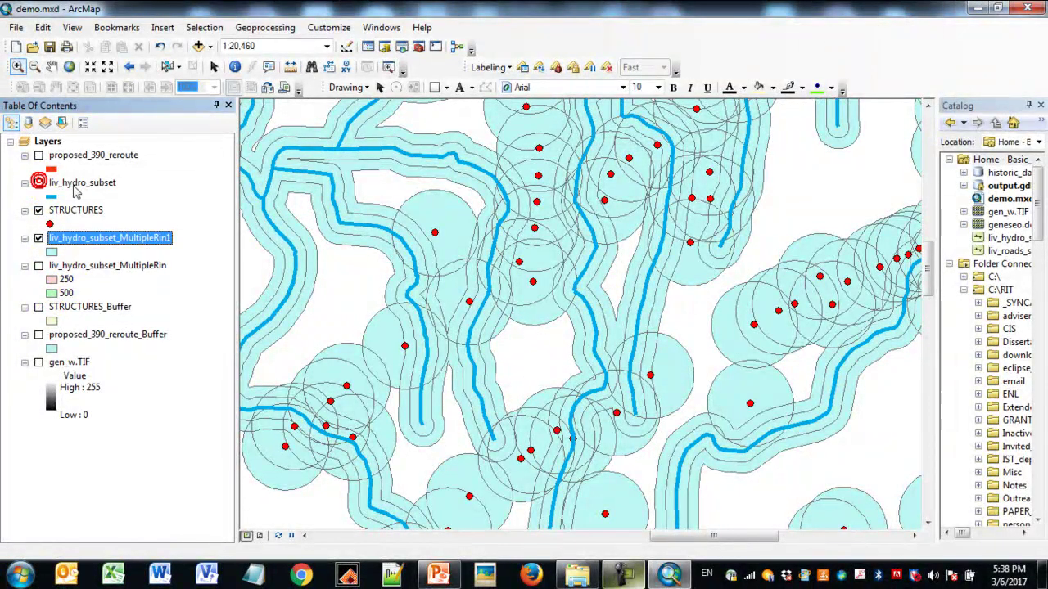
pyautogui.click(38, 182)
pyautogui.click(39, 210)
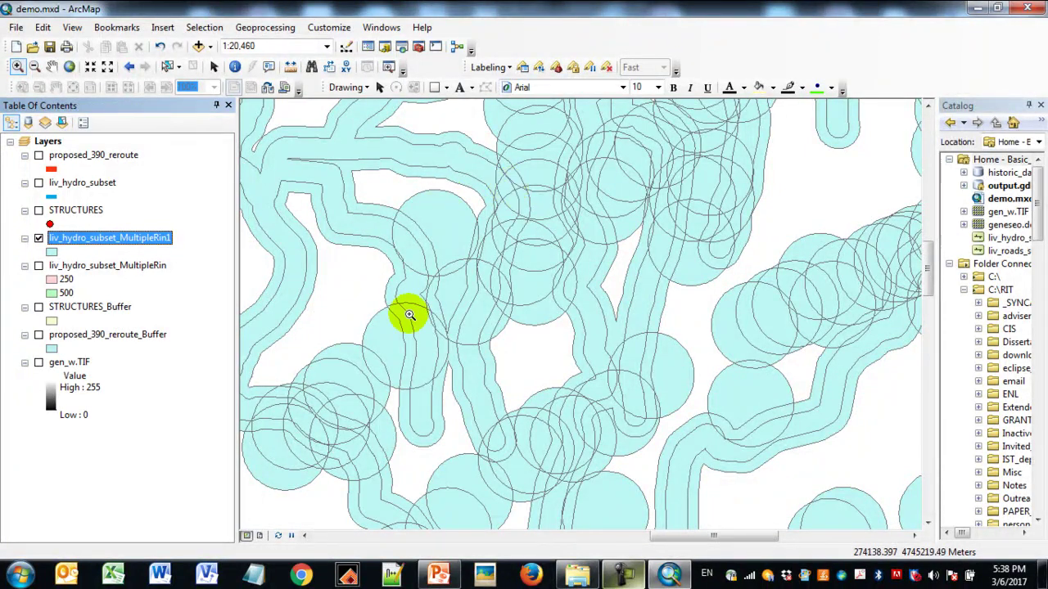
# - Open the union layer's attribute table and inspect the first records' struc_val and distance values
pyautogui.rightClick(145, 240)
pyautogui.click(219, 271)
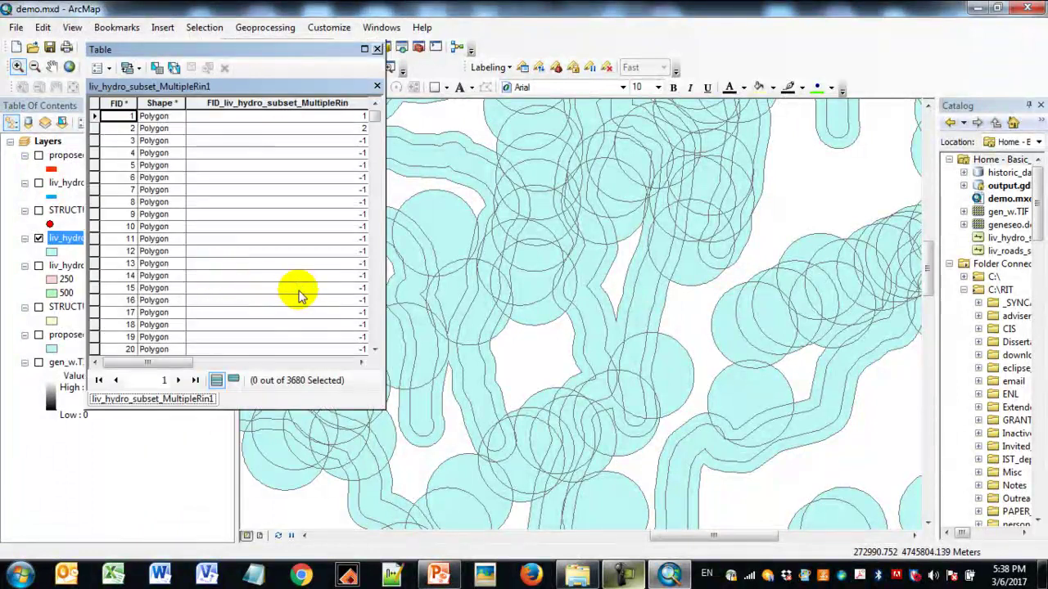
pyautogui.moveTo(384, 253); pyautogui.dragTo(802, 249)
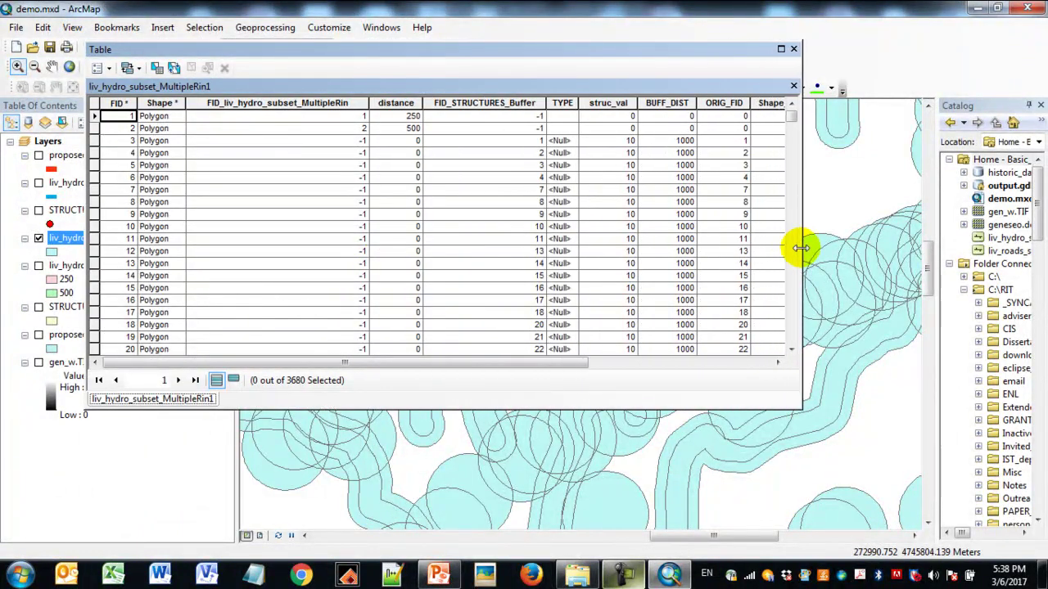
pyautogui.click(613, 116)
pyautogui.click(620, 128)
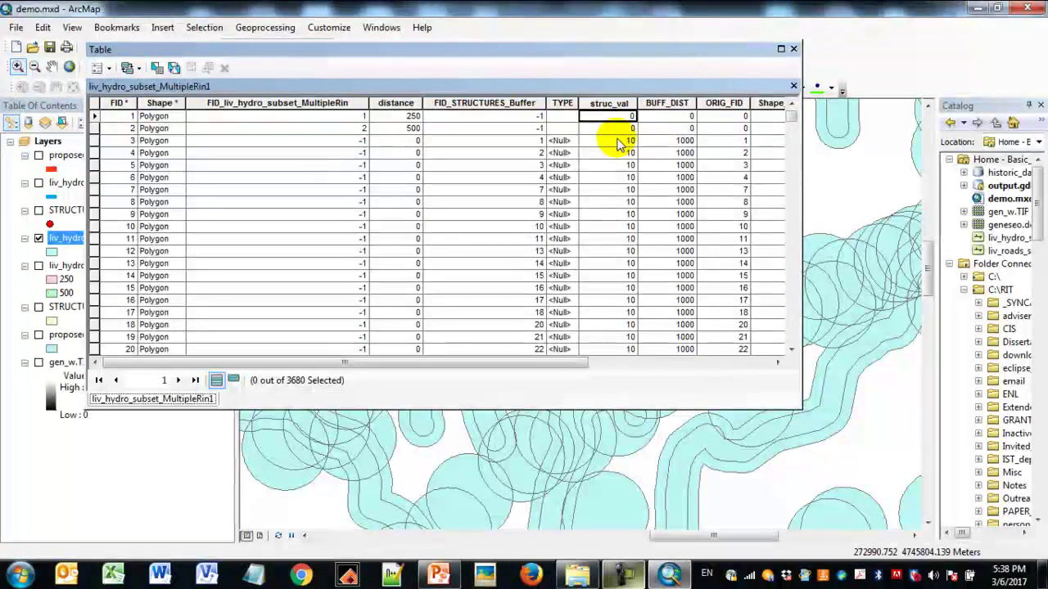
pyautogui.click(618, 142)
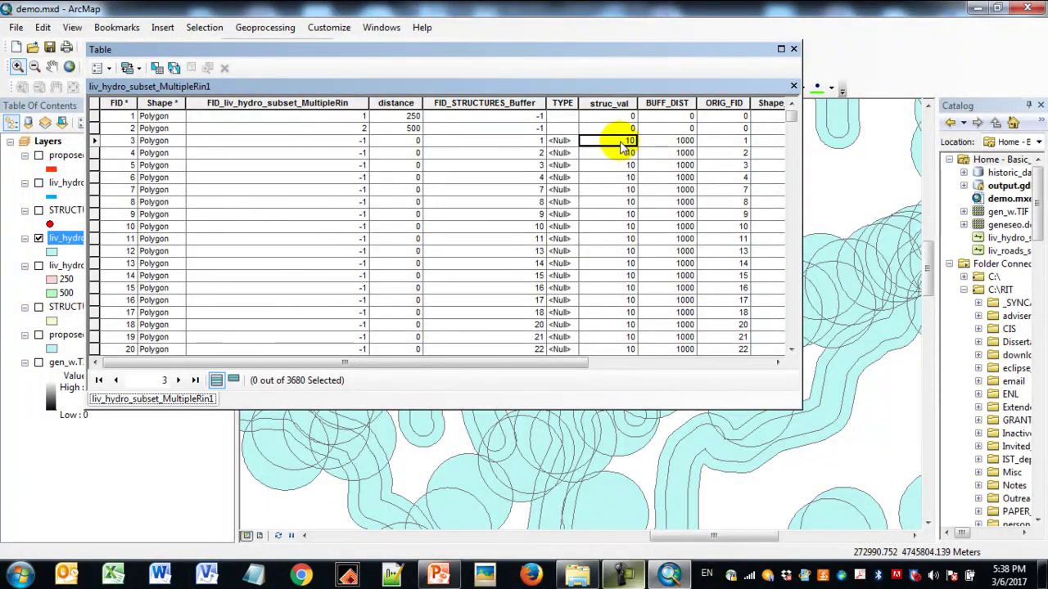
pyautogui.click(393, 141)
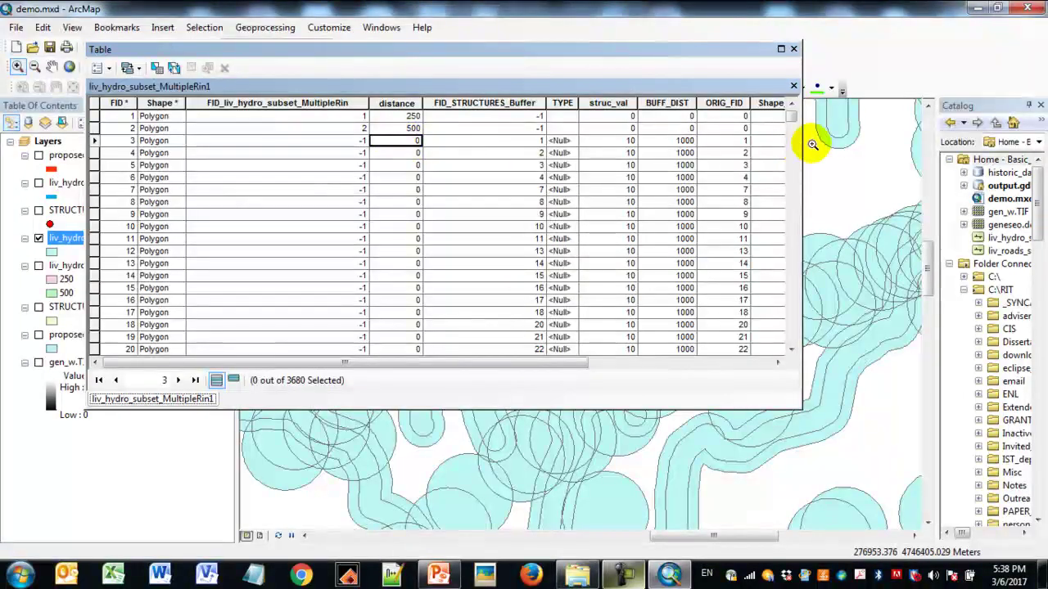
# - Browse the distance and struc_val columns across the records, then dock and enlarge the table
pyautogui.moveTo(801, 144); pyautogui.dragTo(956, 145)
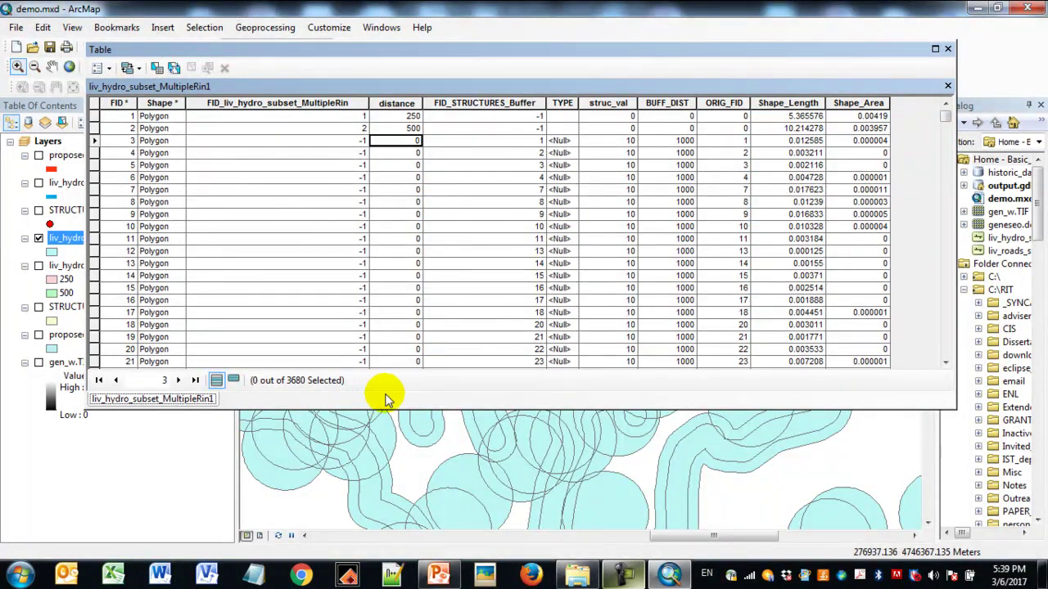
pyautogui.click(400, 103)
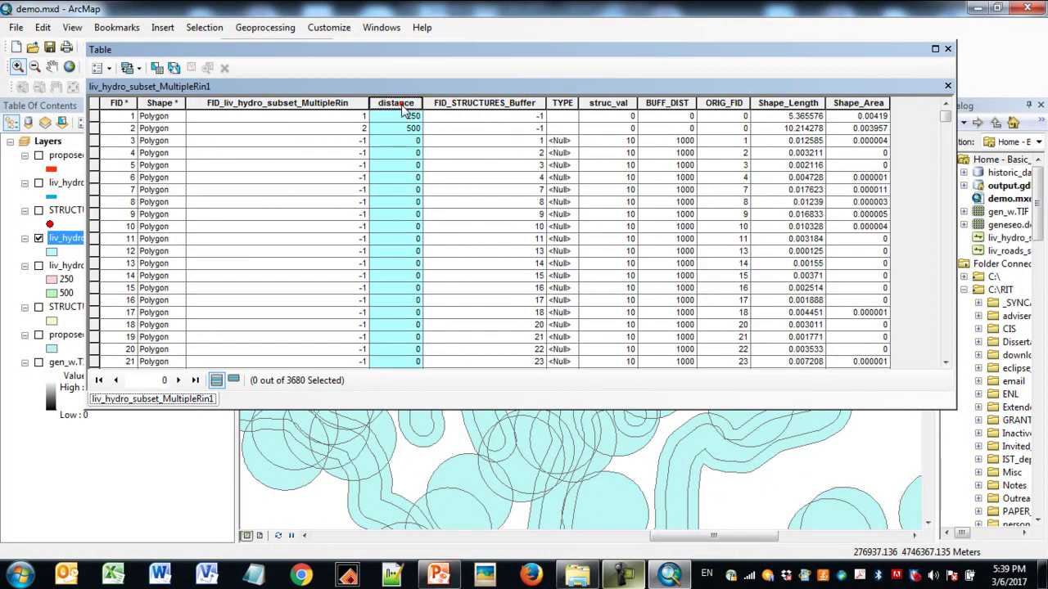
pyautogui.click(618, 103)
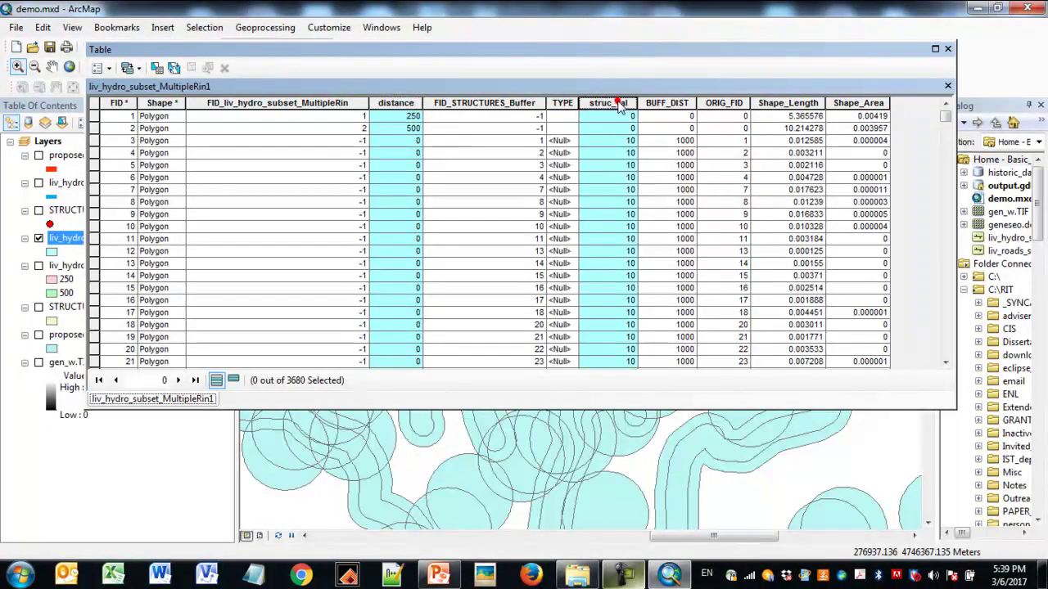
pyautogui.scroll(-14, 542, 187)
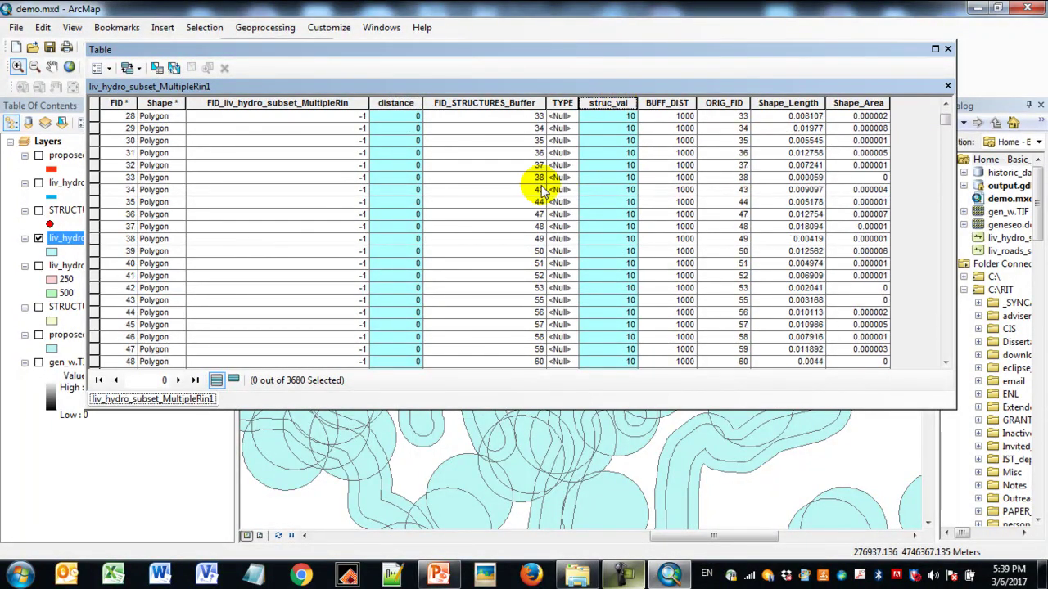
pyautogui.scroll(-20, 542, 190)
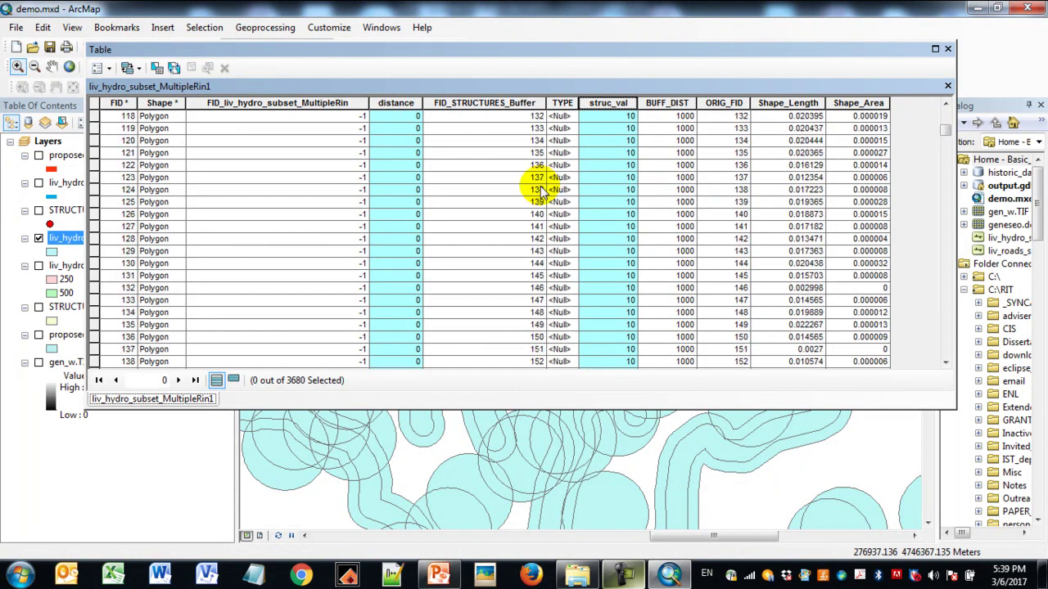
pyautogui.scroll(-5, 526, 194)
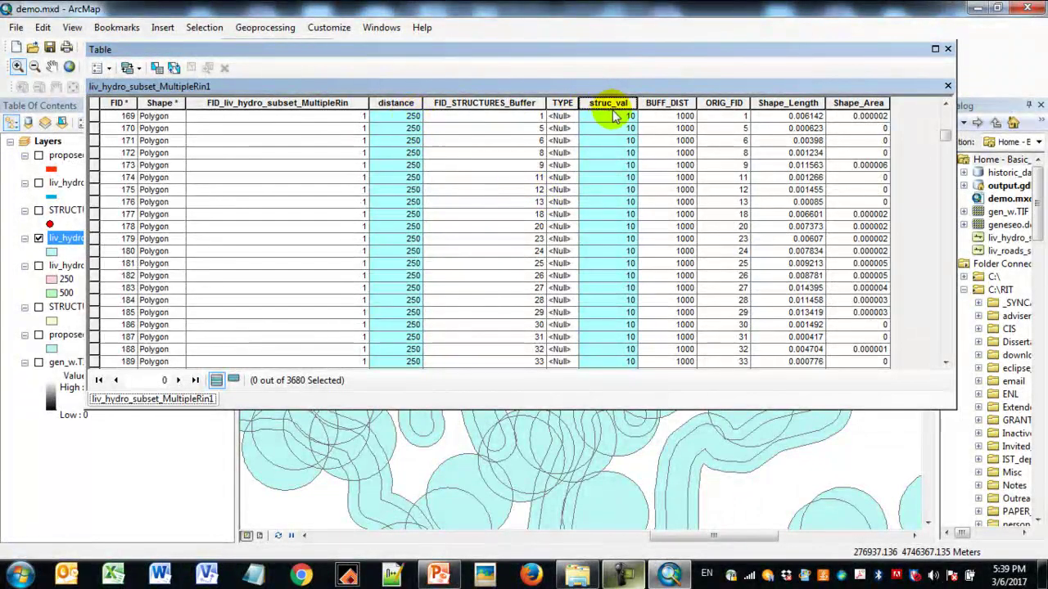
pyautogui.scroll(-5, 458, 282)
pyautogui.moveTo(946, 137)
pyautogui.mouseDown()
pyautogui.moveTo(958, 145)
pyautogui.moveTo(954, 136)
pyautogui.moveTo(950, 164)
pyautogui.moveTo(947, 149)
pyautogui.mouseUp()
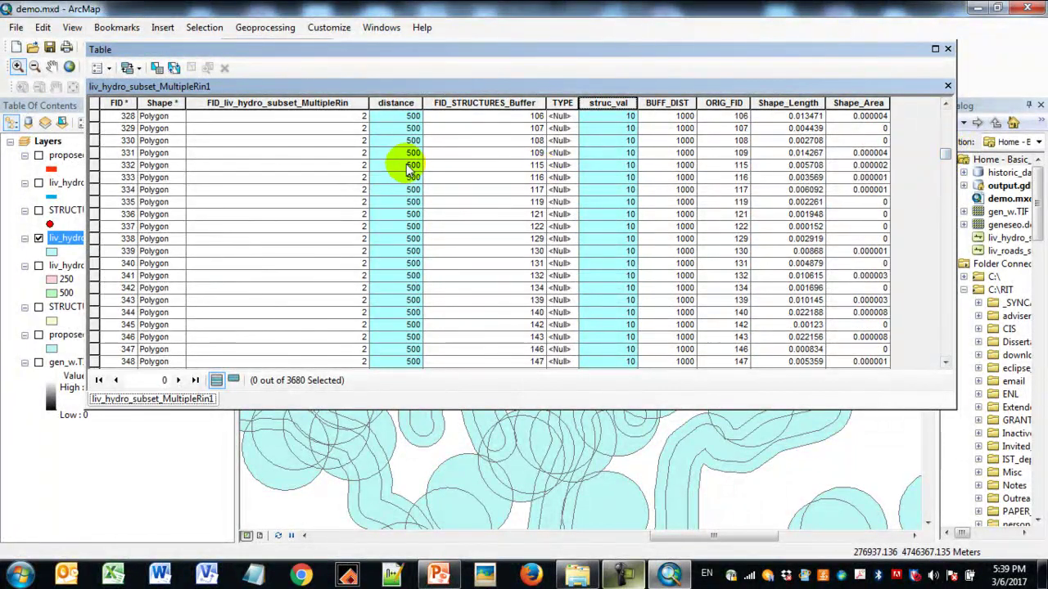
pyautogui.scroll(-9, 590, 296)
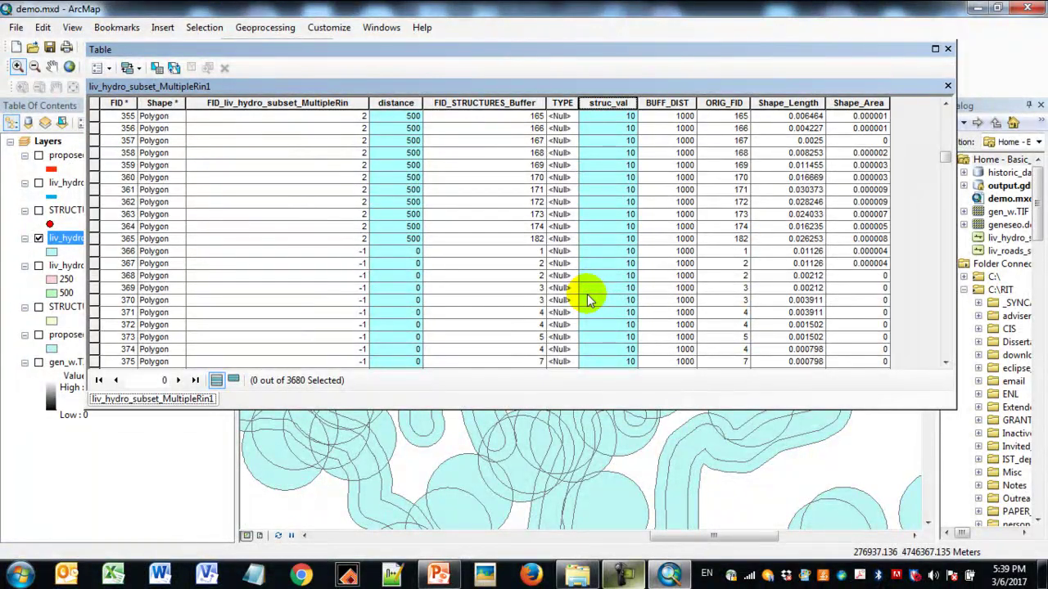
pyautogui.scroll(15, 590, 298)
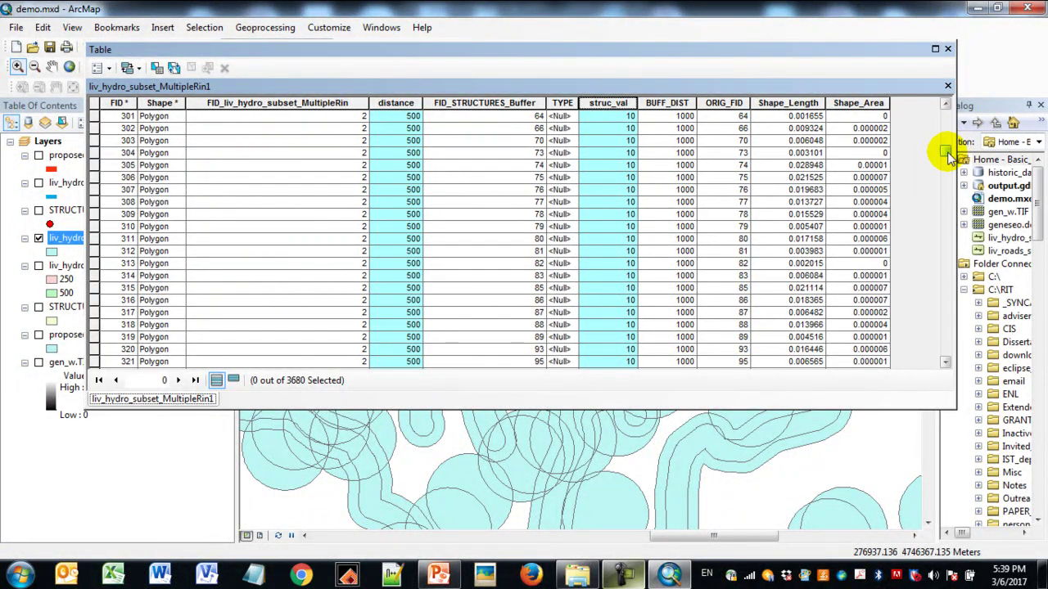
pyautogui.moveTo(946, 149); pyautogui.dragTo(951, 111)
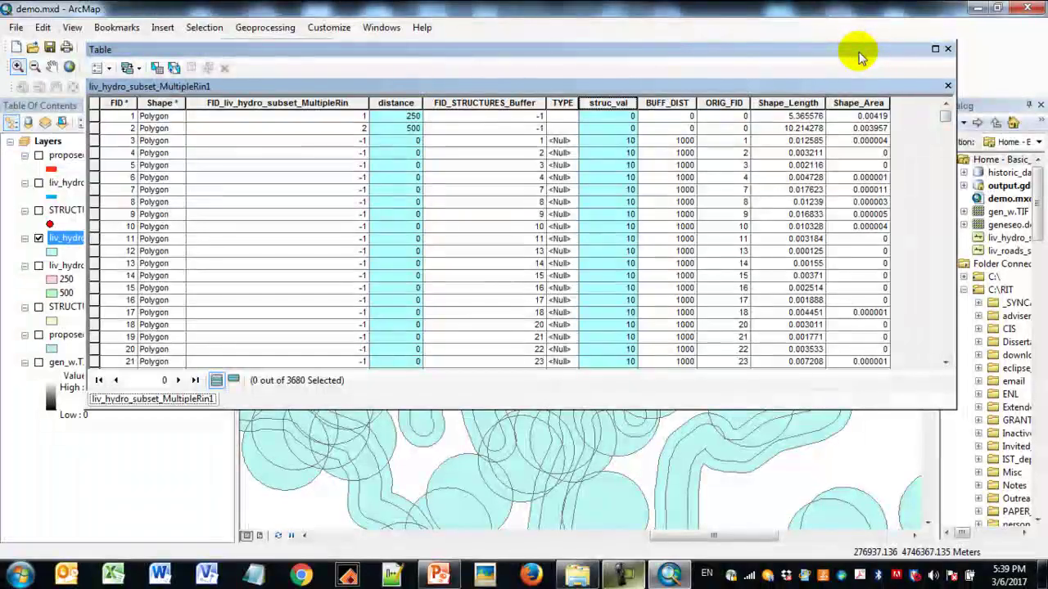
pyautogui.moveTo(858, 51); pyautogui.dragTo(813, 53)
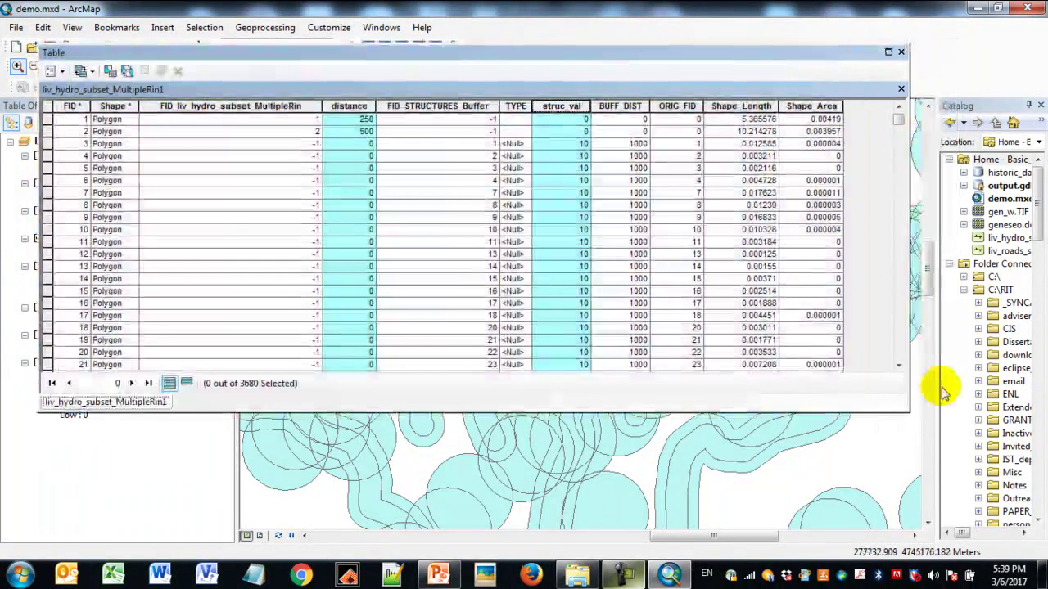
pyautogui.moveTo(906, 413); pyautogui.dragTo(907, 446)
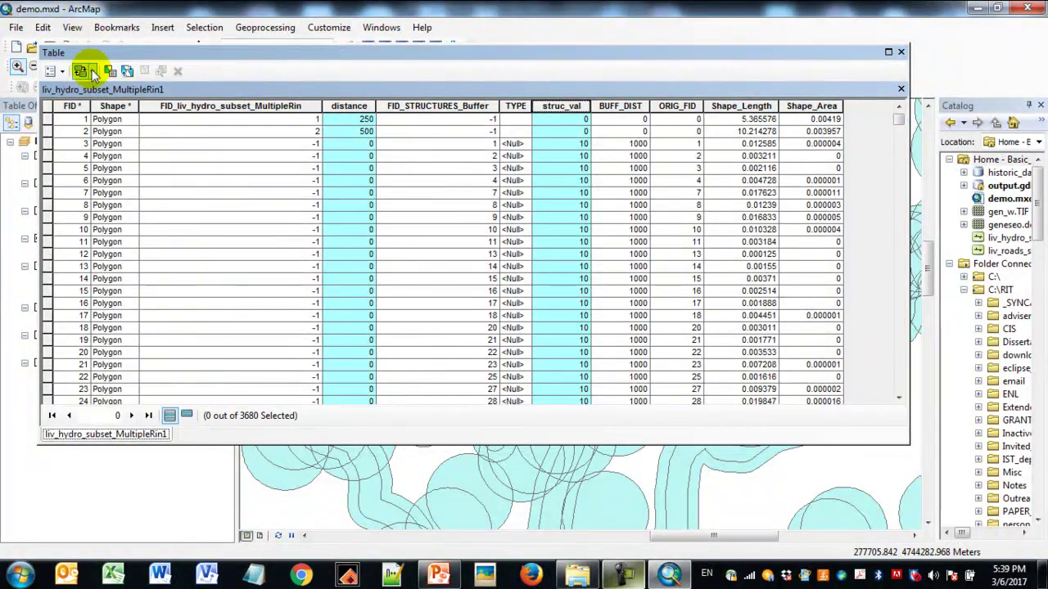
# - Add a Short Integer field named score to the union layer's table
pyautogui.click(62, 72)
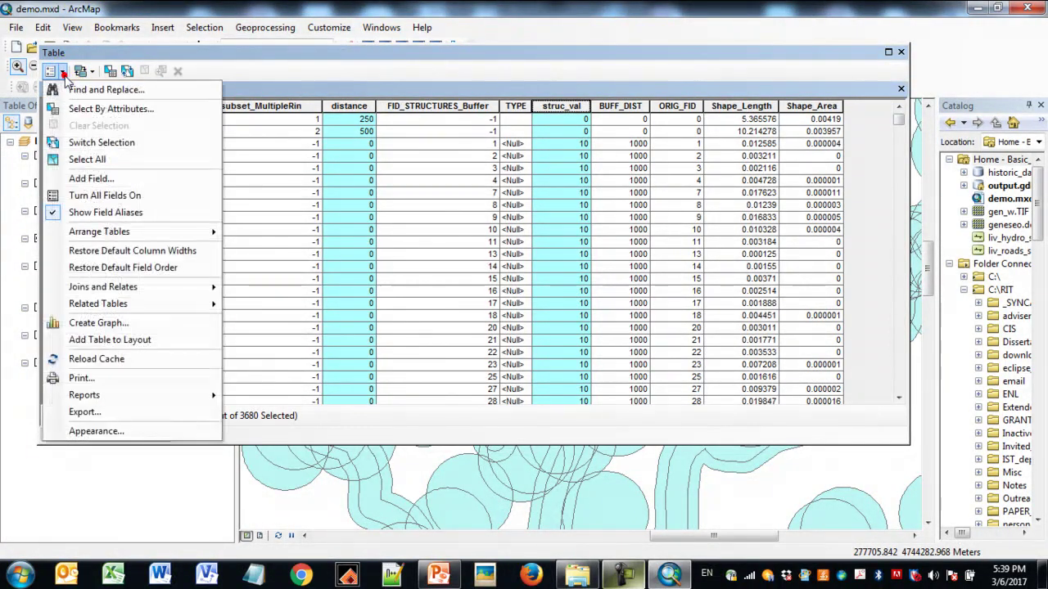
pyautogui.click(90, 179)
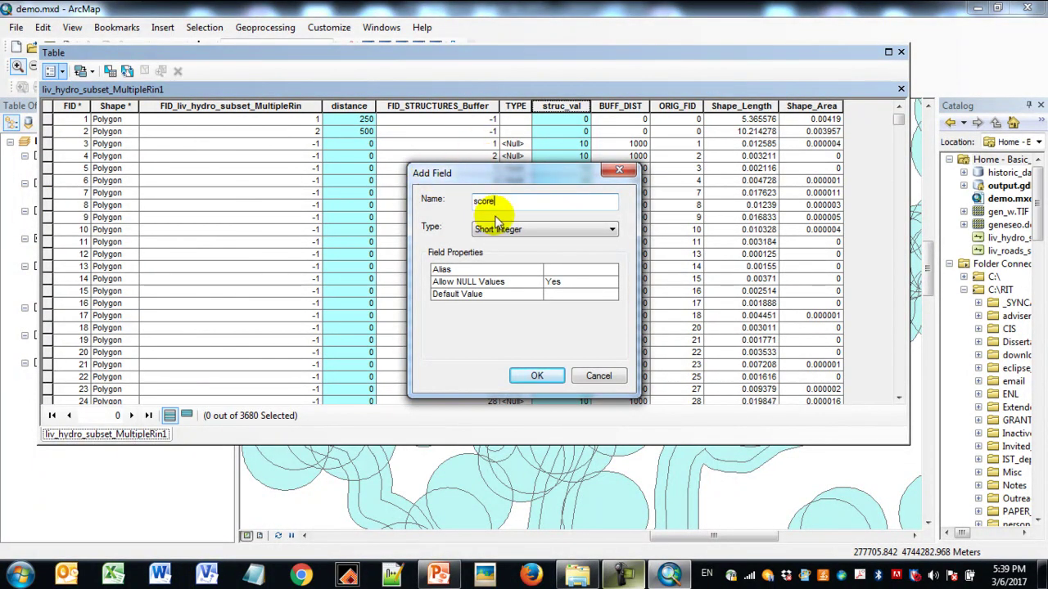
pyautogui.click(536, 375)
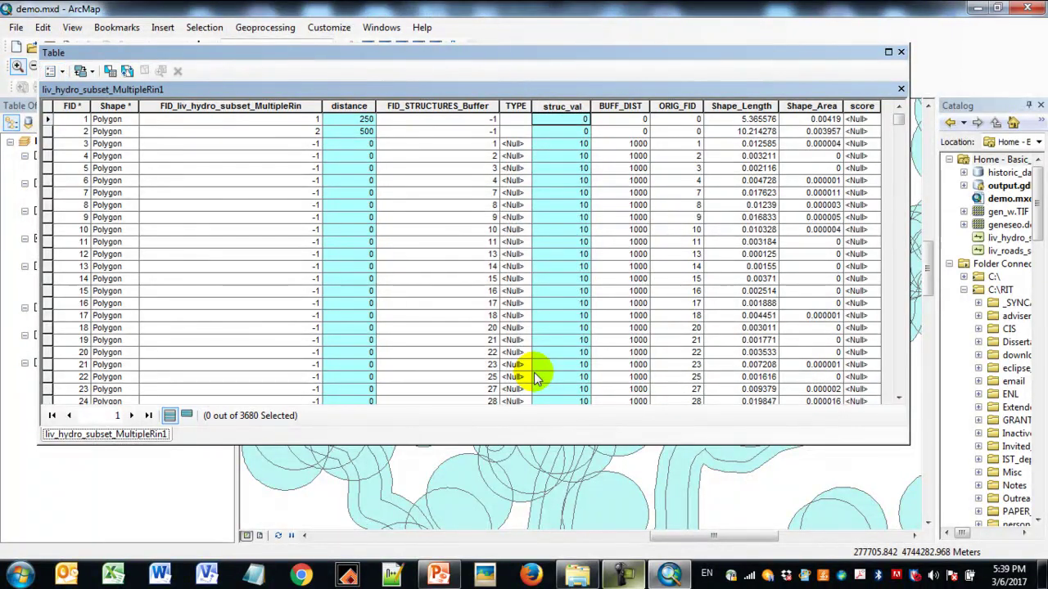
pyautogui.moveTo(909, 335); pyautogui.dragTo(986, 336)
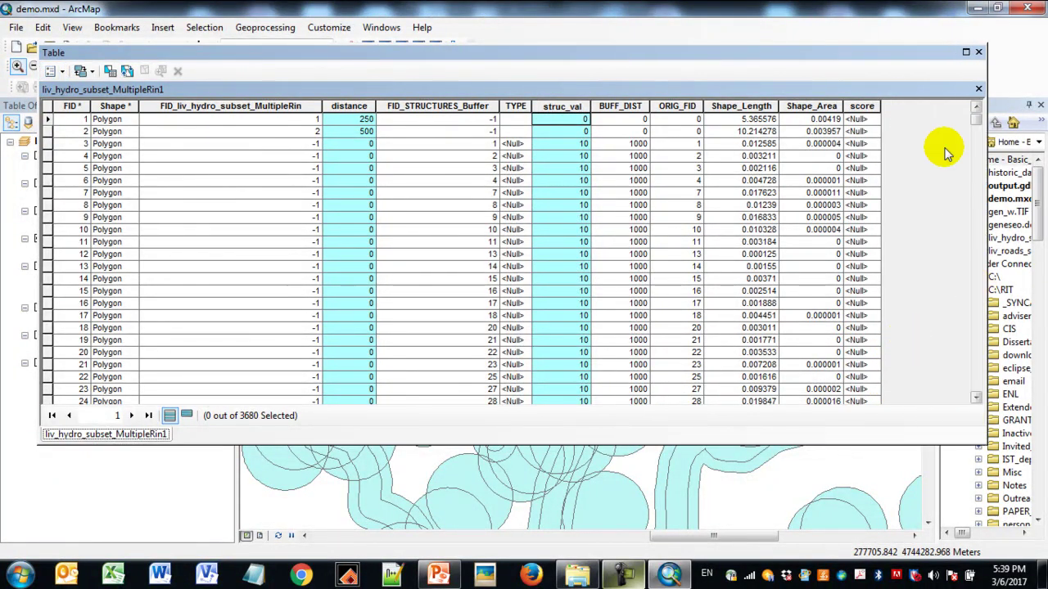
pyautogui.click(863, 107)
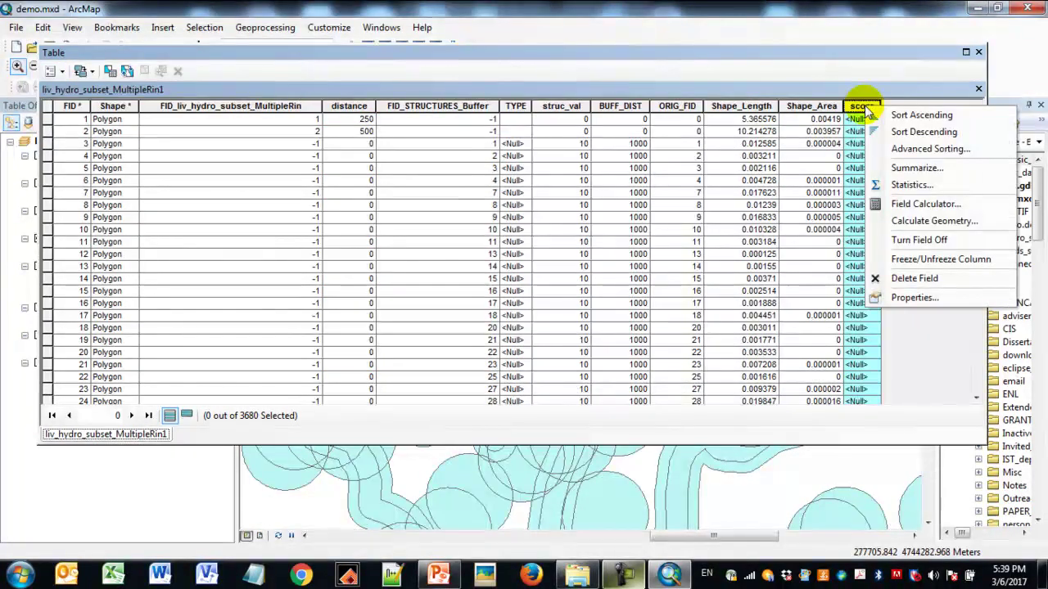
# - Calculate the score field as distance * struc_val for all records, then close the table
pyautogui.click(925, 204)
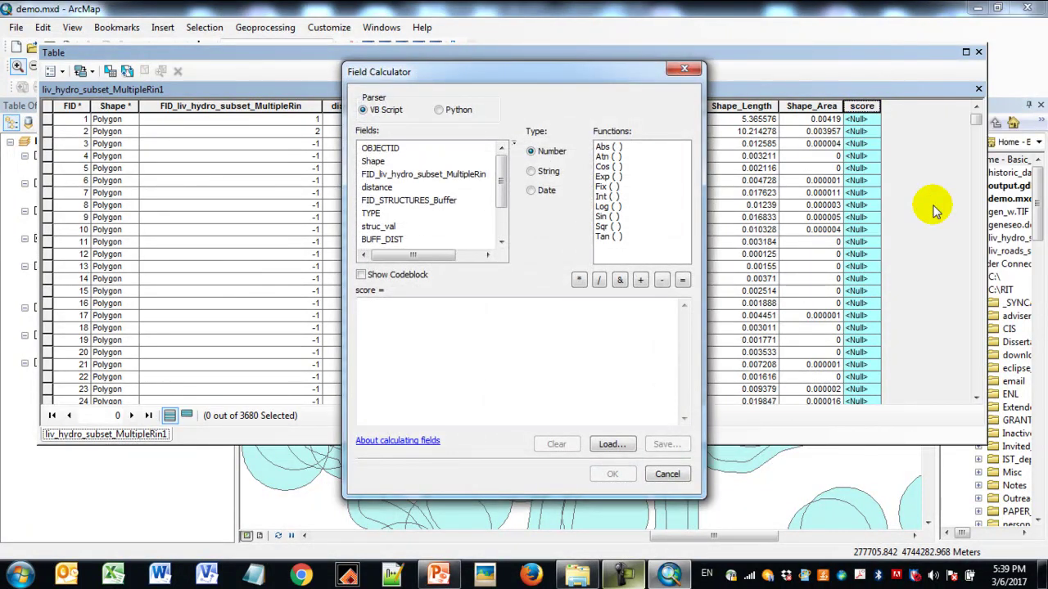
pyautogui.moveTo(545, 75); pyautogui.dragTo(737, 68)
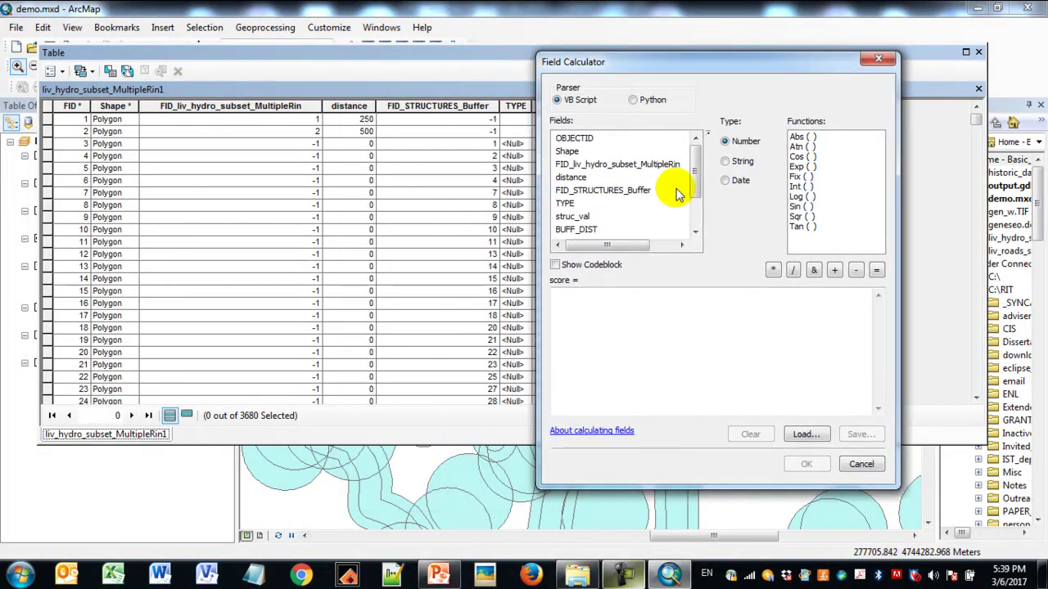
pyautogui.doubleClick(580, 179)
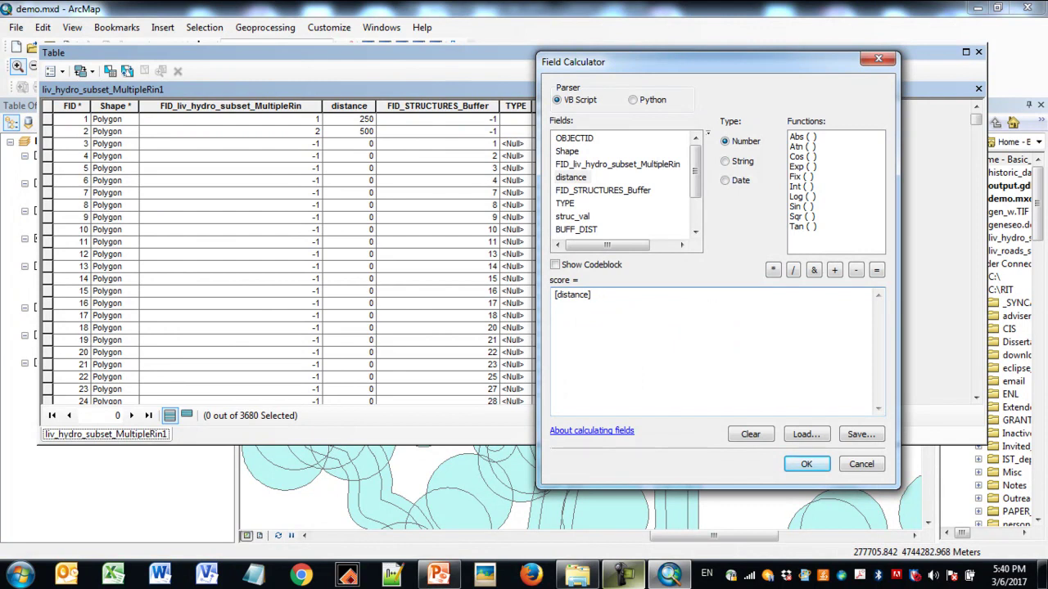
pyautogui.click(772, 271)
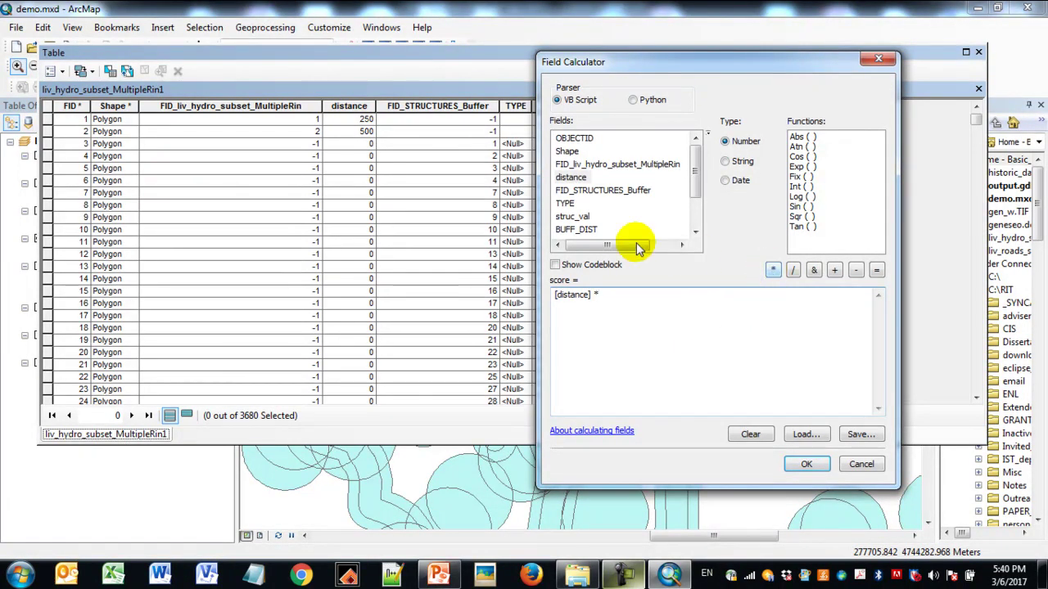
pyautogui.click(584, 217)
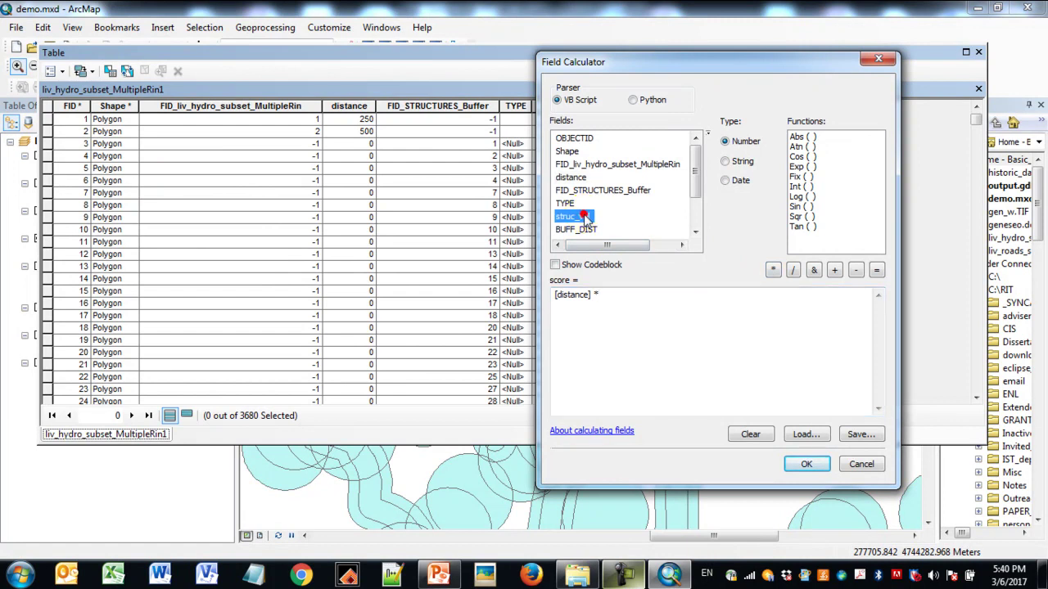
pyautogui.doubleClick(584, 217)
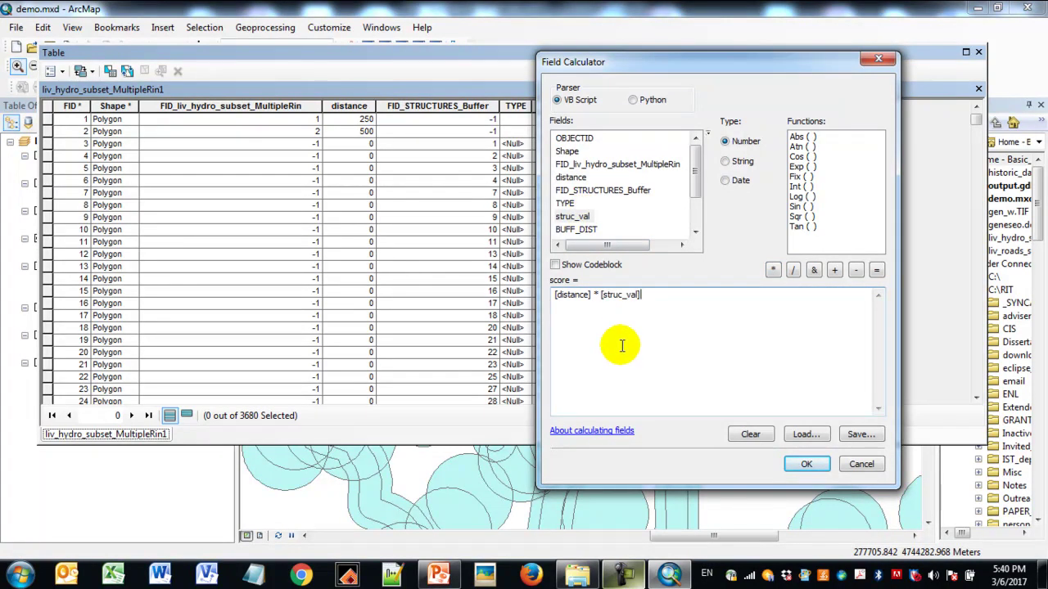
pyautogui.moveTo(709, 64); pyautogui.dragTo(321, 59)
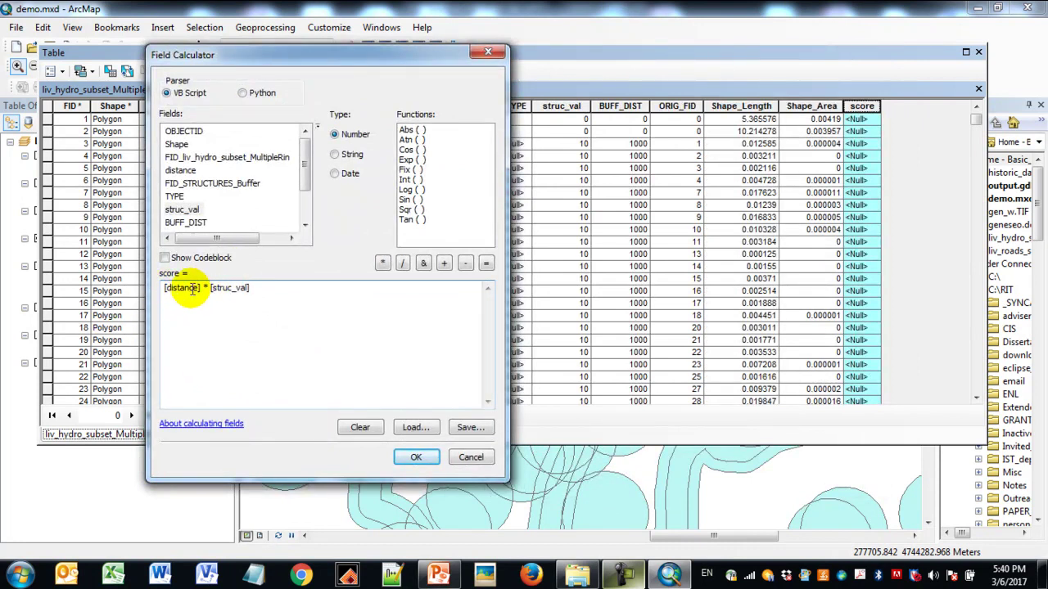
pyautogui.click(417, 457)
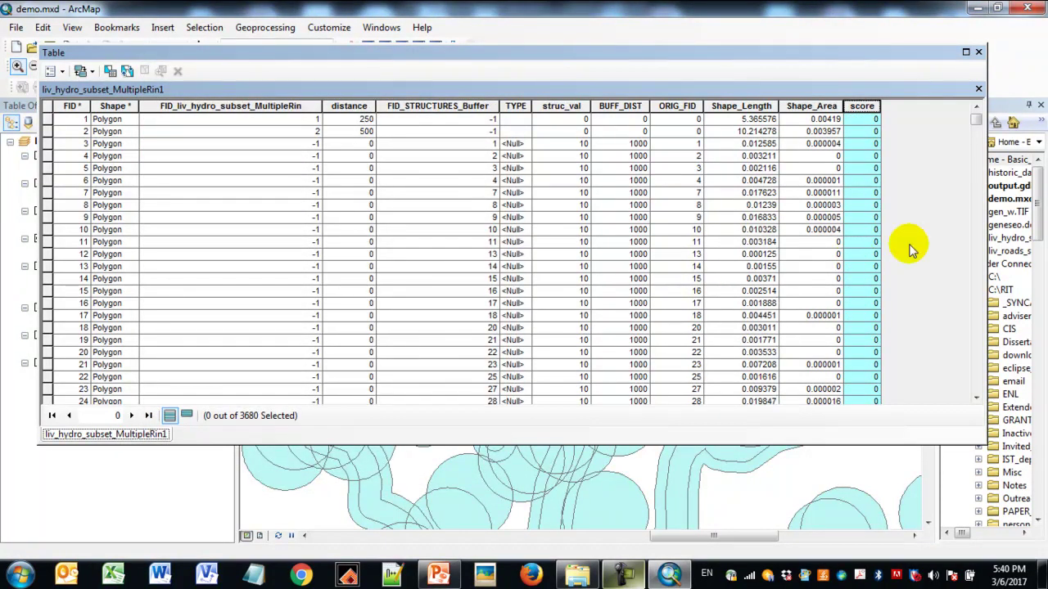
pyautogui.moveTo(976, 129); pyautogui.dragTo(985, 392)
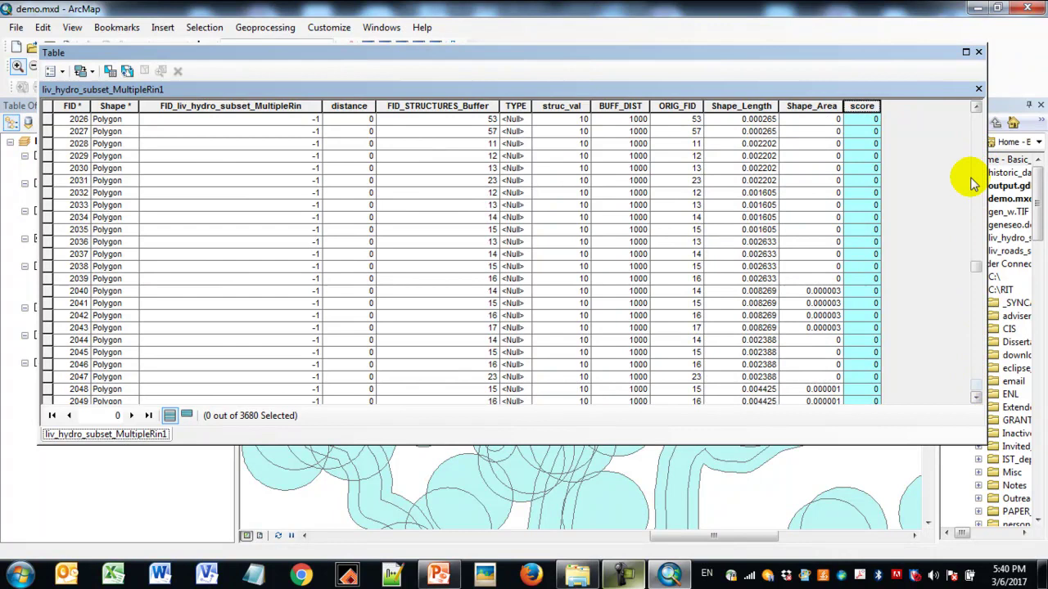
pyautogui.click(978, 52)
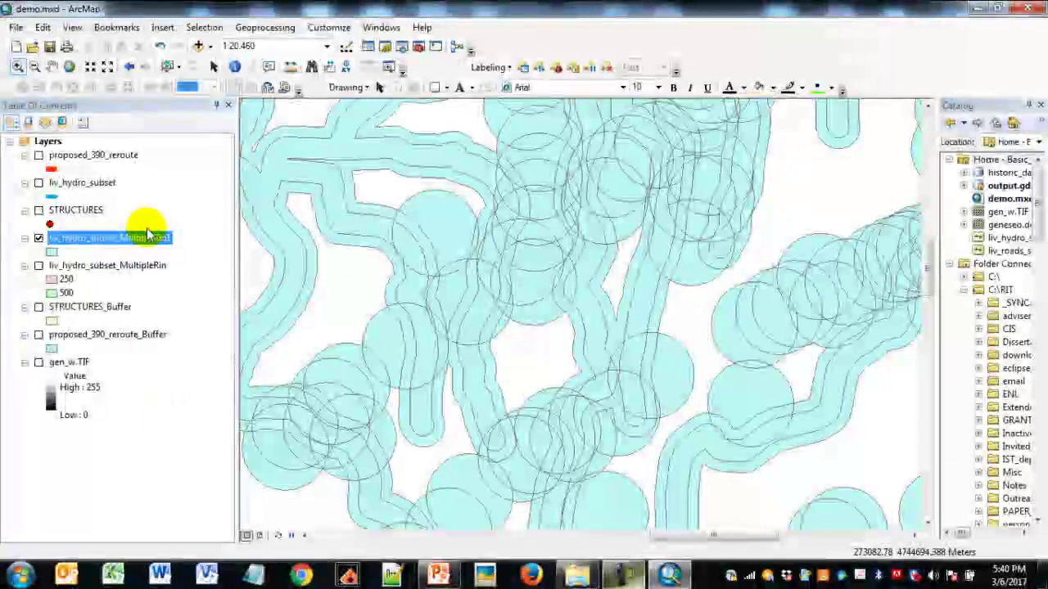
# - Symbolize MultipleRin1 by unique score values (0, 2500, 5000) without the other-values class
pyautogui.rightClick(122, 243)
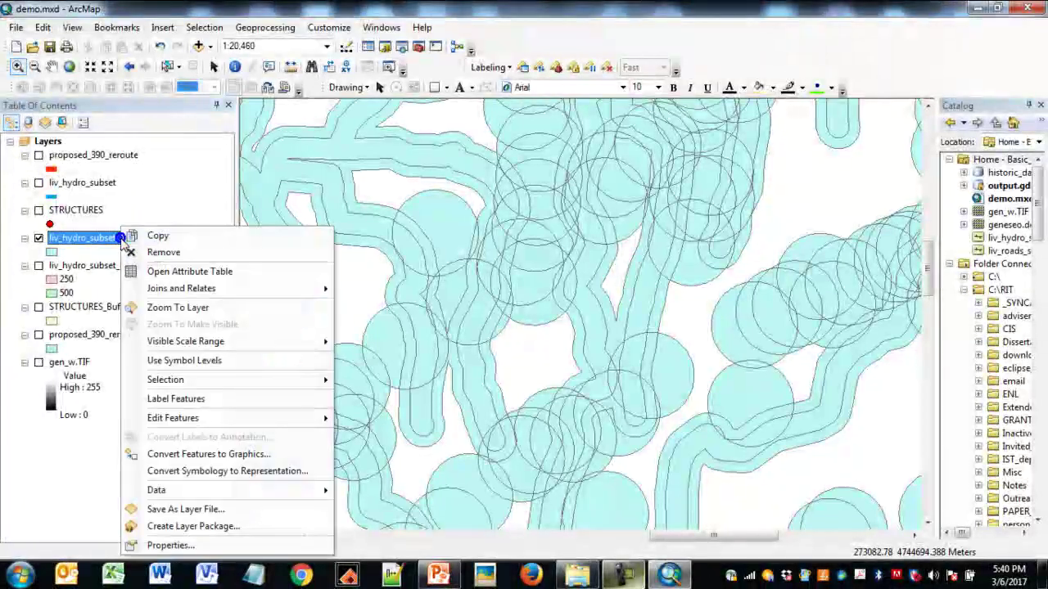
pyautogui.click(156, 540)
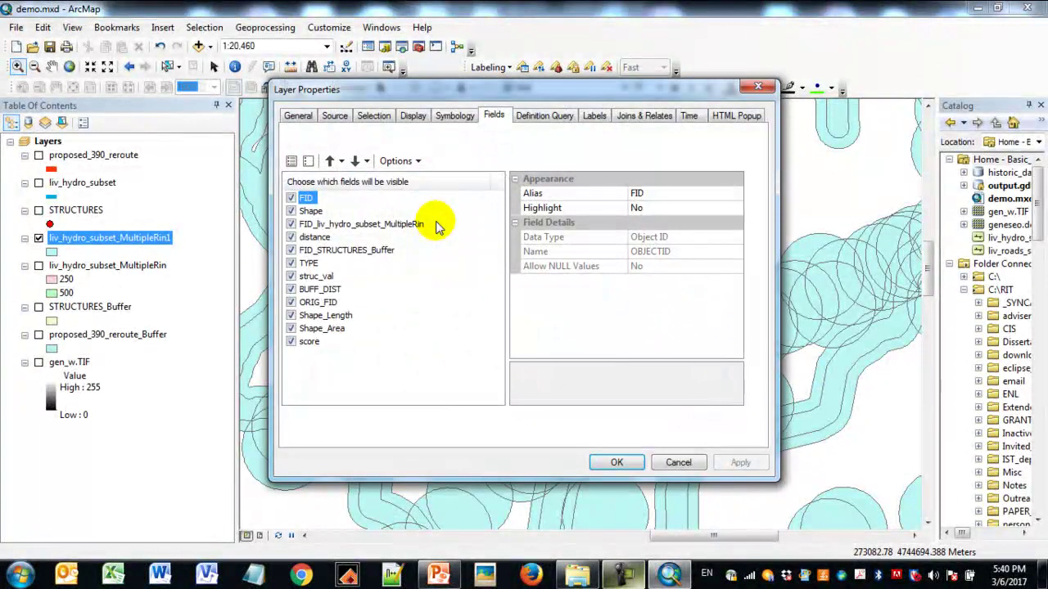
pyautogui.click(461, 117)
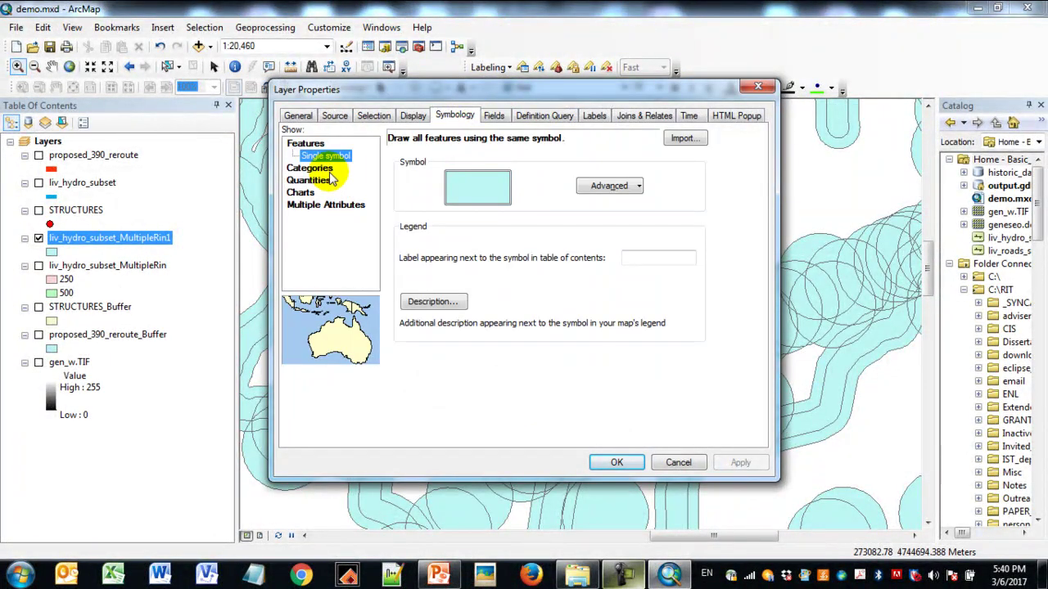
pyautogui.click(322, 169)
pyautogui.click(530, 170)
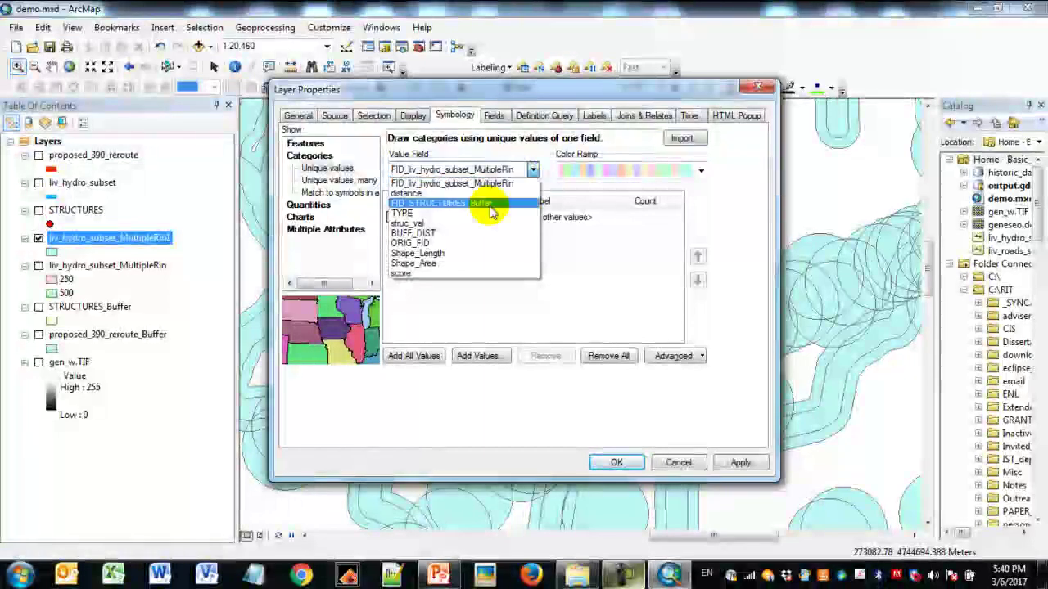
pyautogui.click(440, 272)
pyautogui.click(420, 357)
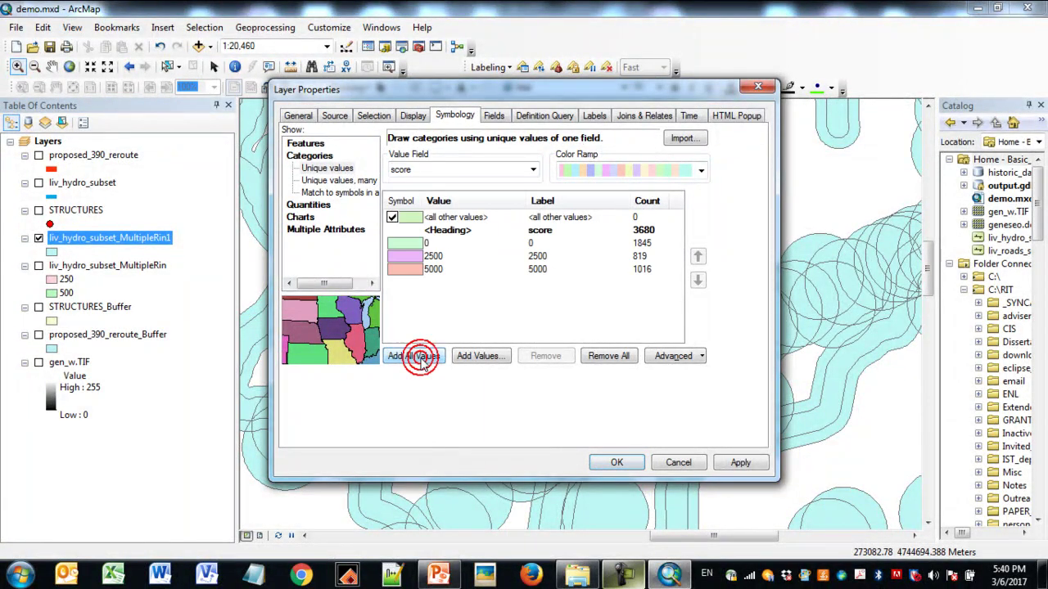
pyautogui.click(392, 216)
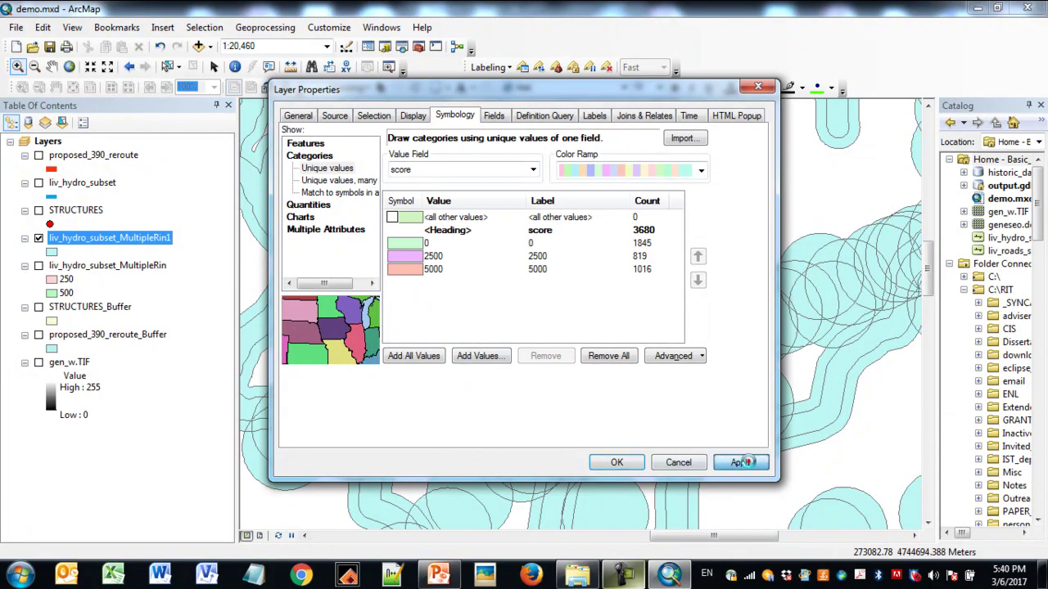
pyautogui.click(739, 463)
pyautogui.click(616, 463)
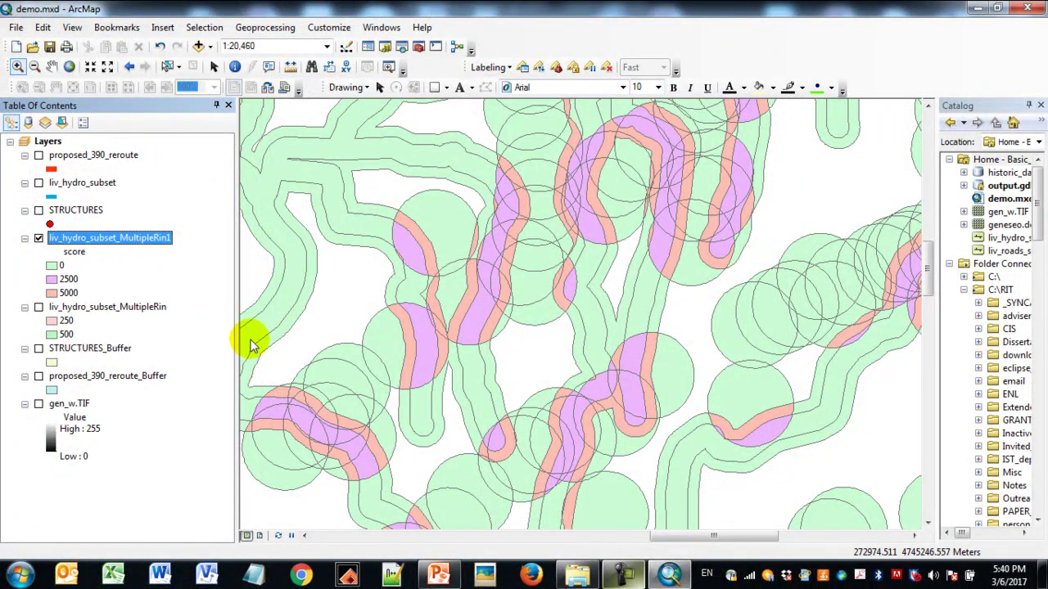
# - Inspect the 0 class symbol in the table of contents, leaving it unchanged
pyautogui.doubleClick(51, 280)
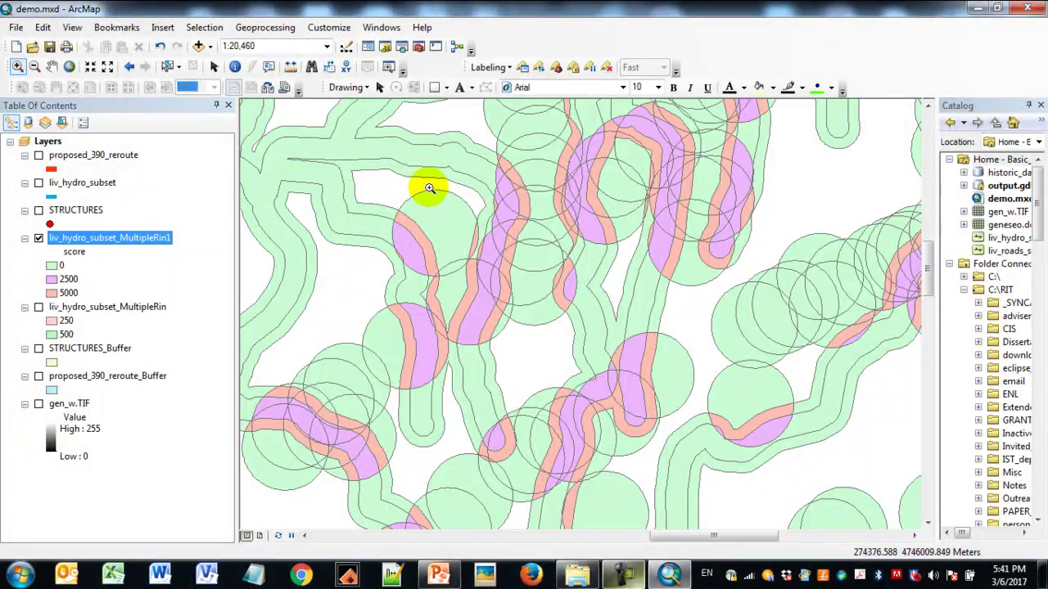
pyautogui.click(18, 66)
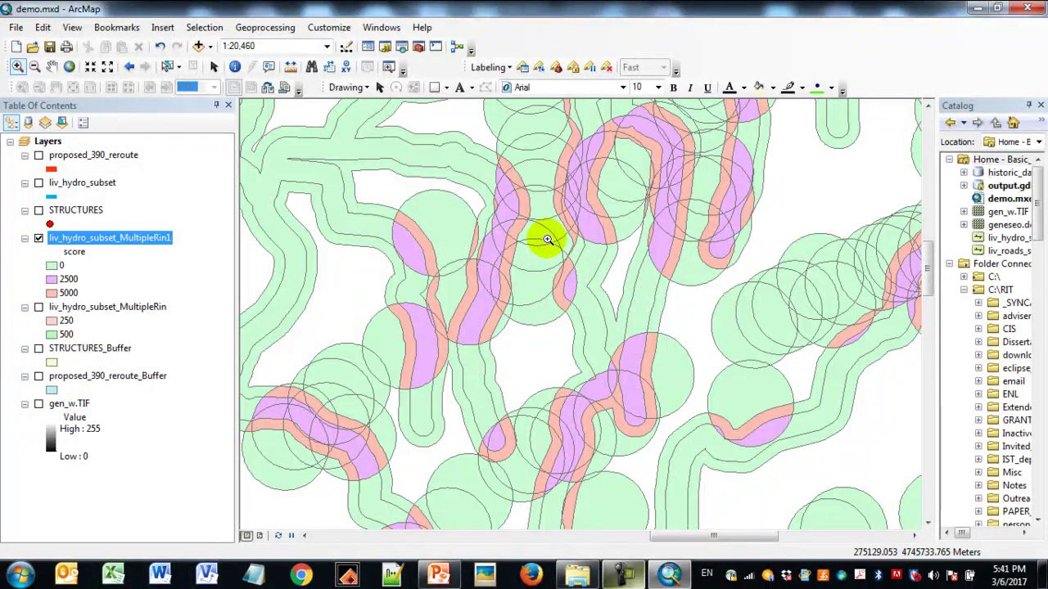
pyautogui.doubleClick(53, 265)
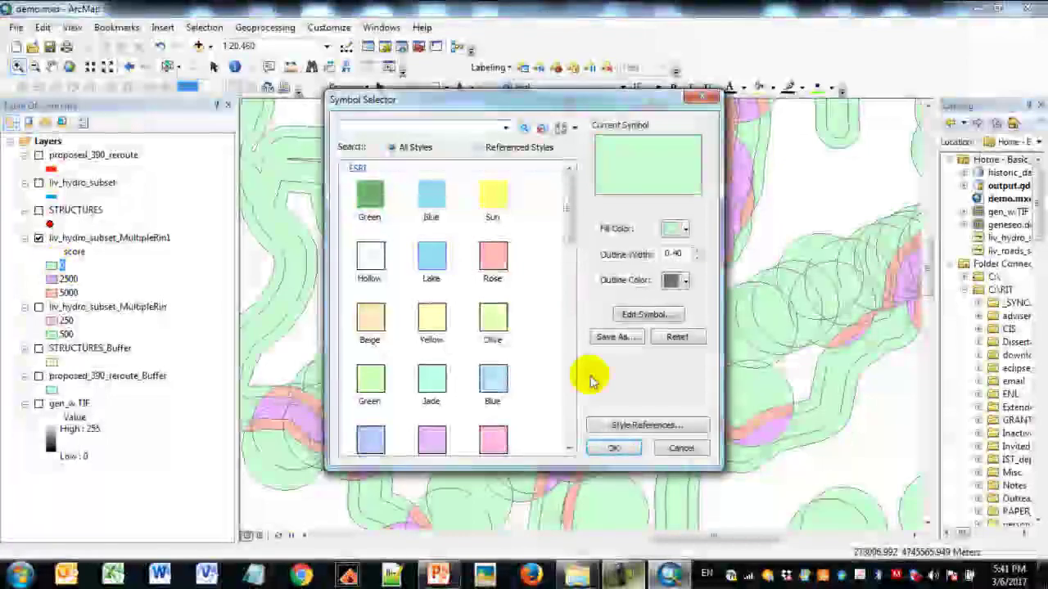
pyautogui.click(678, 509)
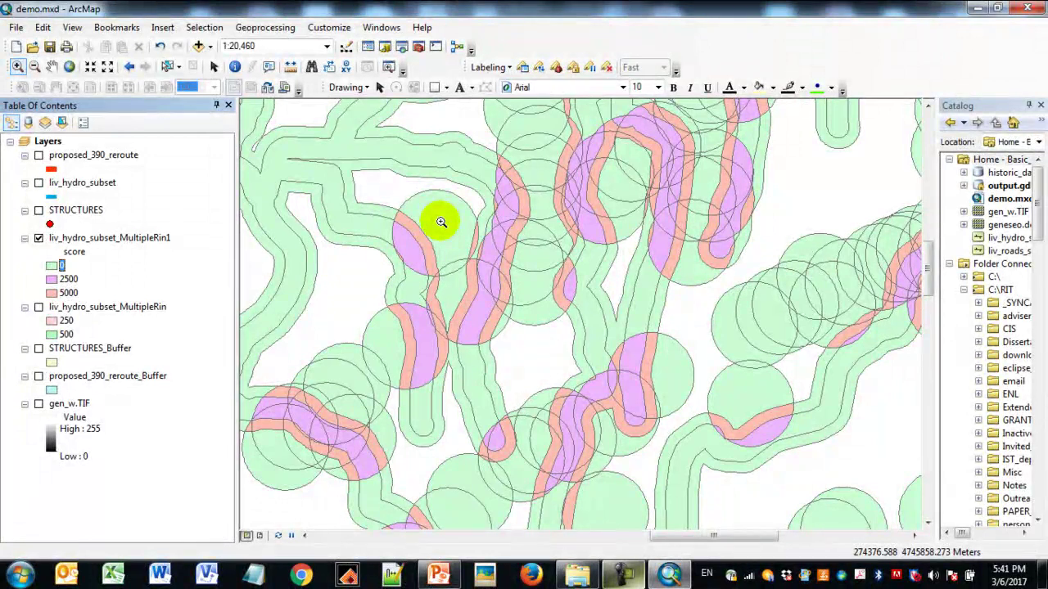
# - Set up Dissolve with input liv_hydro_subset_MultipleRin1 and output named final
pyautogui.click(262, 28)
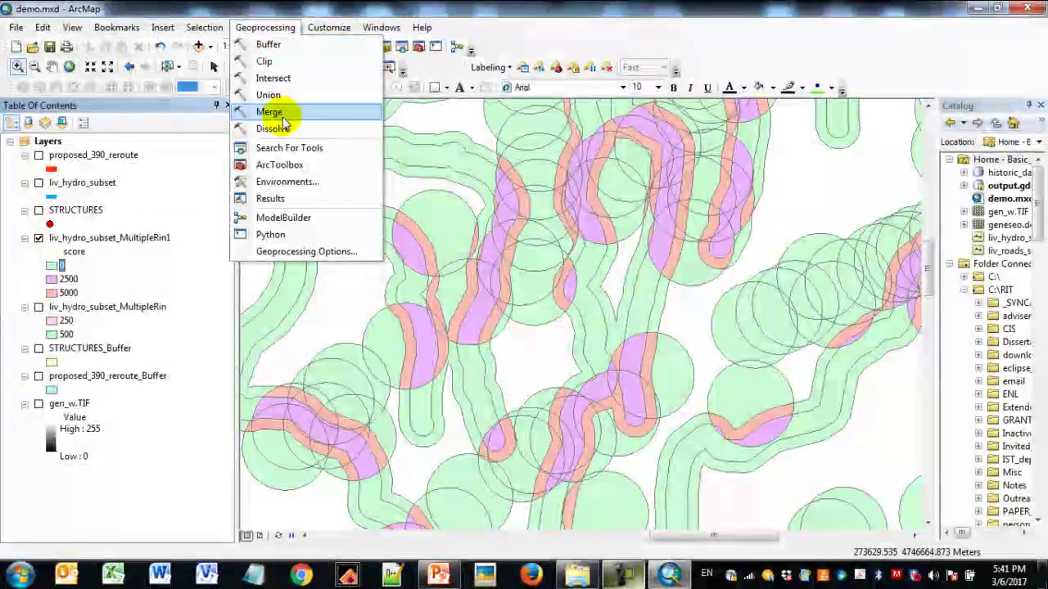
pyautogui.click(274, 129)
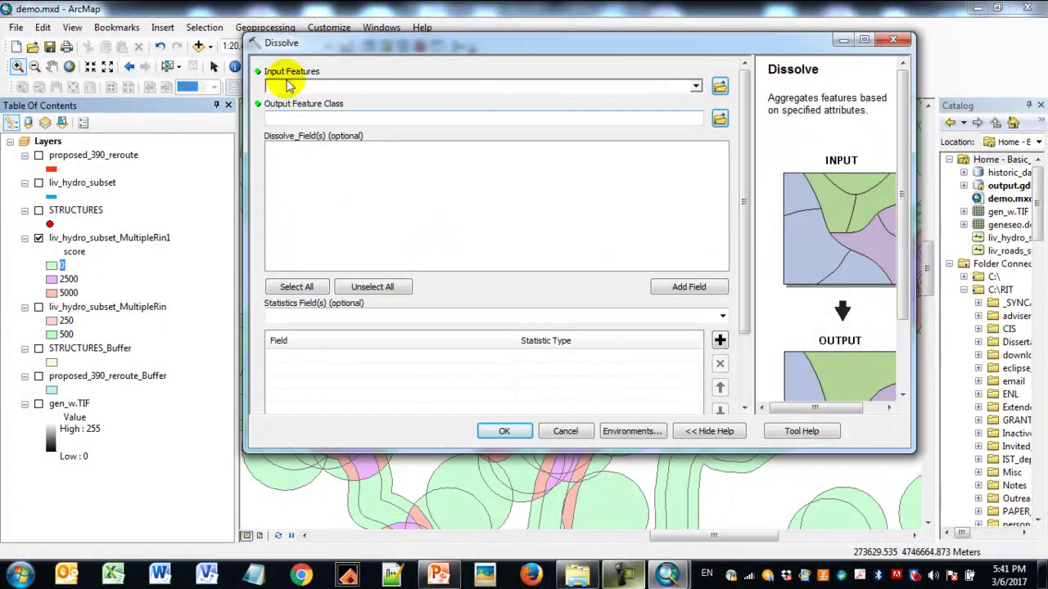
pyautogui.click(696, 86)
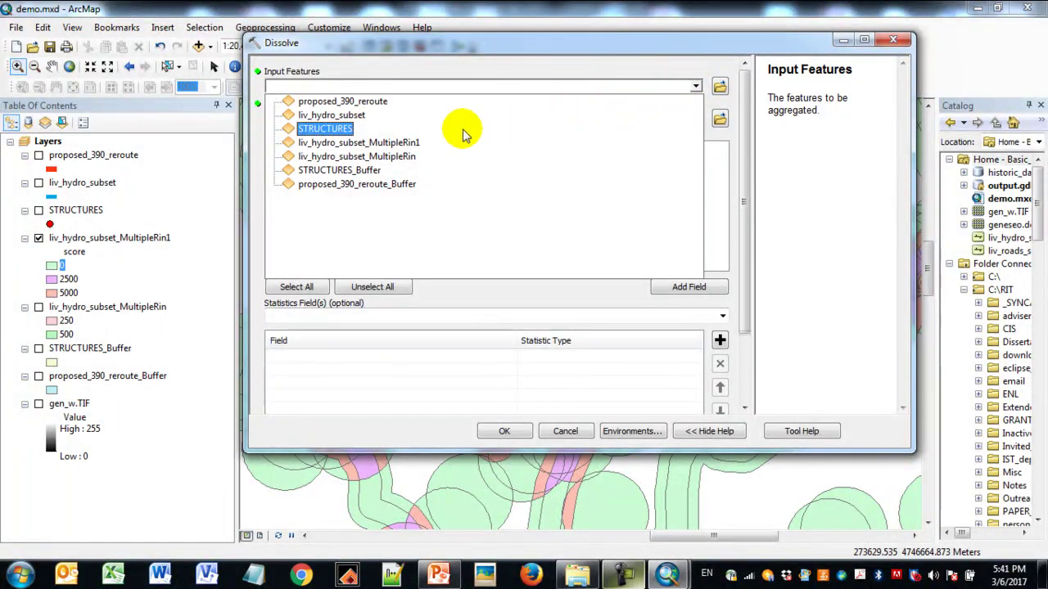
pyautogui.click(418, 145)
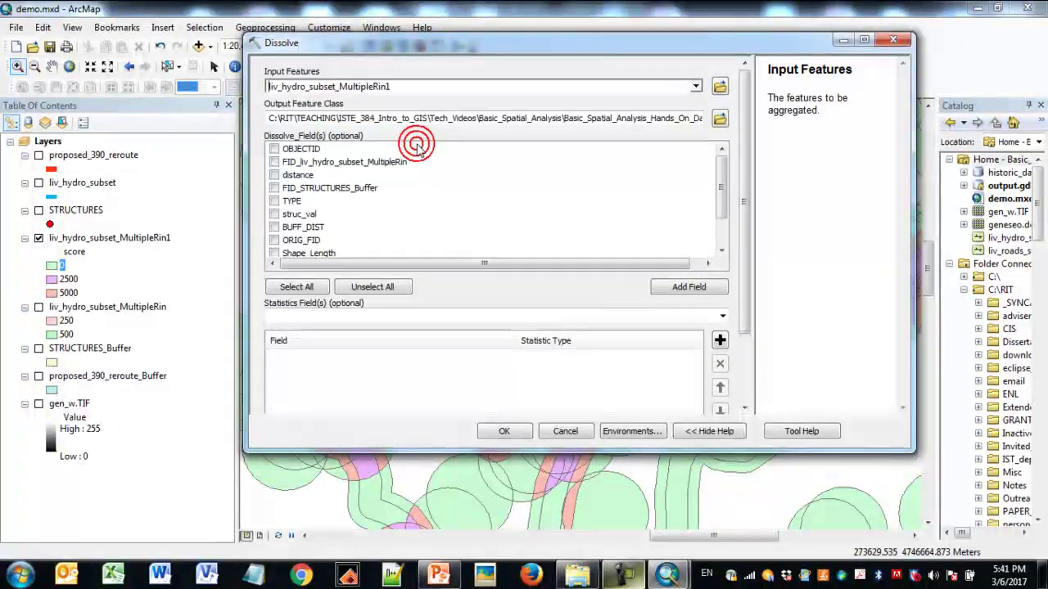
pyautogui.moveTo(606, 118); pyautogui.dragTo(690, 123)
pyautogui.click(655, 119)
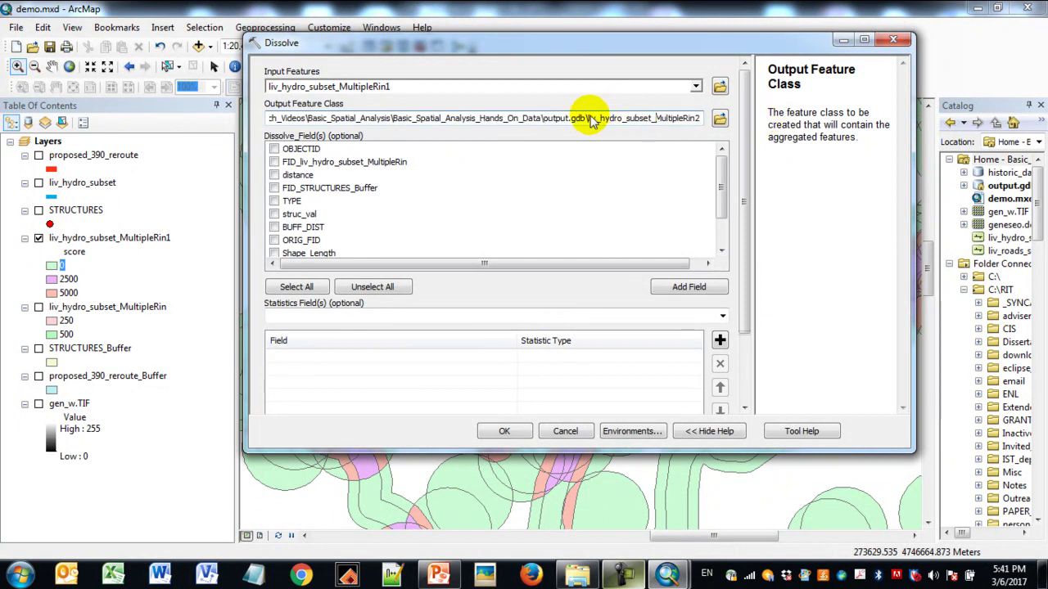
pyautogui.moveTo(589, 120); pyautogui.dragTo(694, 121)
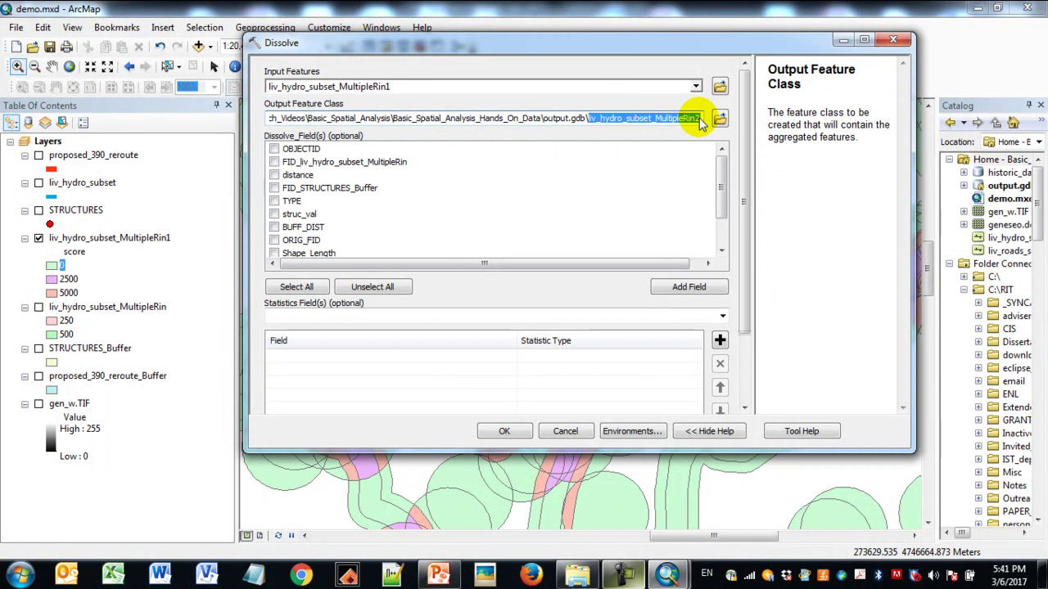
pyautogui.write('final')
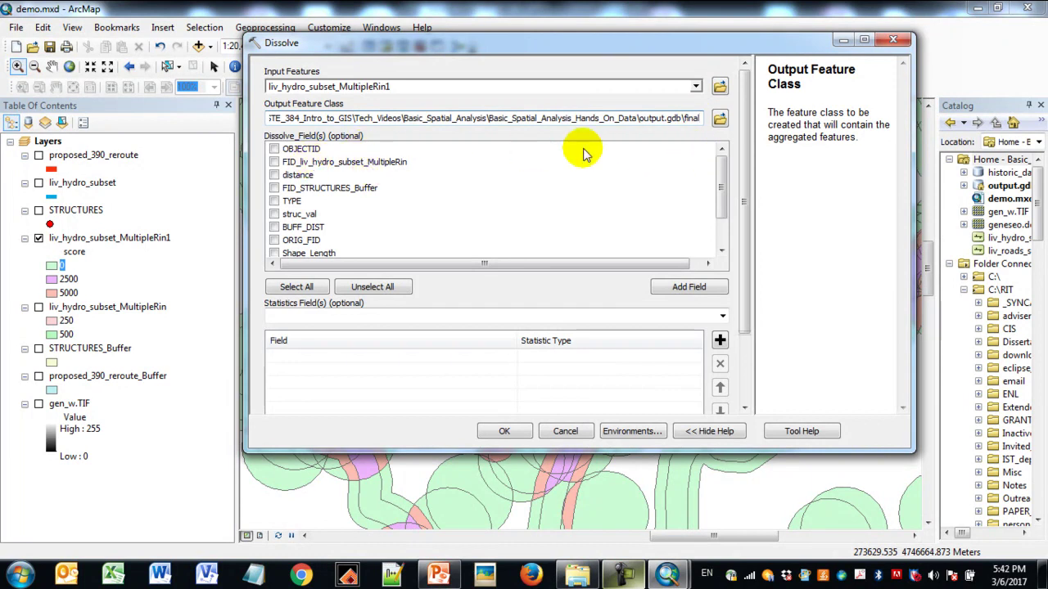
# - Choose score as the dissolve field and run the tool
pyautogui.click(722, 170)
pyautogui.moveTo(722, 170); pyautogui.dragTo(724, 196)
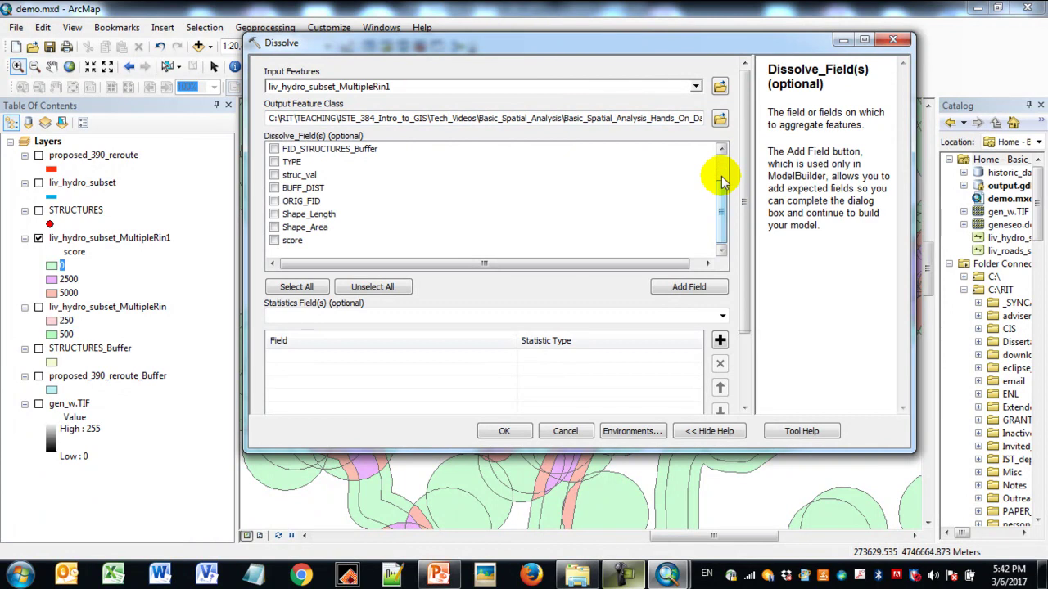
pyautogui.click(275, 241)
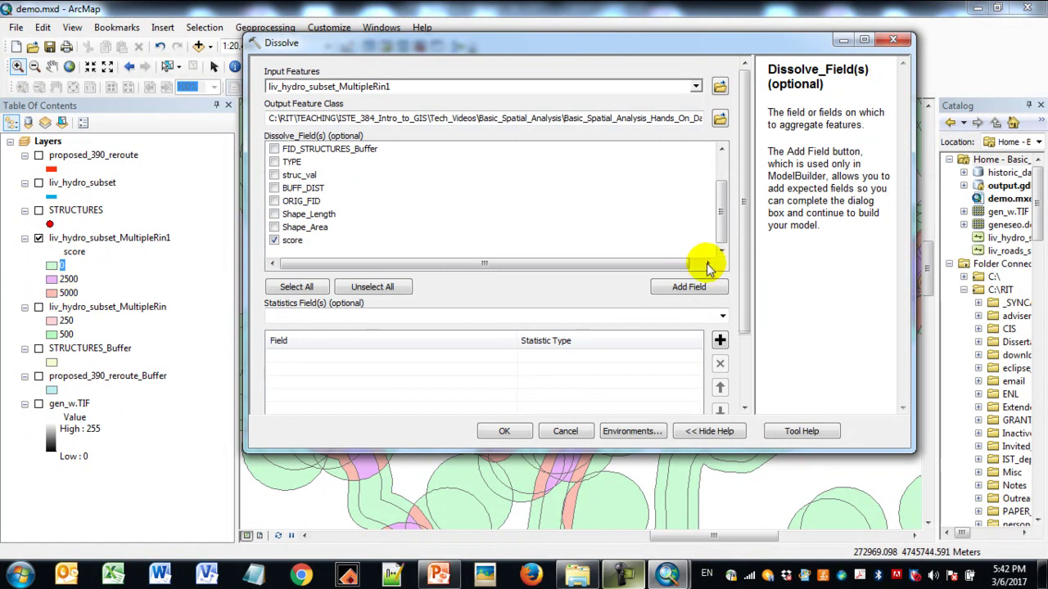
pyautogui.scroll(-2, 745, 212)
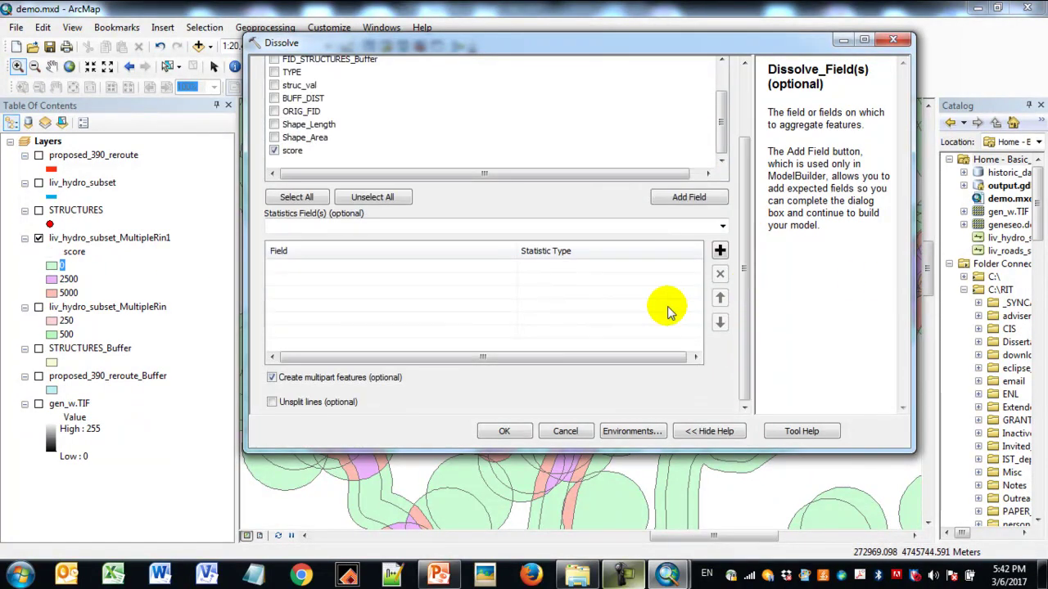
pyautogui.click(505, 432)
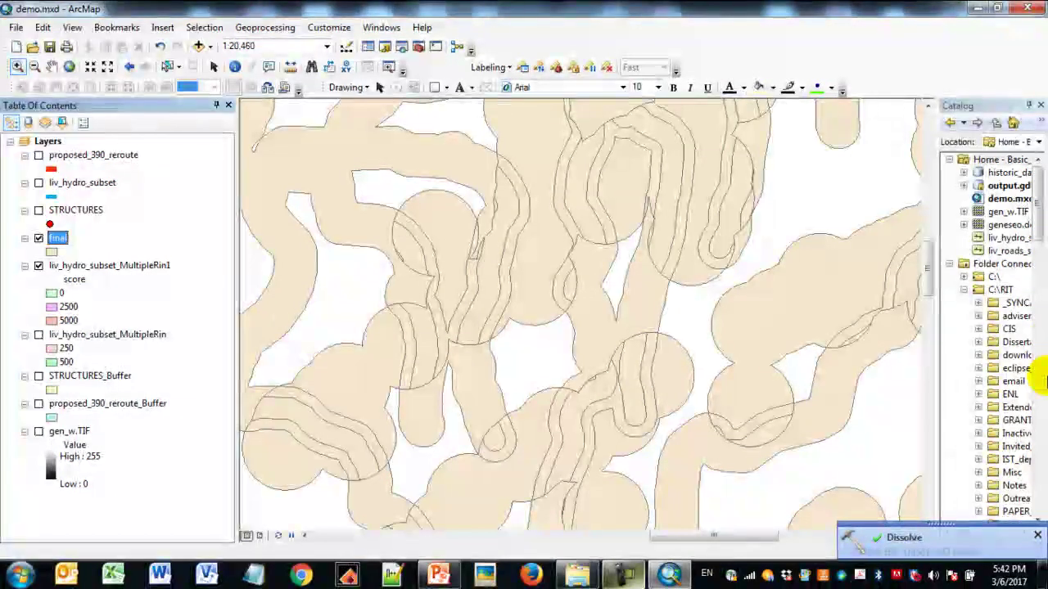
# - Hide the MultipleRin1 buffer layer, keeping final visible
pyautogui.click(39, 238)
pyautogui.click(39, 238)
pyautogui.click(84, 264)
pyautogui.click(38, 266)
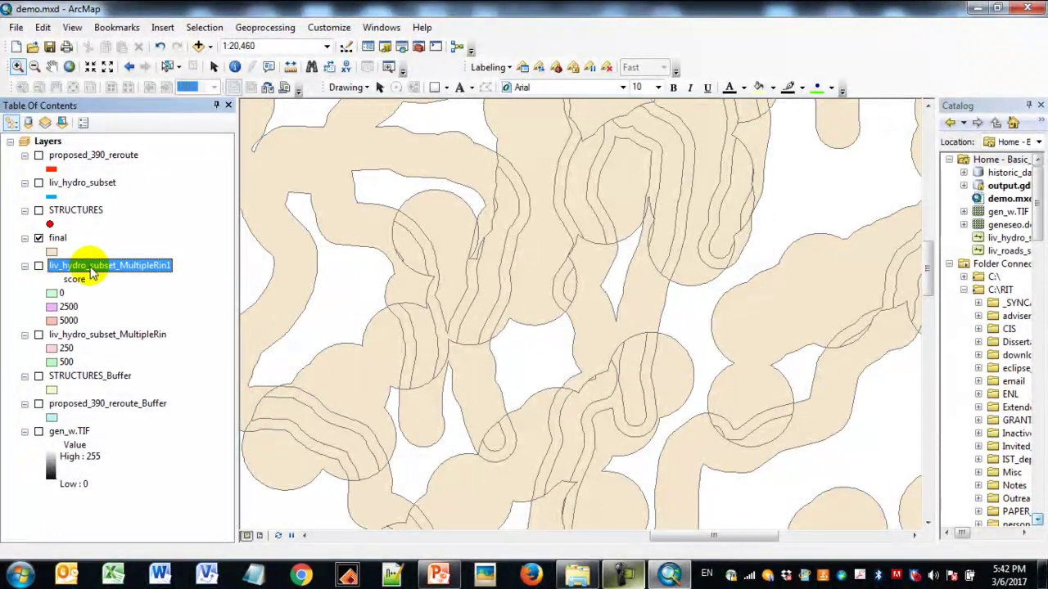
# - Check final's attribute table shows three polygons scored 0, 2500 and 5000
pyautogui.click(62, 238)
pyautogui.rightClick(66, 245)
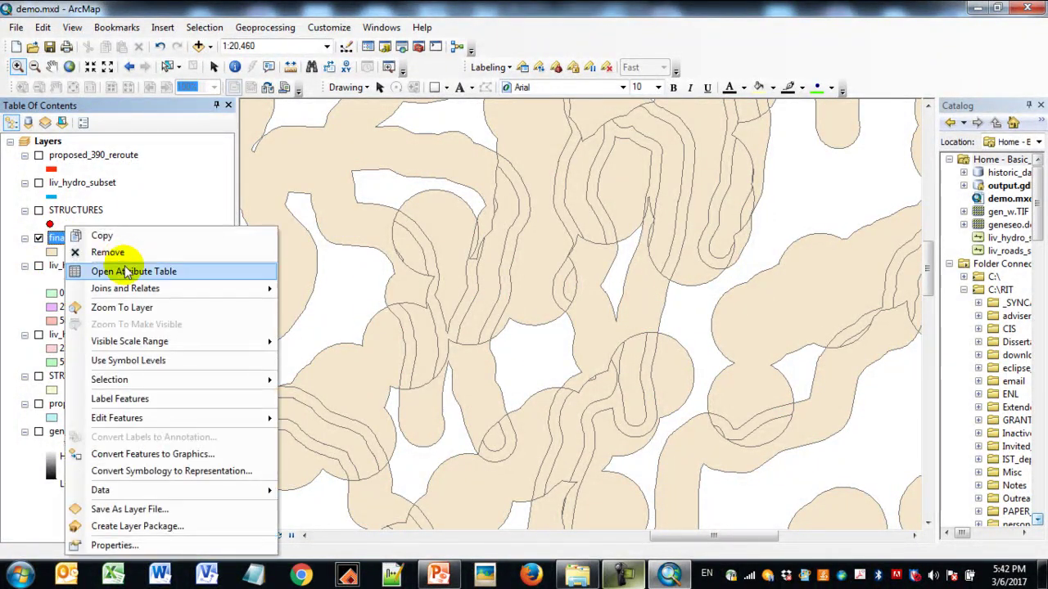
pyautogui.click(123, 271)
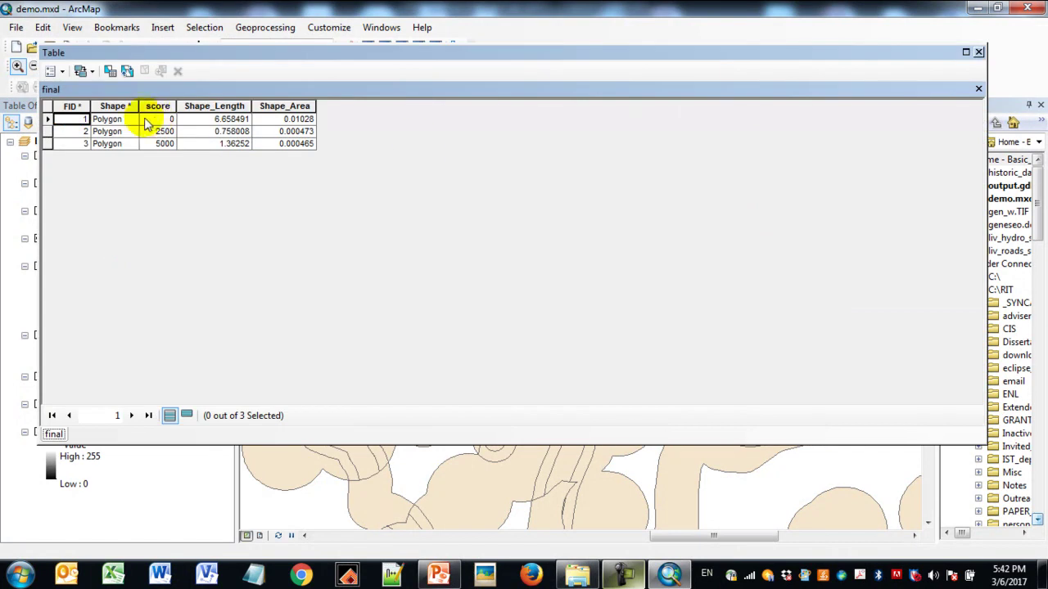
pyautogui.click(46, 119)
pyautogui.click(46, 131)
pyautogui.click(47, 144)
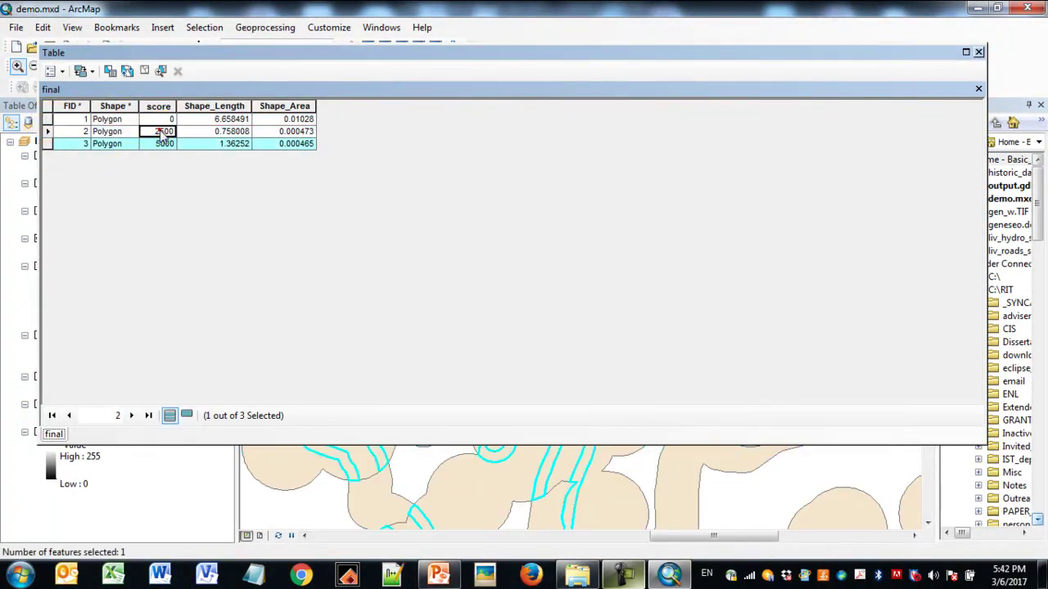
pyautogui.click(978, 52)
pyautogui.rightClick(71, 236)
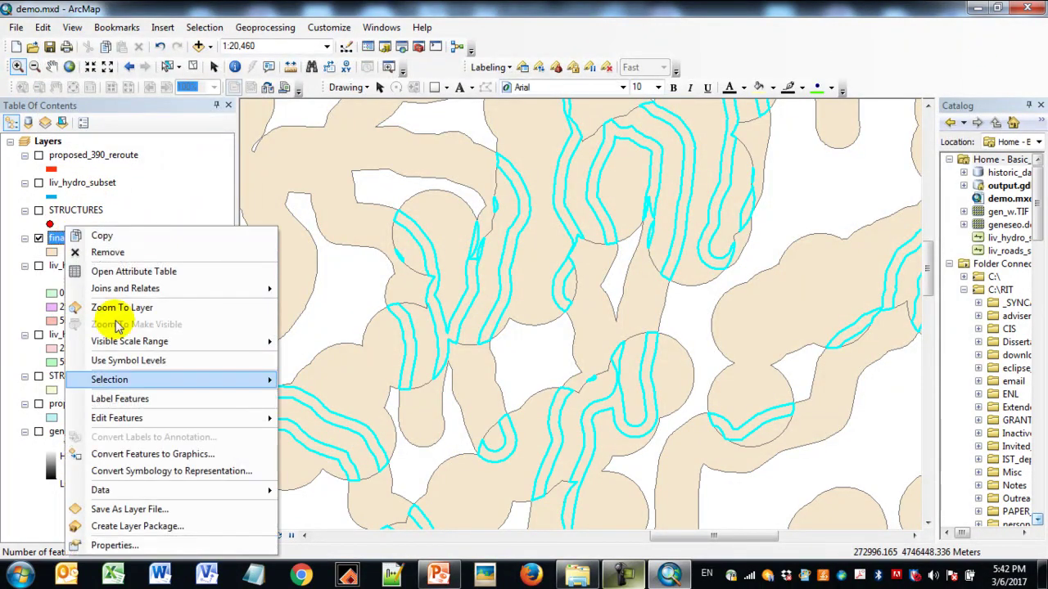
# - Colour final by unique score values with a multicolour ramp, excluding other values
pyautogui.click(115, 545)
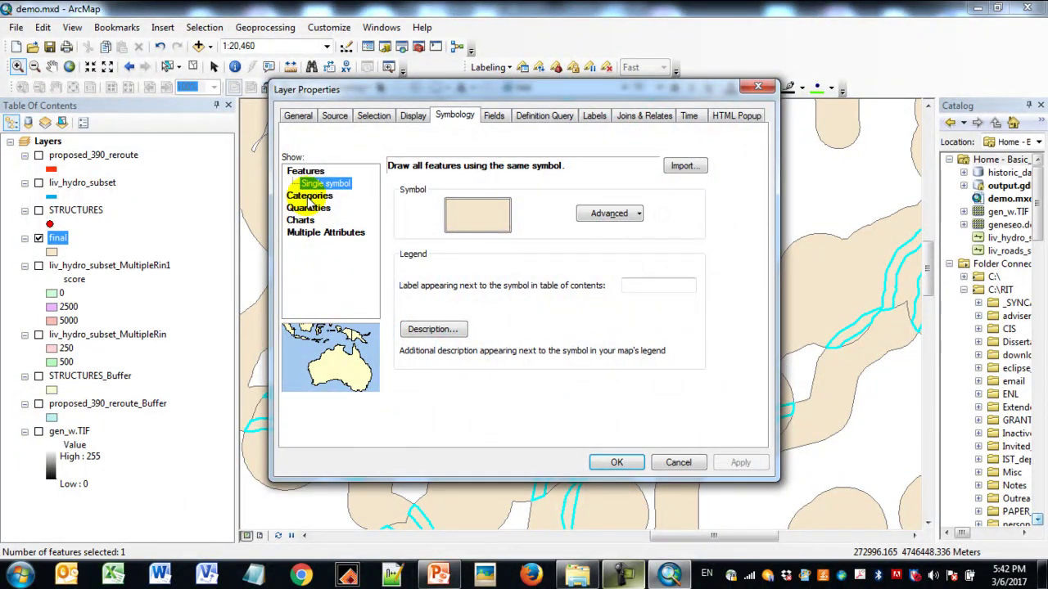
pyautogui.click(325, 196)
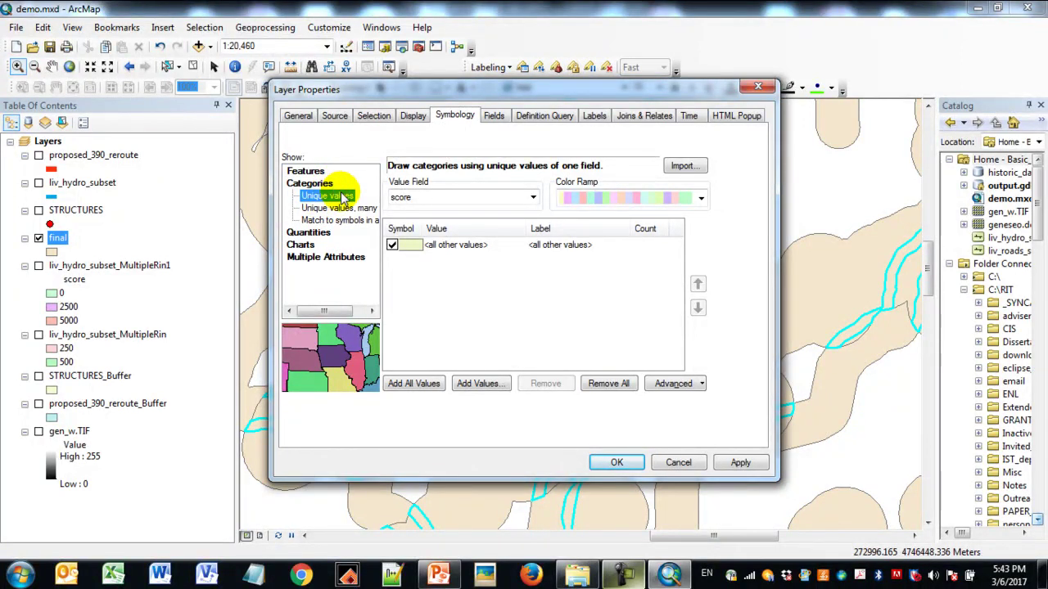
pyautogui.click(413, 384)
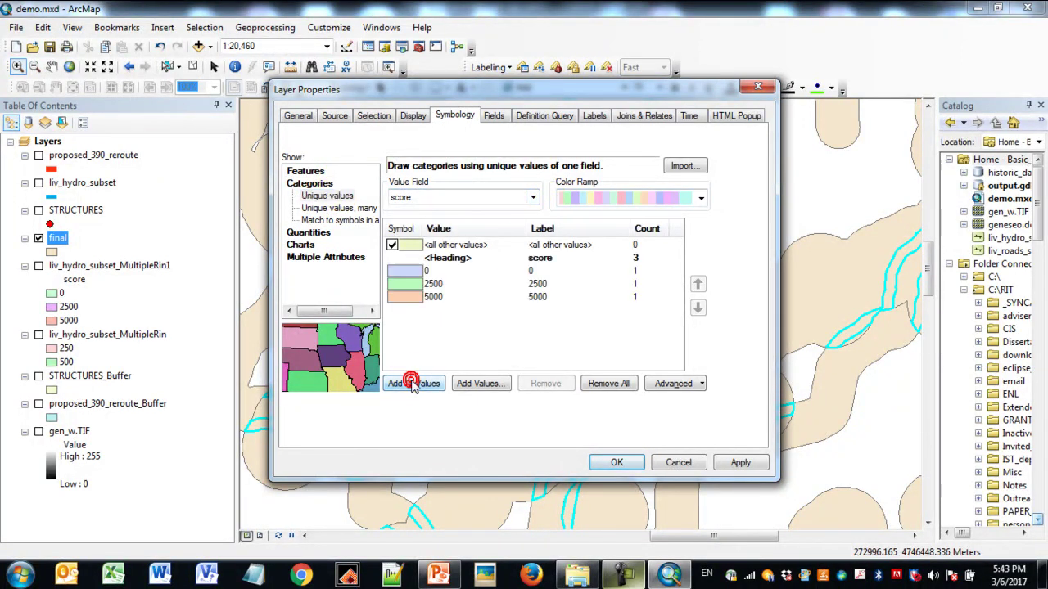
pyautogui.click(700, 200)
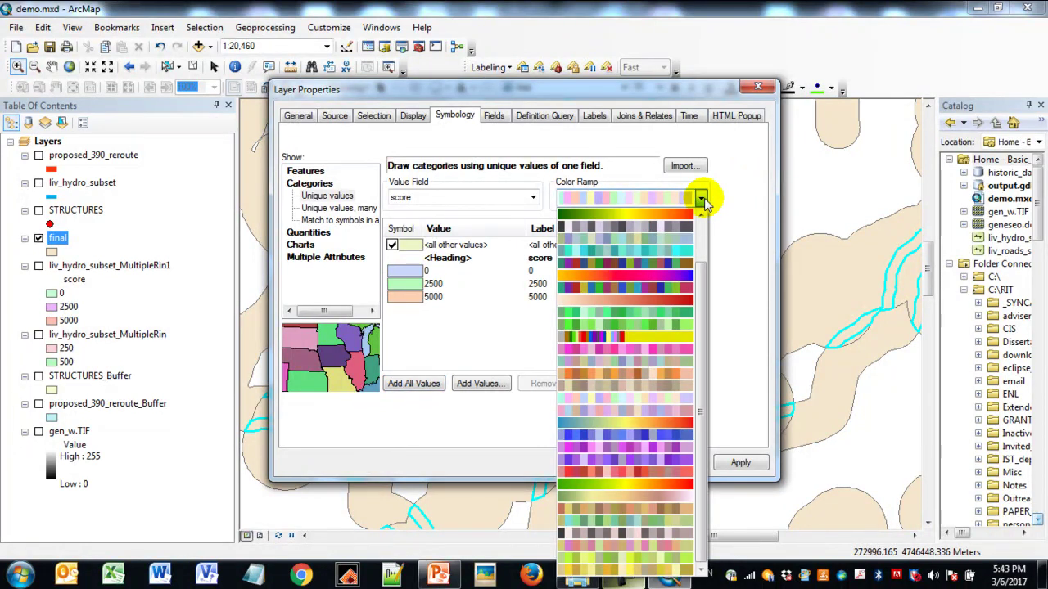
pyautogui.click(673, 287)
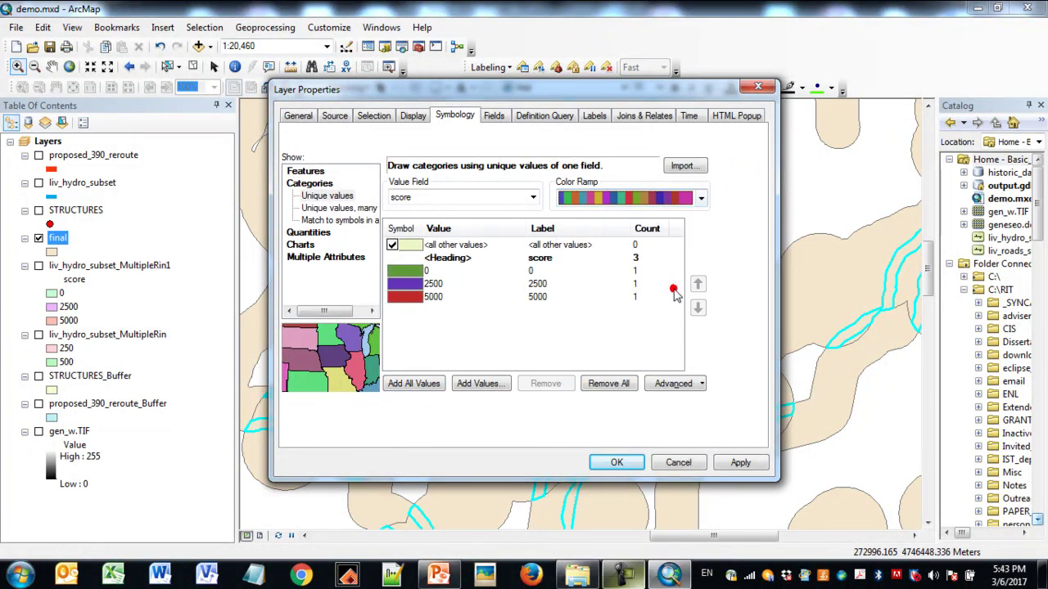
pyautogui.click(392, 245)
pyautogui.click(739, 463)
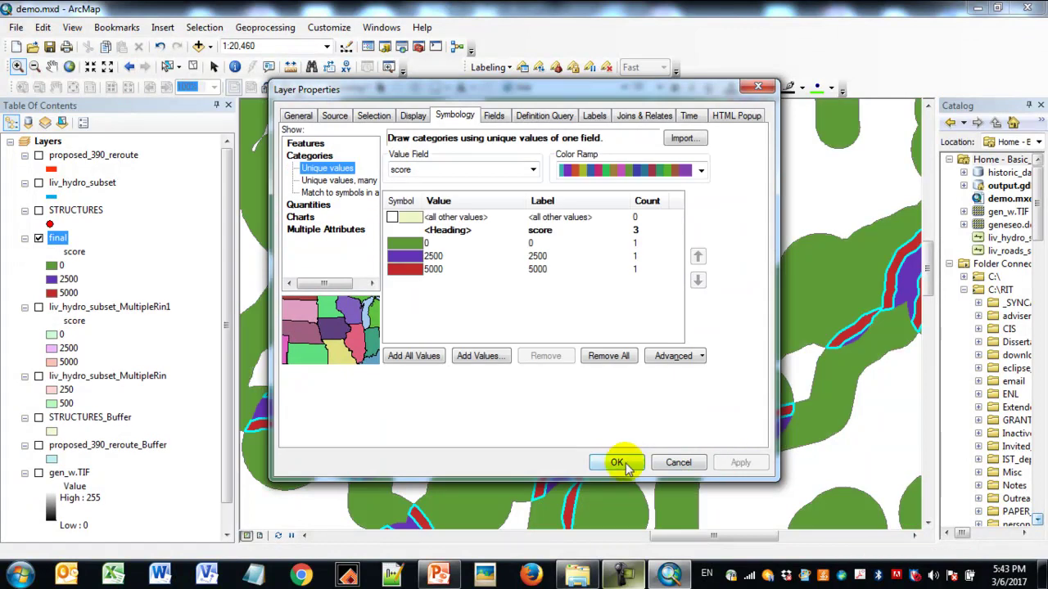
pyautogui.click(620, 463)
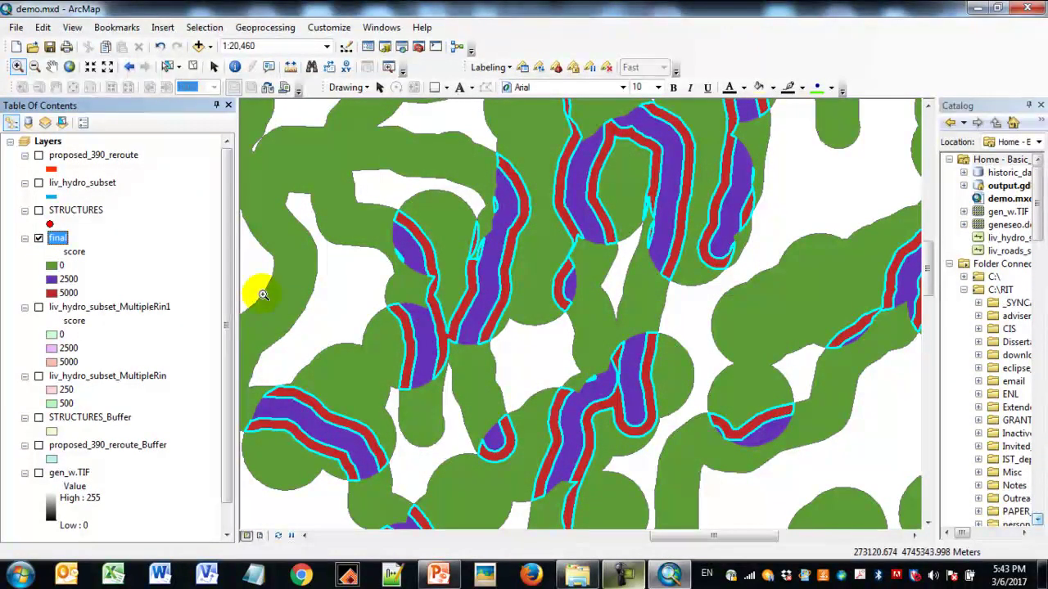
# - Remove the 0 score category from final's symbology and apply
pyautogui.click(64, 250)
pyautogui.rightClick(60, 237)
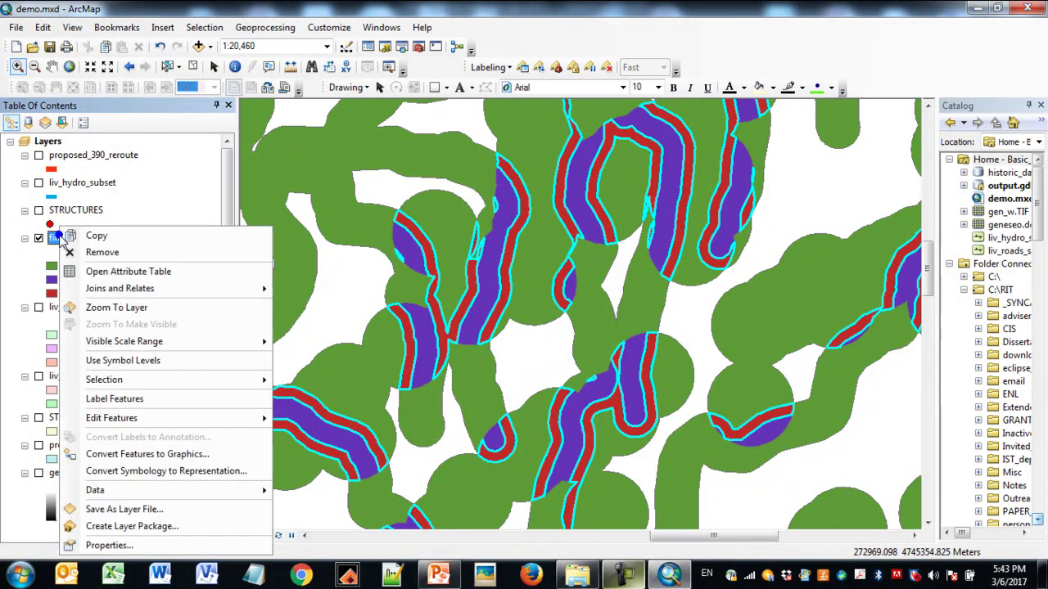
pyautogui.click(99, 545)
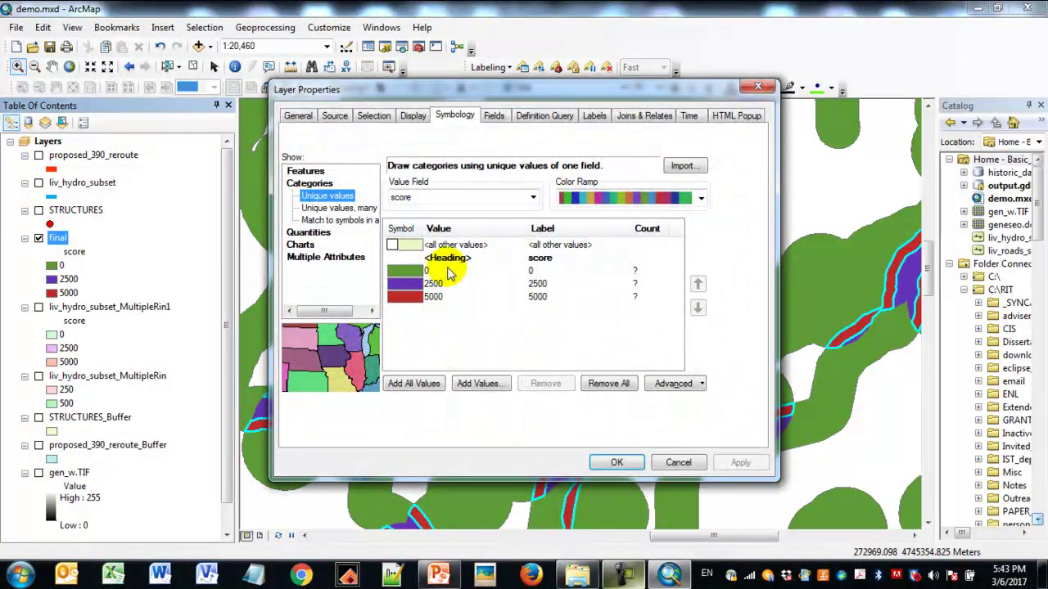
pyautogui.click(434, 243)
pyautogui.click(539, 356)
pyautogui.click(739, 462)
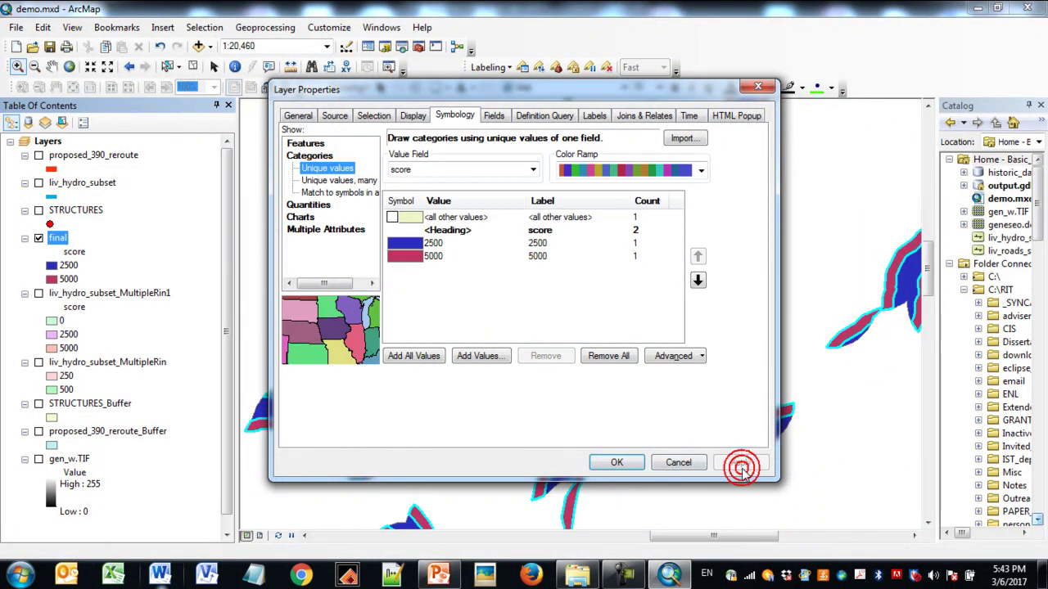
pyautogui.click(644, 465)
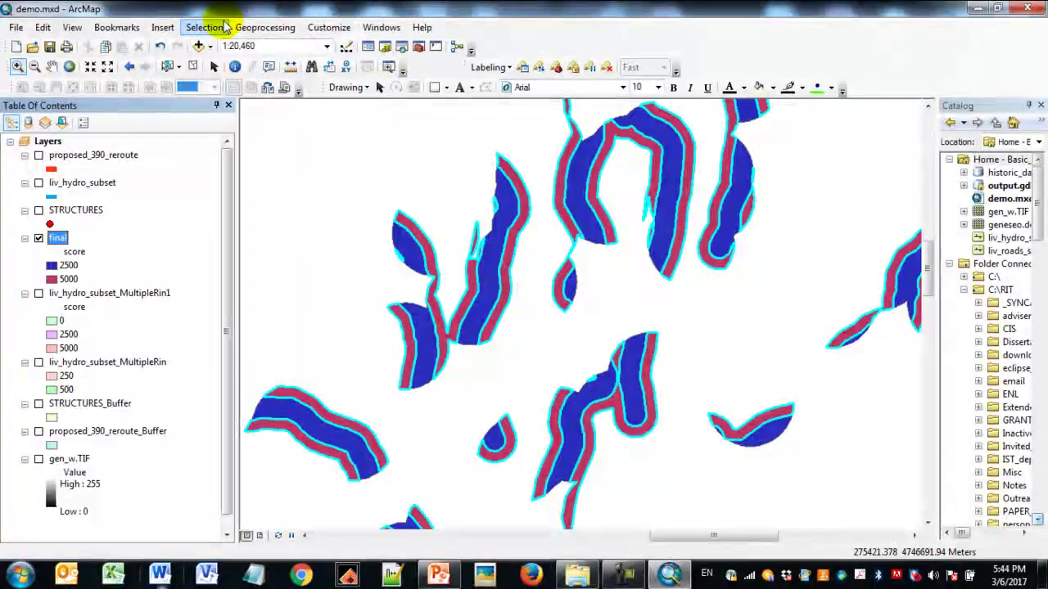
# - Clear the selected features and show proposed_390_reroute and its buffer
pyautogui.click(204, 27)
pyautogui.click(254, 149)
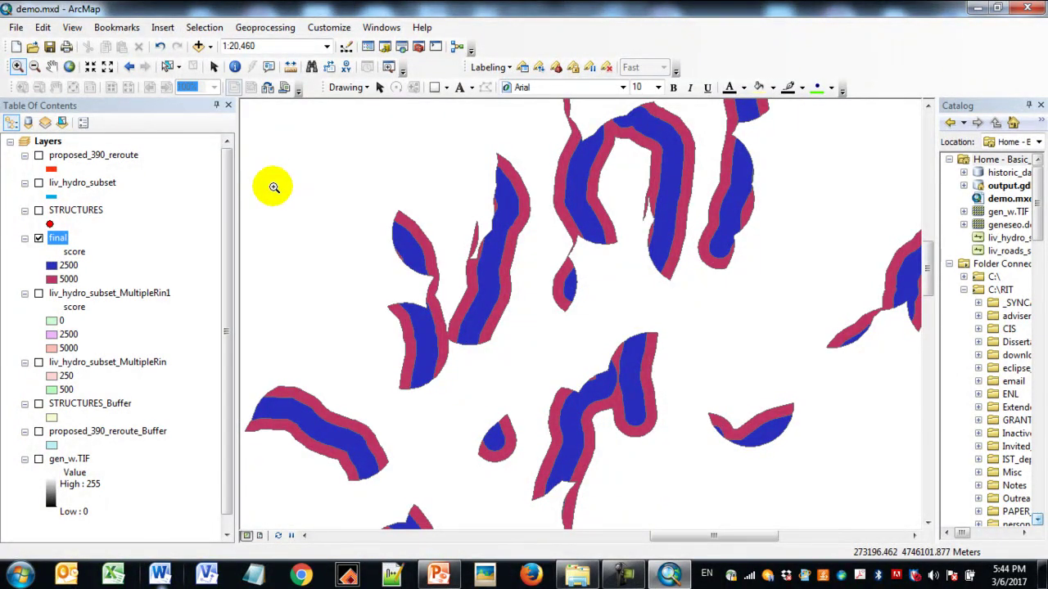
pyautogui.click(39, 157)
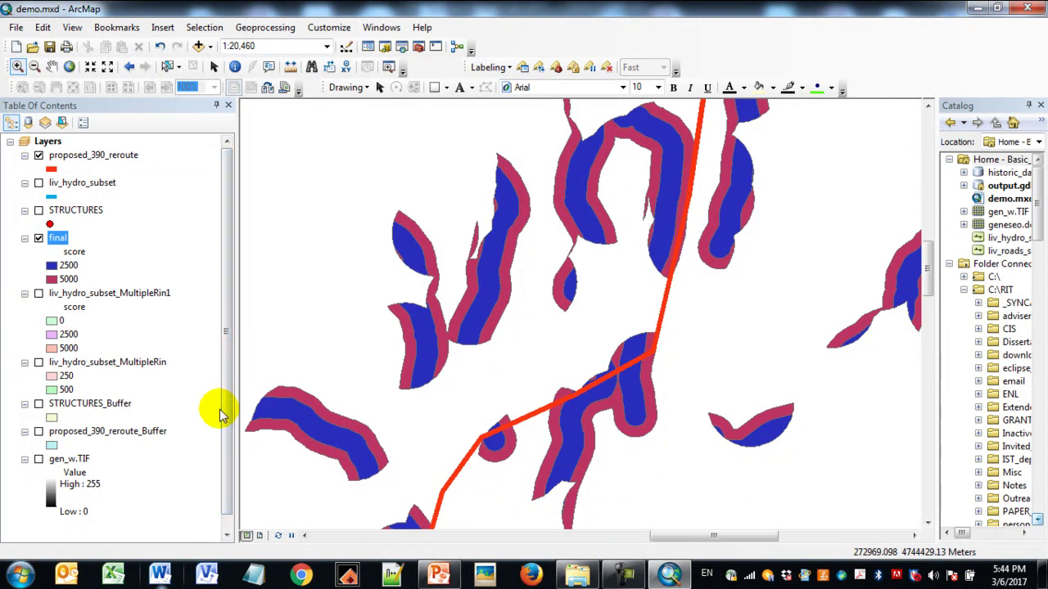
pyautogui.click(39, 431)
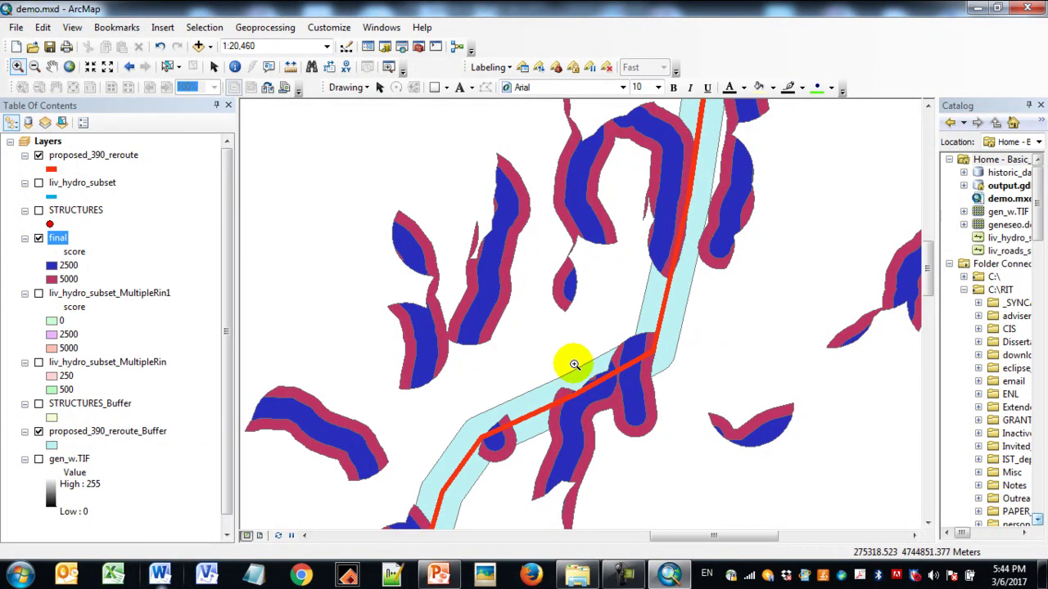
# - Make the buffer symbol hollow with a red outline
pyautogui.click(51, 444)
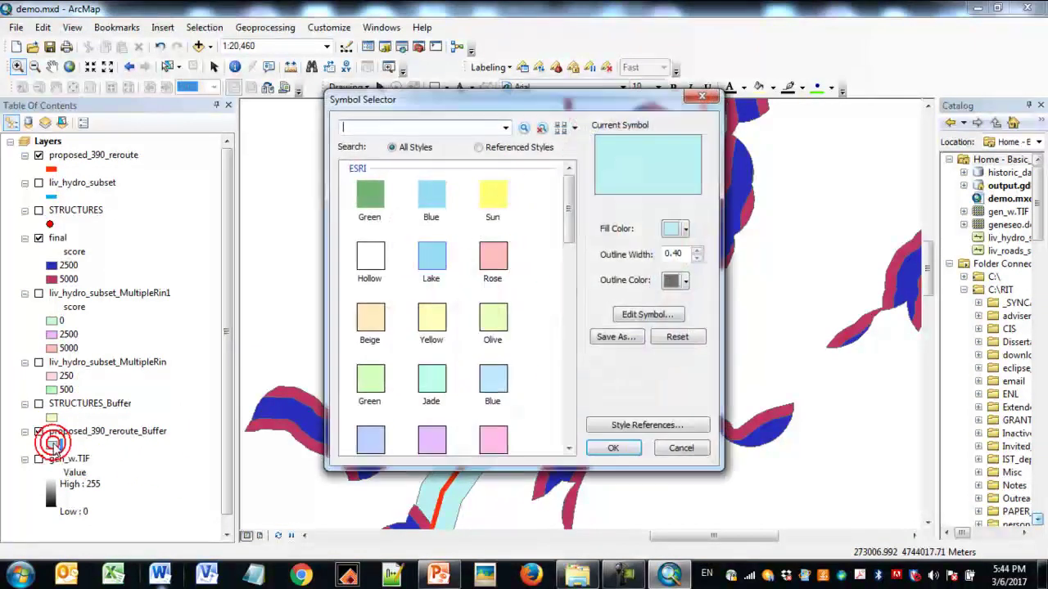
pyautogui.click(367, 258)
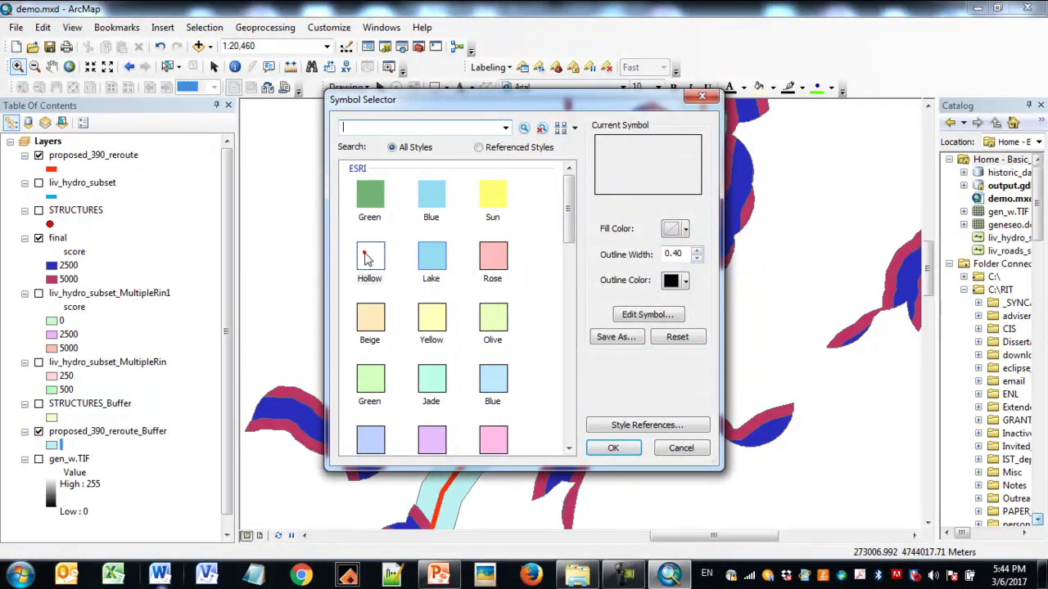
pyautogui.click(686, 282)
pyautogui.click(684, 351)
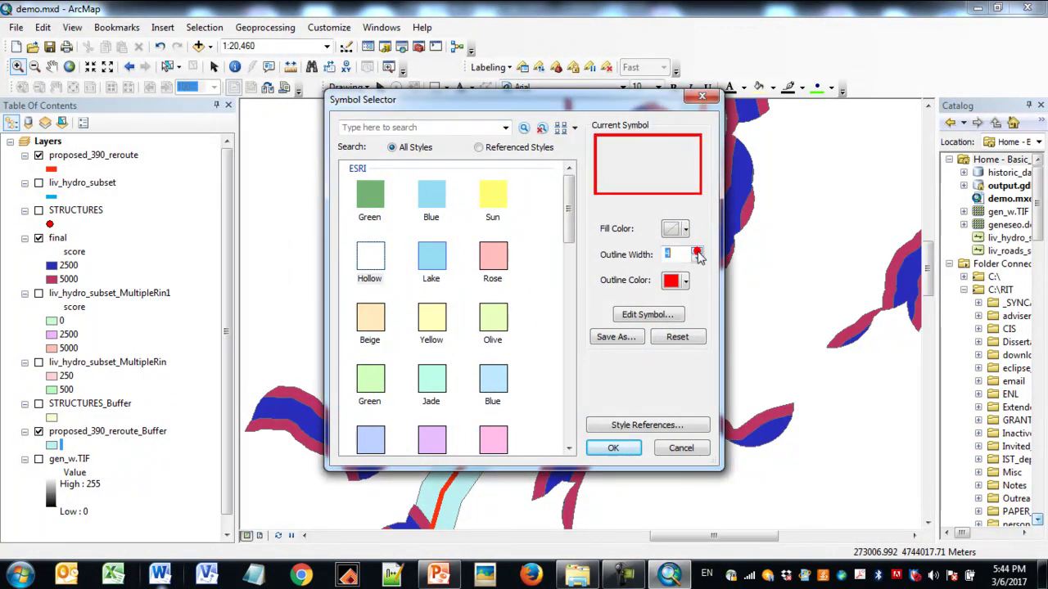
# - Change the buffer outline to a red Dashed 6:1 line and apply the symbol
pyautogui.click(659, 312)
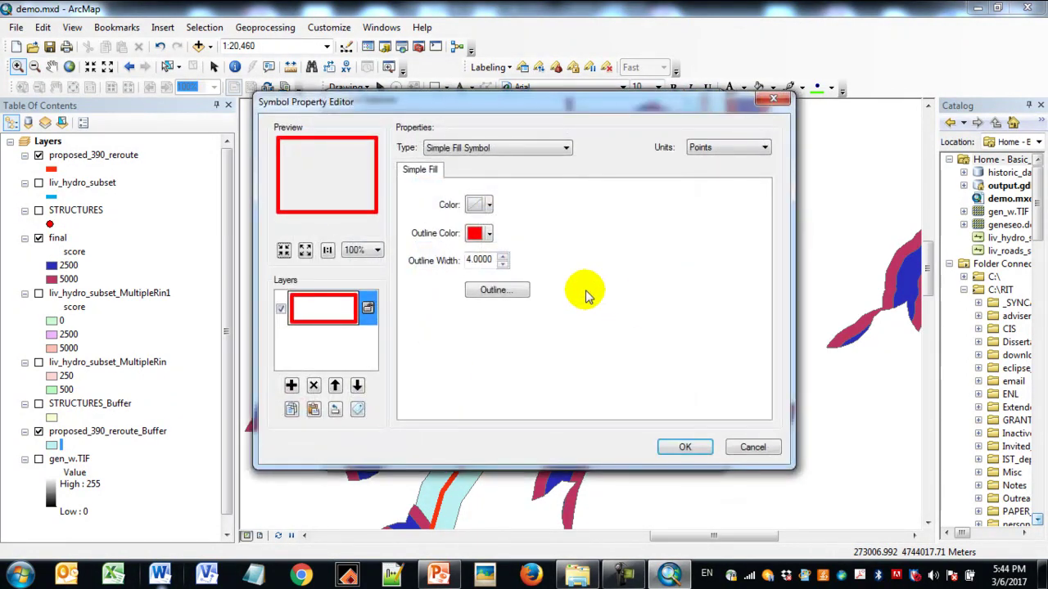
pyautogui.click(514, 290)
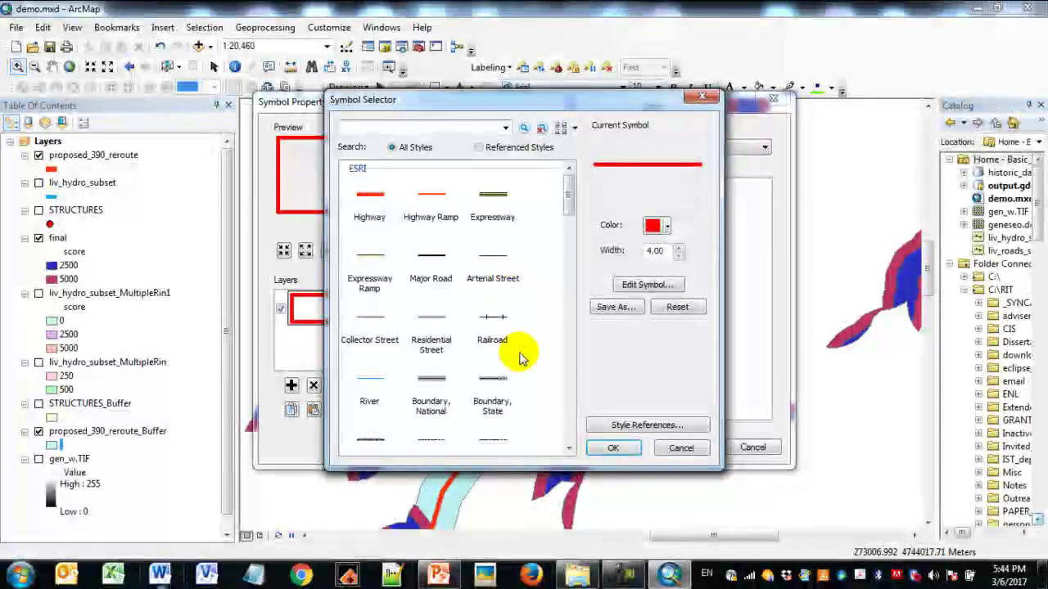
pyautogui.scroll(-5, 568, 225)
pyautogui.moveTo(571, 237); pyautogui.dragTo(602, 399)
pyautogui.click(370, 242)
pyautogui.click(668, 226)
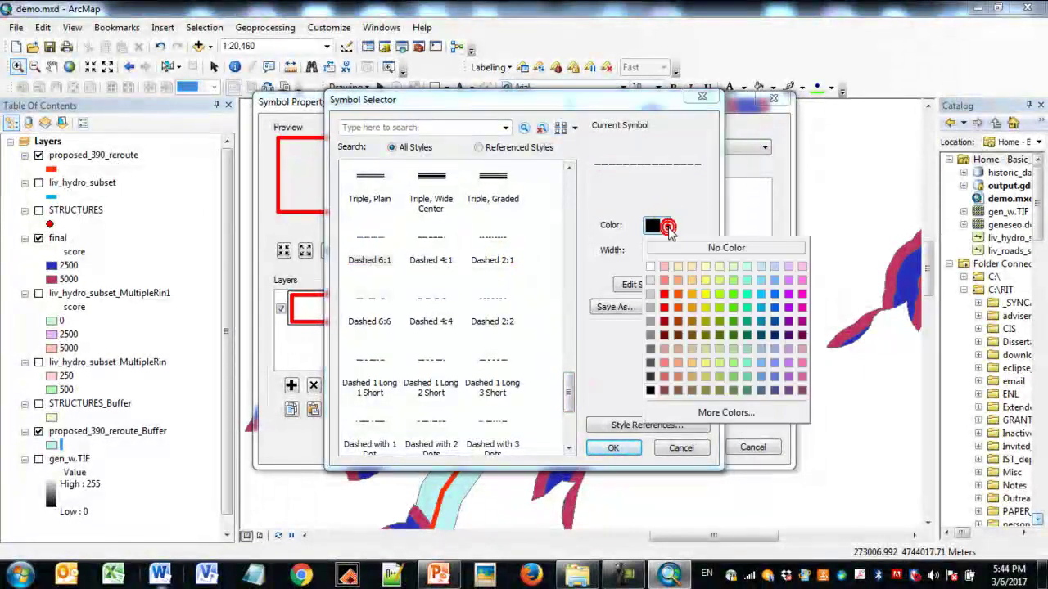
pyautogui.click(664, 292)
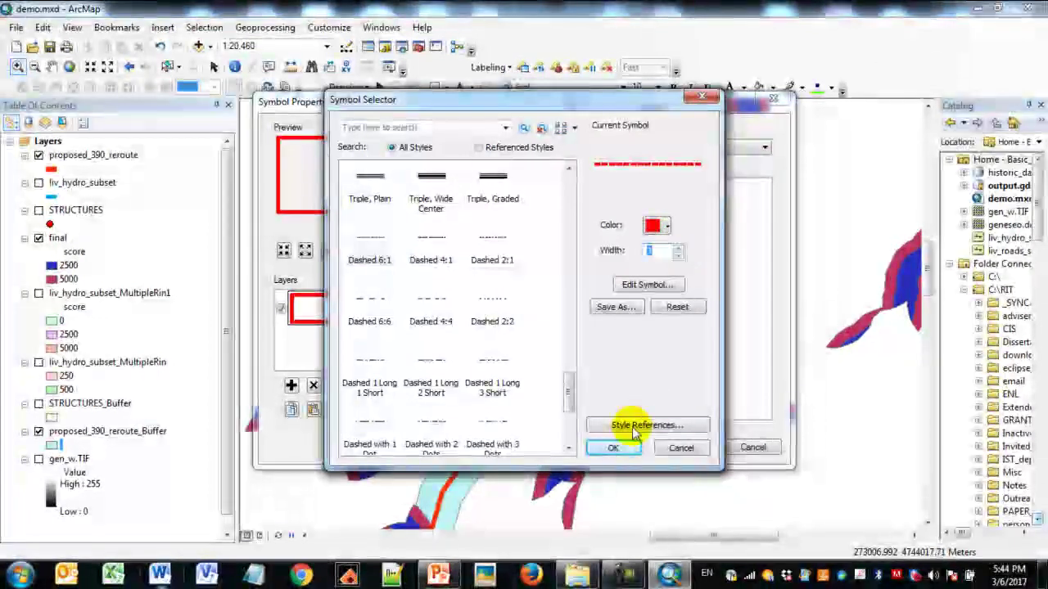
pyautogui.click(613, 447)
pyautogui.click(678, 446)
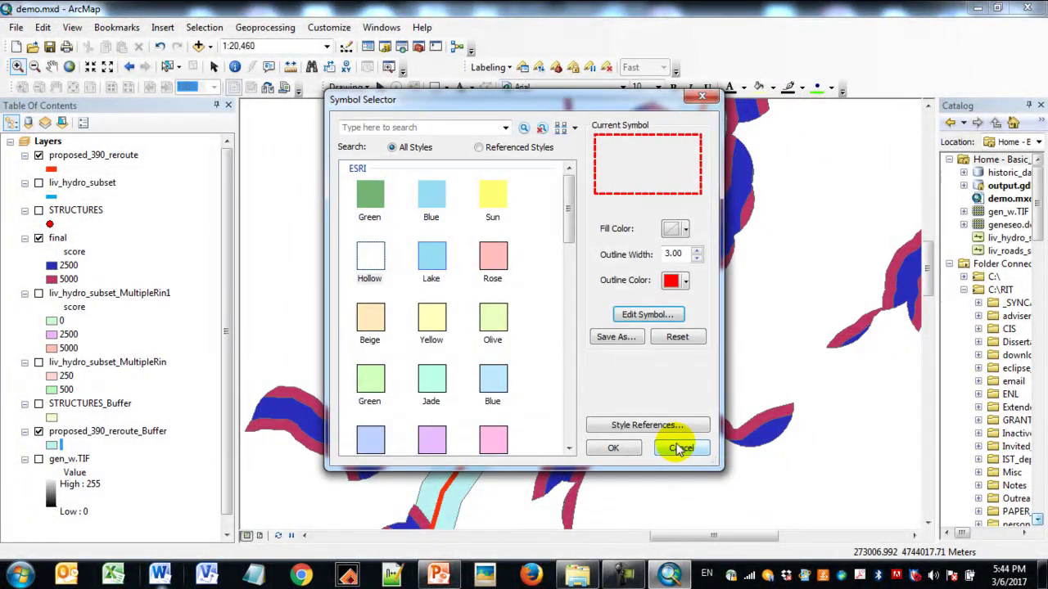
pyautogui.click(613, 448)
# - Zoom in on the reroute and move the buffer layer above final
pyautogui.click(19, 65)
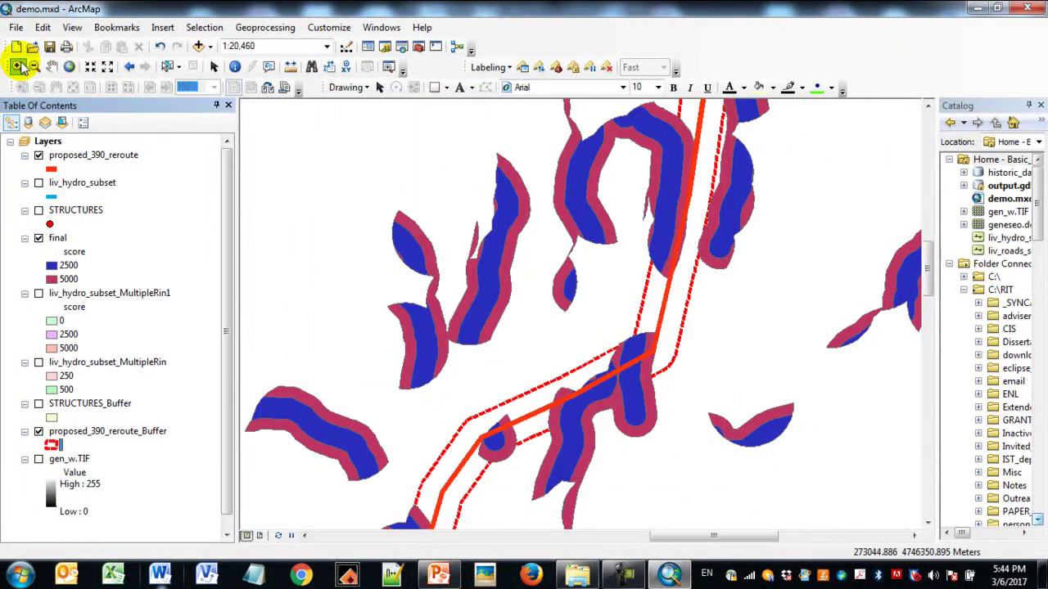
pyautogui.click(115, 435)
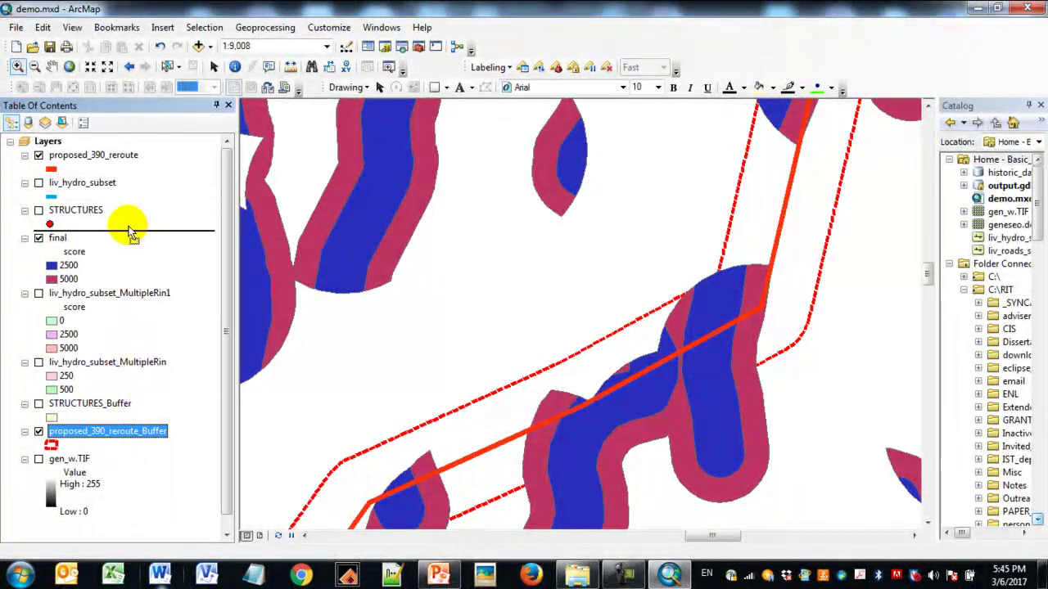
pyautogui.moveTo(129, 232); pyautogui.dragTo(131, 233)
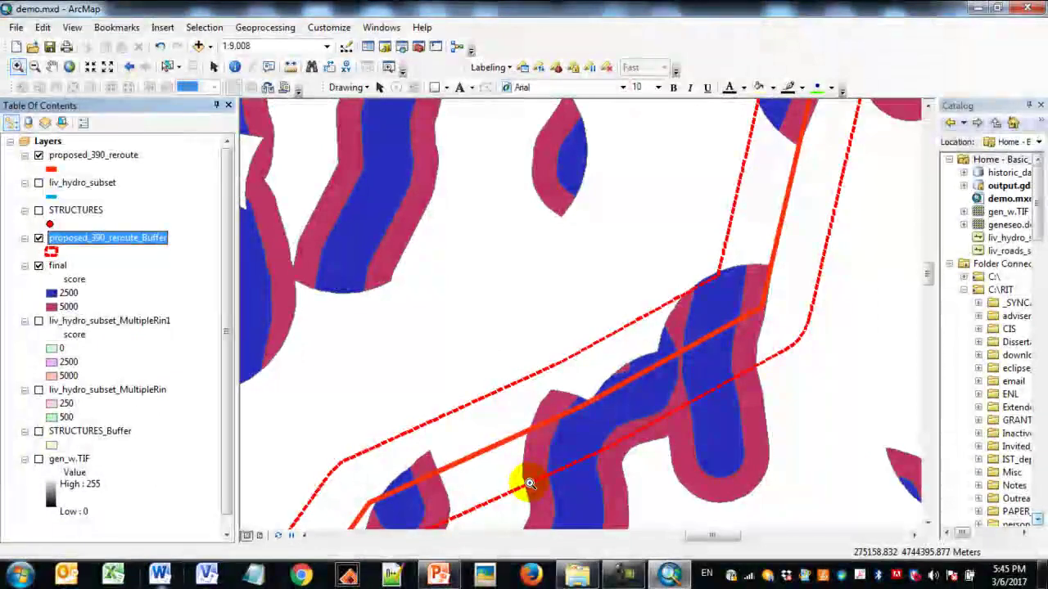
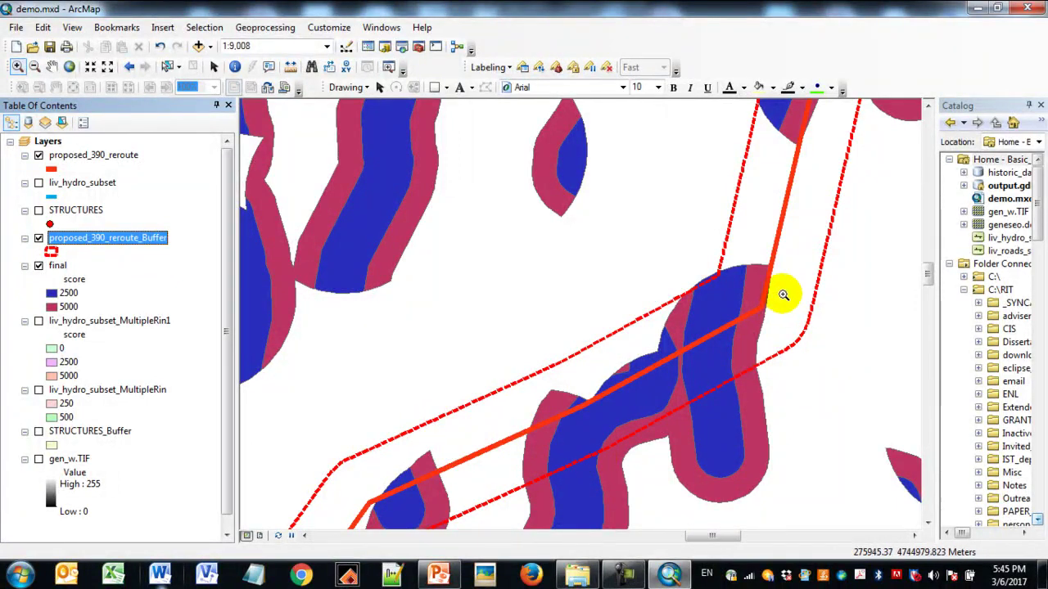
# - Select the final layer and bring up the Geoprocessing menu
pyautogui.click(57, 267)
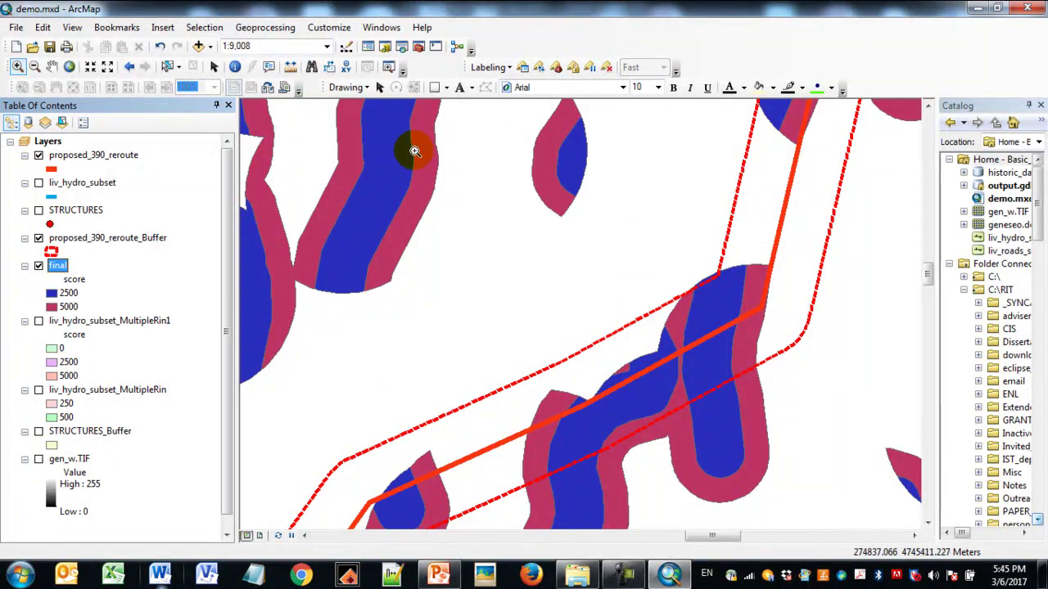
pyautogui.click(276, 30)
# - Clip final with proposed_390_reroute_Buffer, writing output.gdb\final_Clip
pyautogui.click(270, 61)
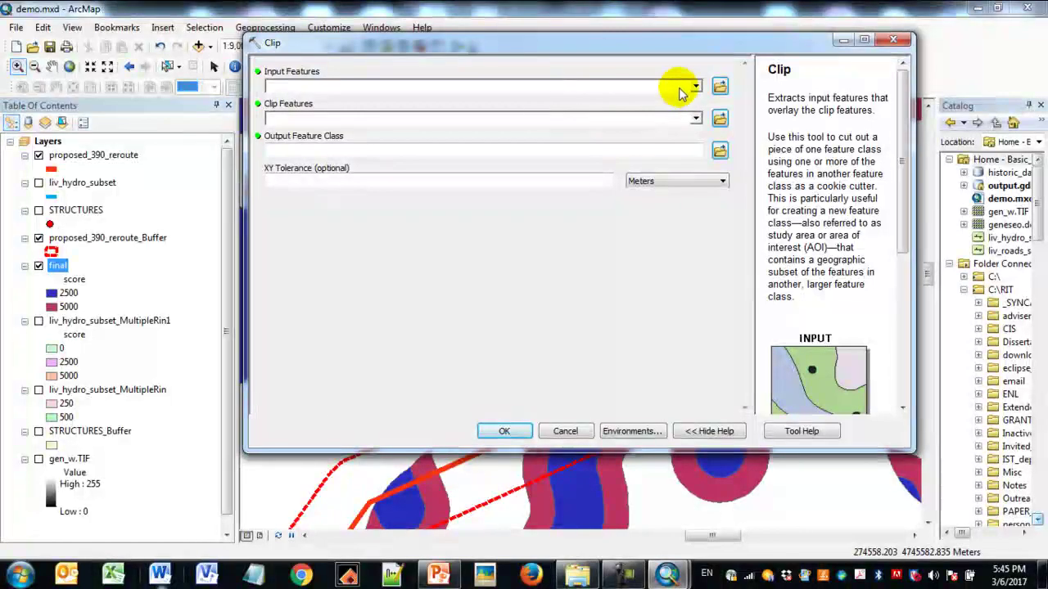
pyautogui.click(695, 88)
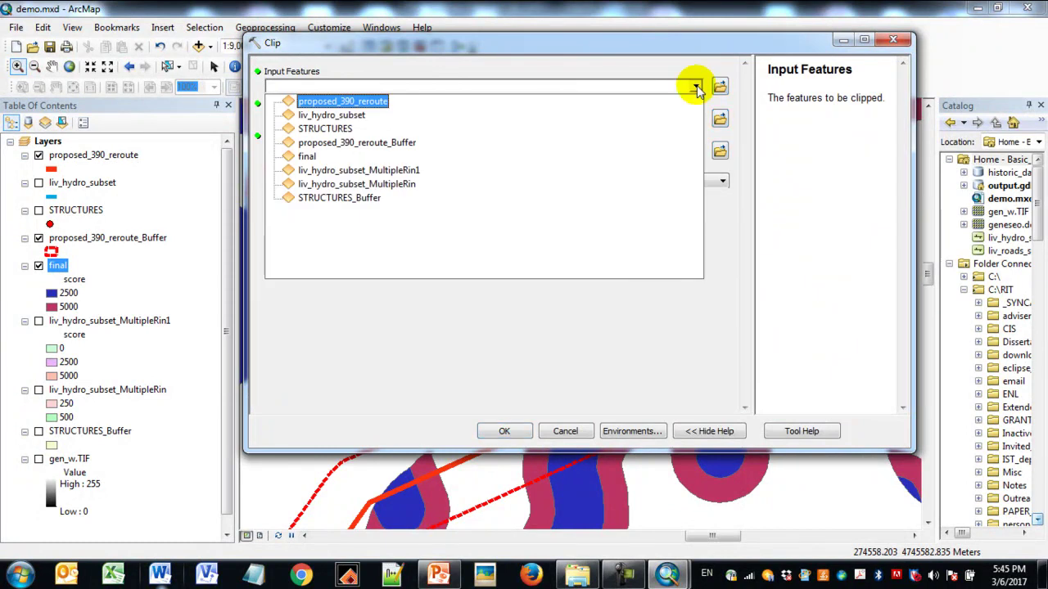
pyautogui.click(463, 157)
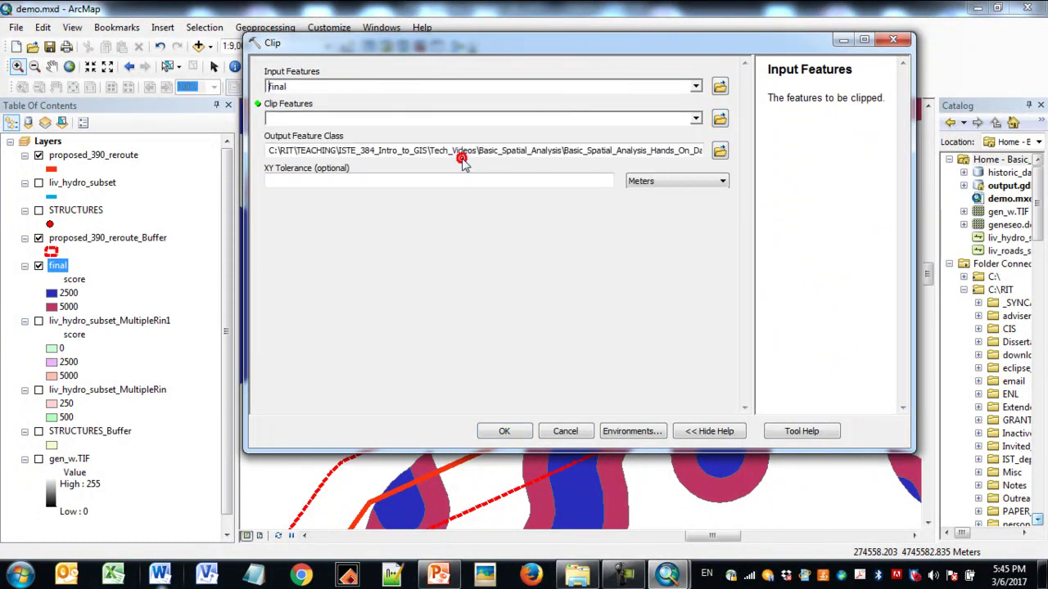
pyautogui.click(695, 118)
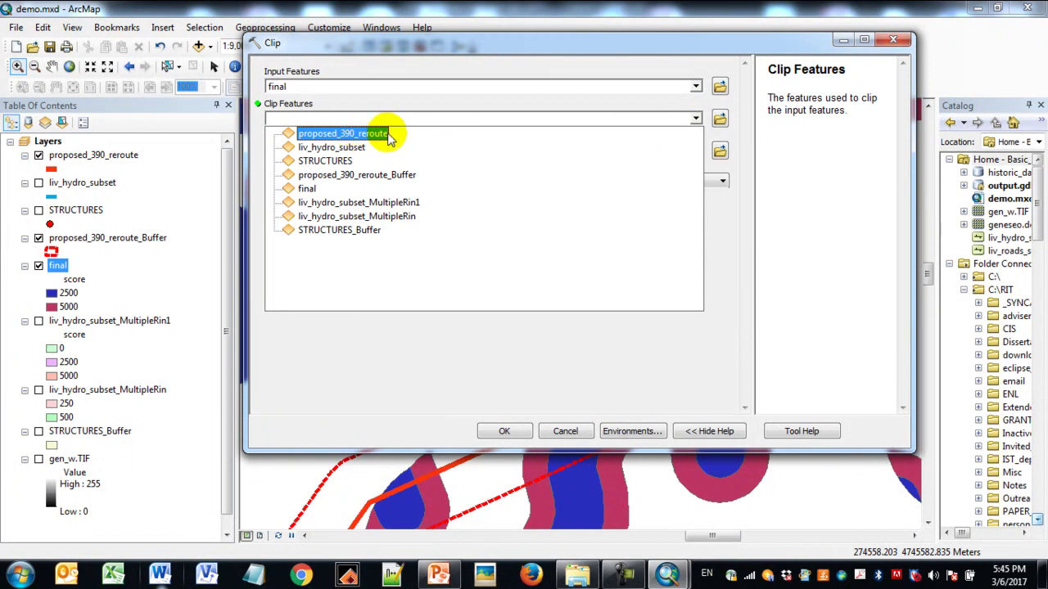
pyautogui.click(401, 175)
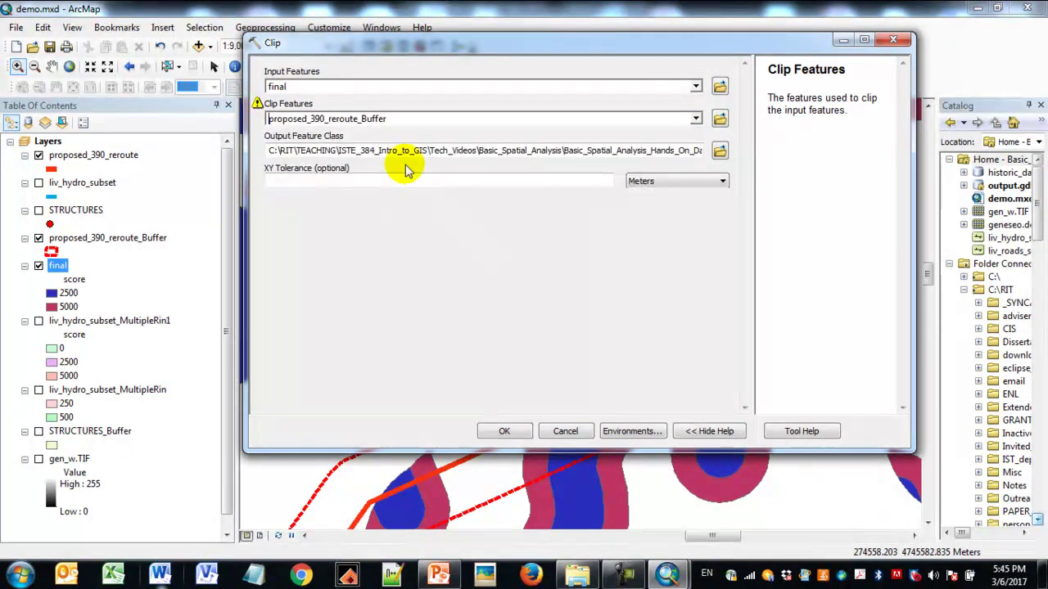
pyautogui.moveTo(614, 150); pyautogui.dragTo(679, 156)
pyautogui.click(514, 214)
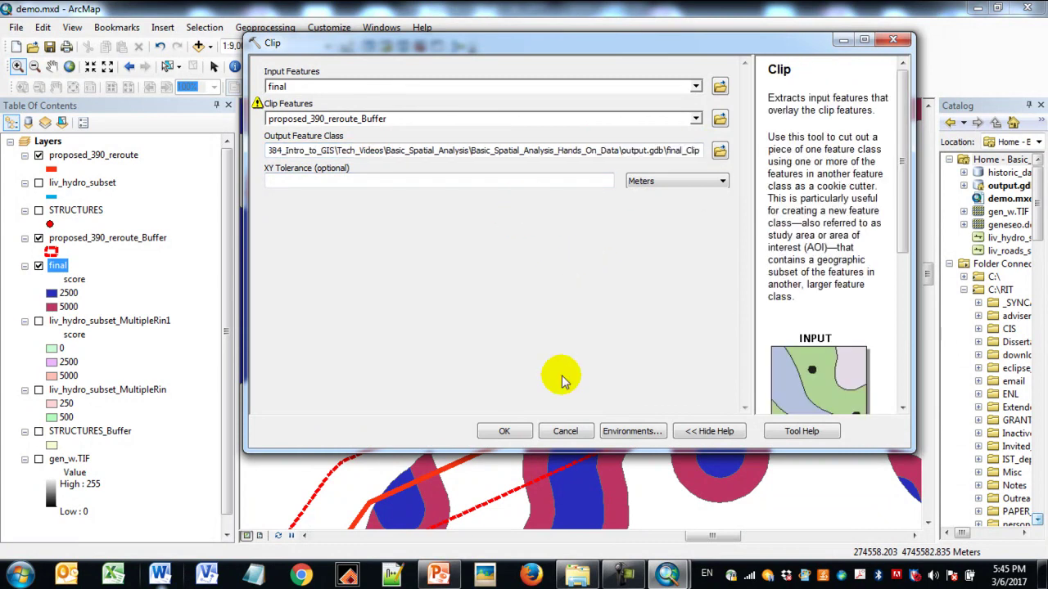
pyautogui.click(504, 432)
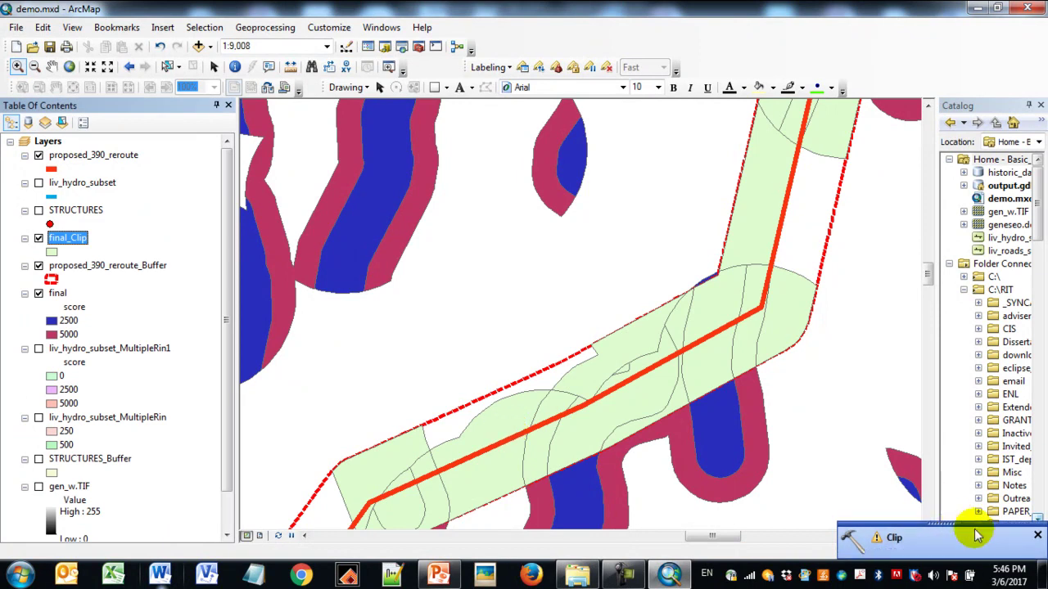
# - Turn off the original final layer and inspect the final_Clip polygons inside the buffer
pyautogui.click(1036, 535)
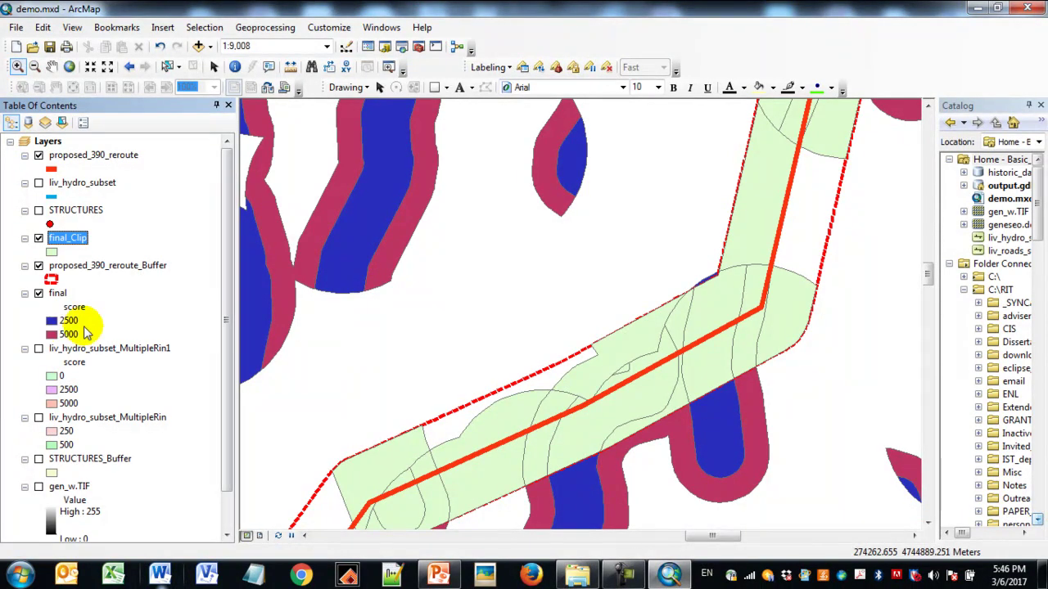
pyautogui.click(38, 293)
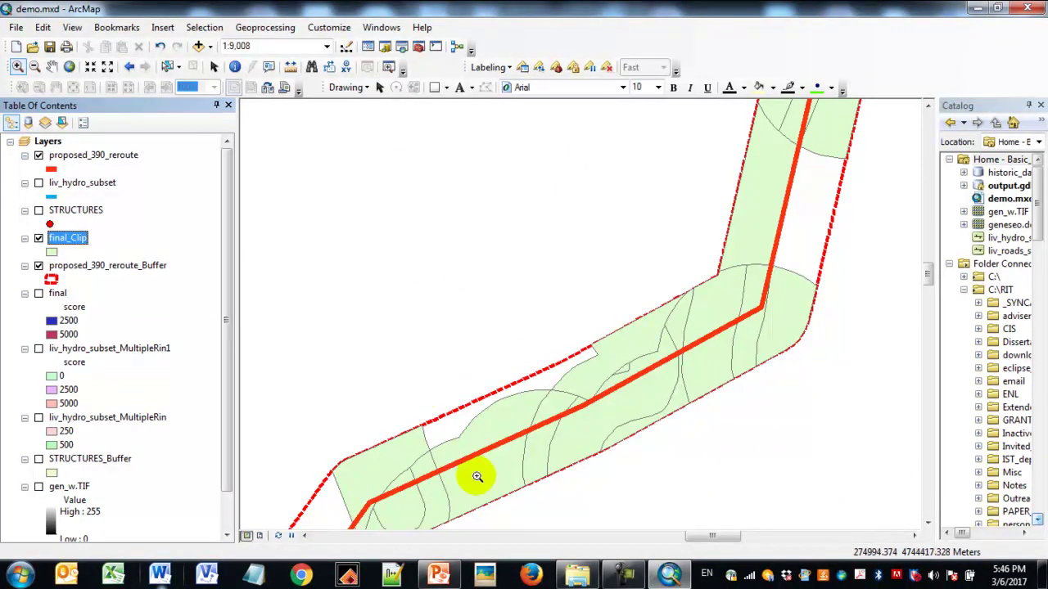
pyautogui.click(417, 516)
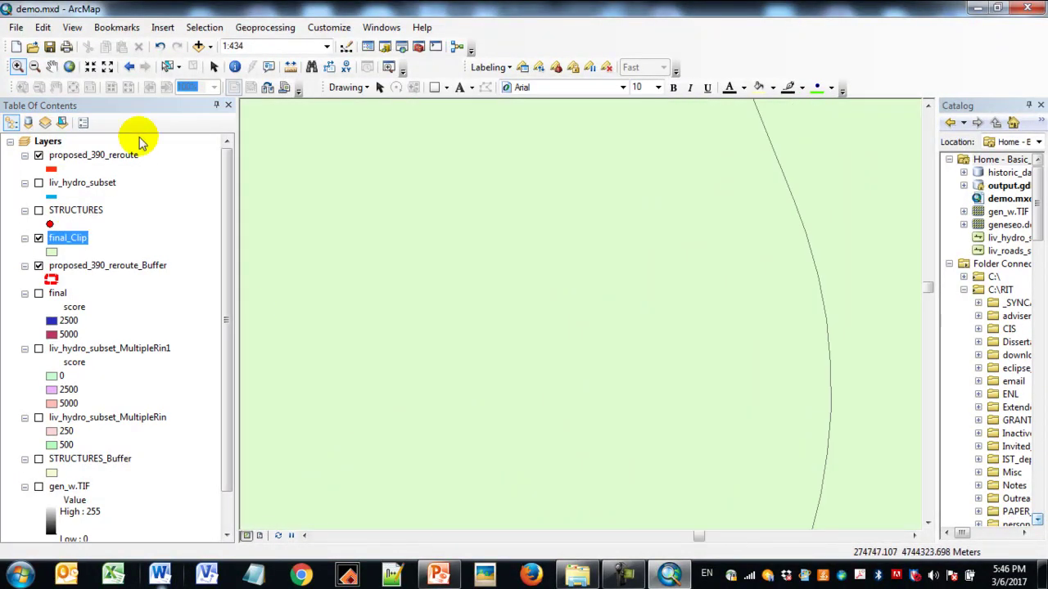
pyautogui.click(131, 67)
pyautogui.rightClick(75, 238)
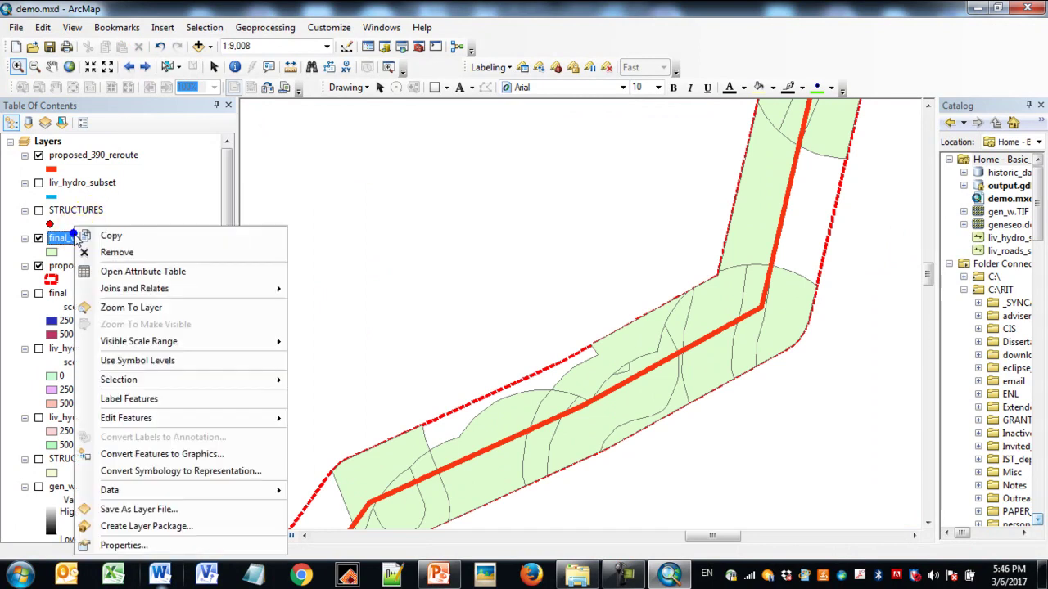
# - Symbolize final_Clip by unique score values and remove the 0 category
pyautogui.click(123, 545)
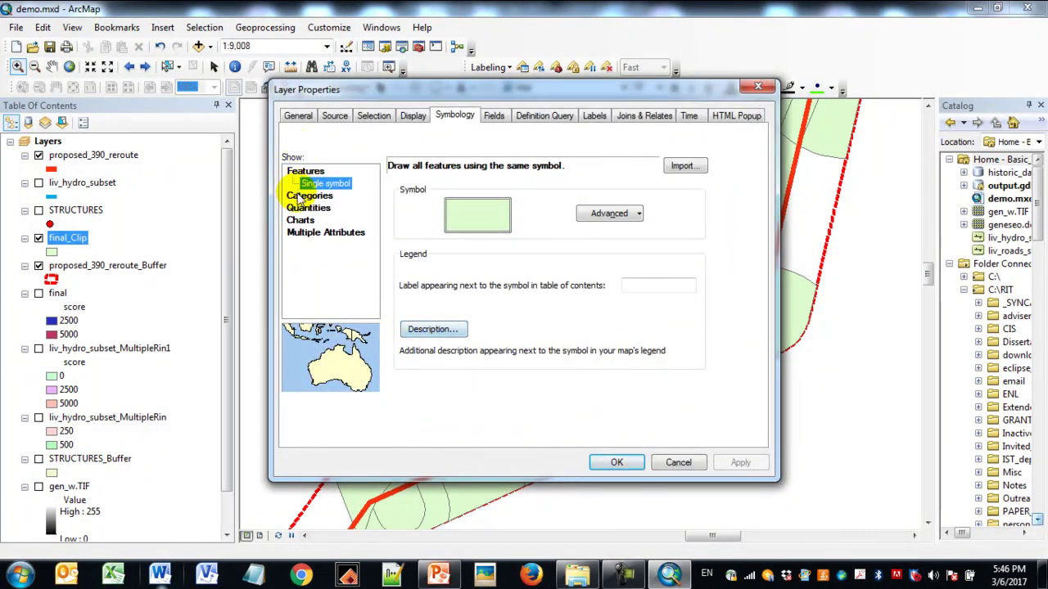
pyautogui.click(298, 195)
pyautogui.click(424, 385)
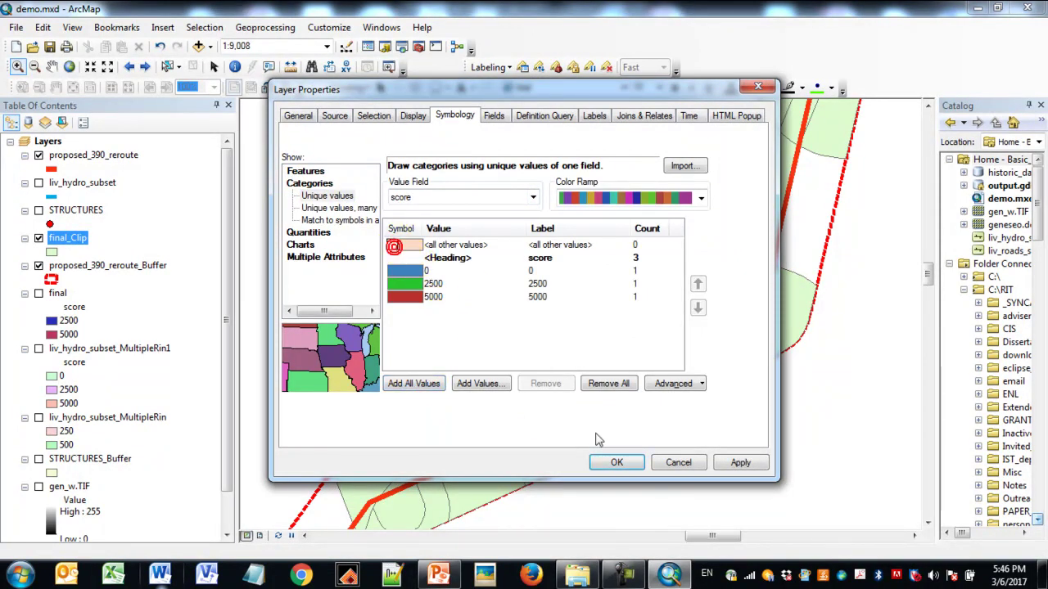
pyautogui.click(554, 272)
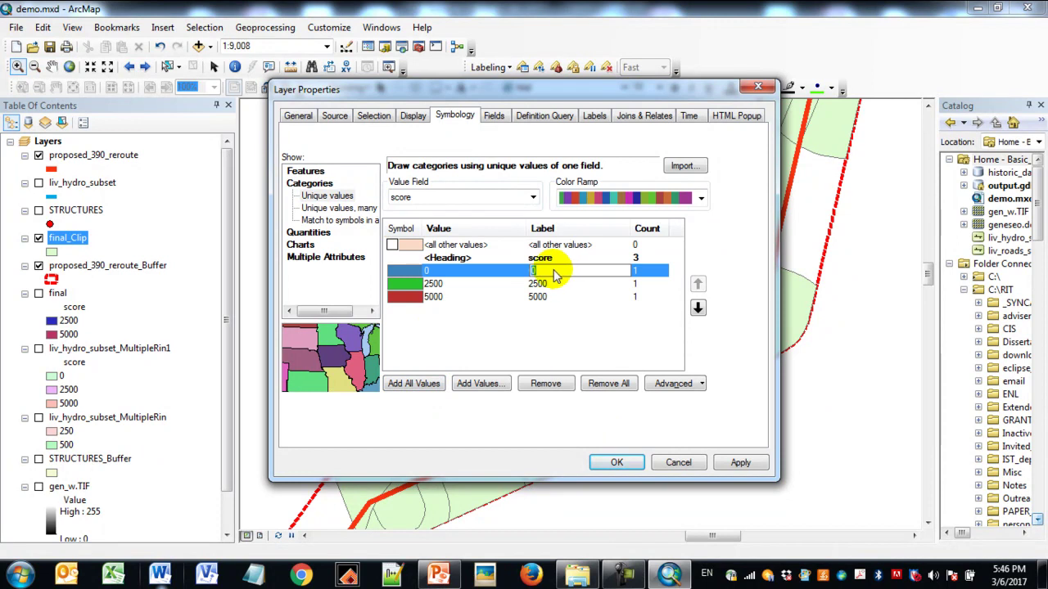
pyautogui.click(553, 385)
# - Label the 2500 category Low and 5000 High, then apply the symbology
pyautogui.click(547, 271)
pyautogui.click(552, 277)
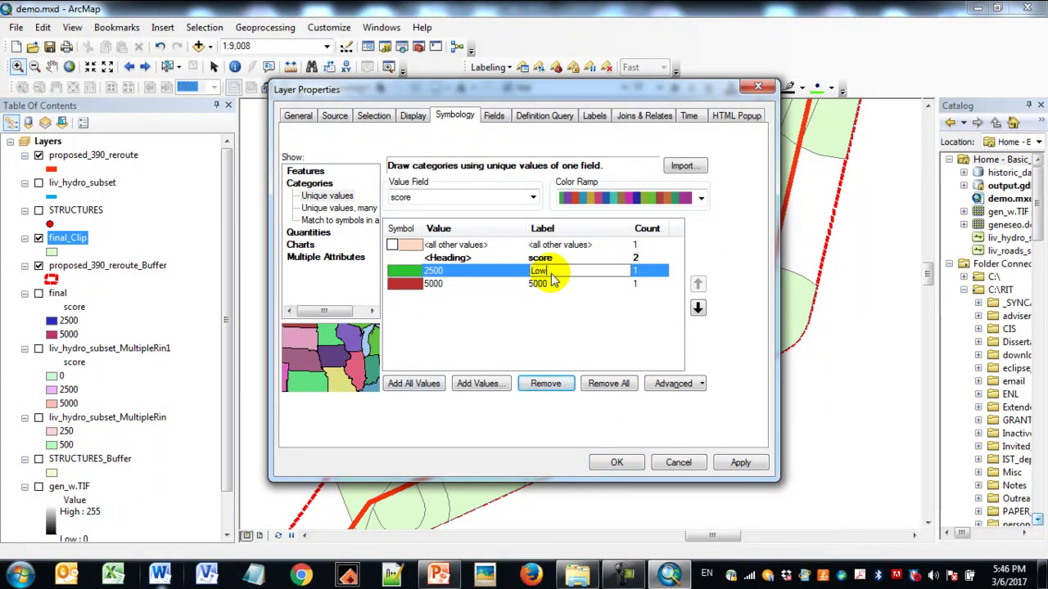
pyautogui.click(532, 328)
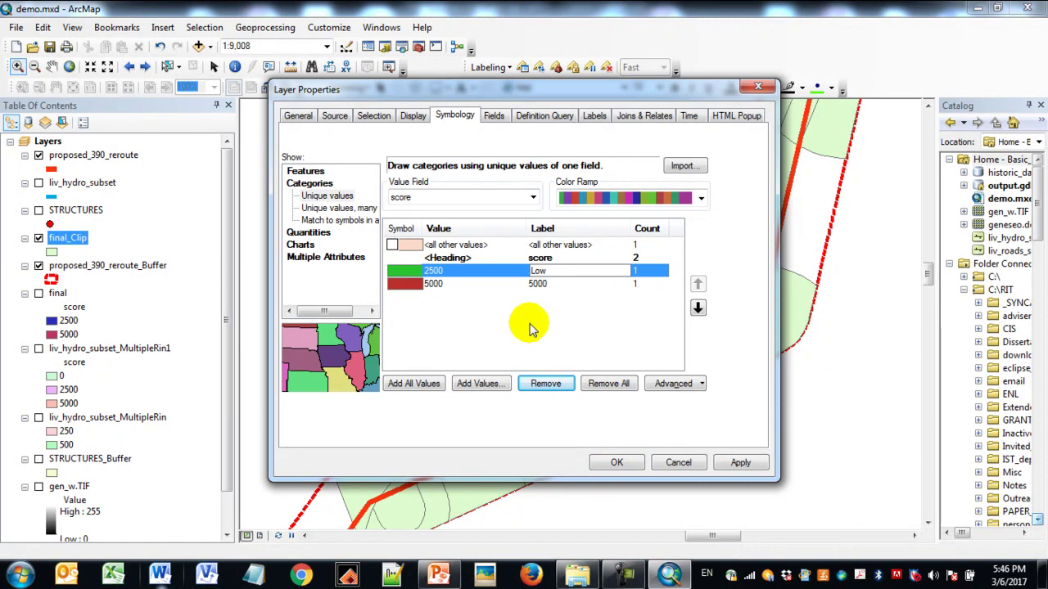
pyautogui.click(553, 286)
pyautogui.click(554, 288)
pyautogui.press('capslock')
pyautogui.write('High')
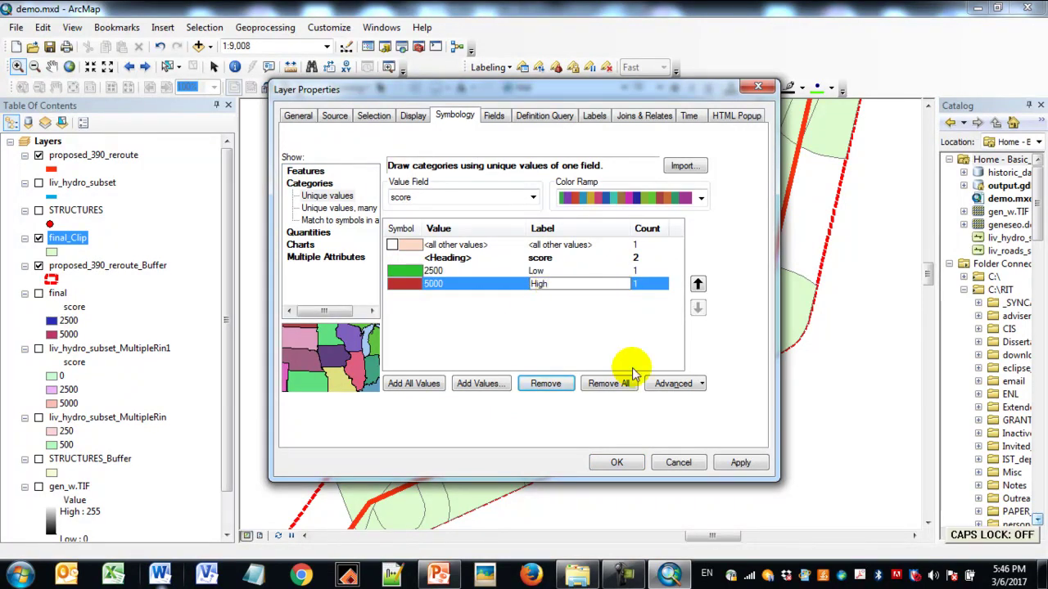
pyautogui.click(733, 461)
pyautogui.click(624, 463)
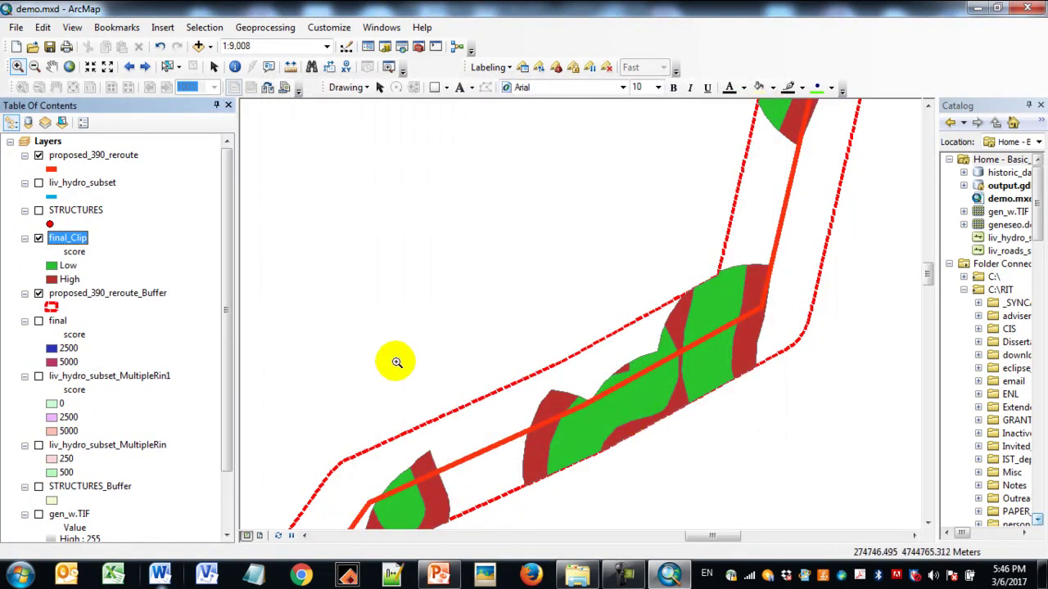
# - Turn on the gen_w.TIF historic map and the STRUCTURES points
pyautogui.moveTo(228, 297); pyautogui.dragTo(230, 337)
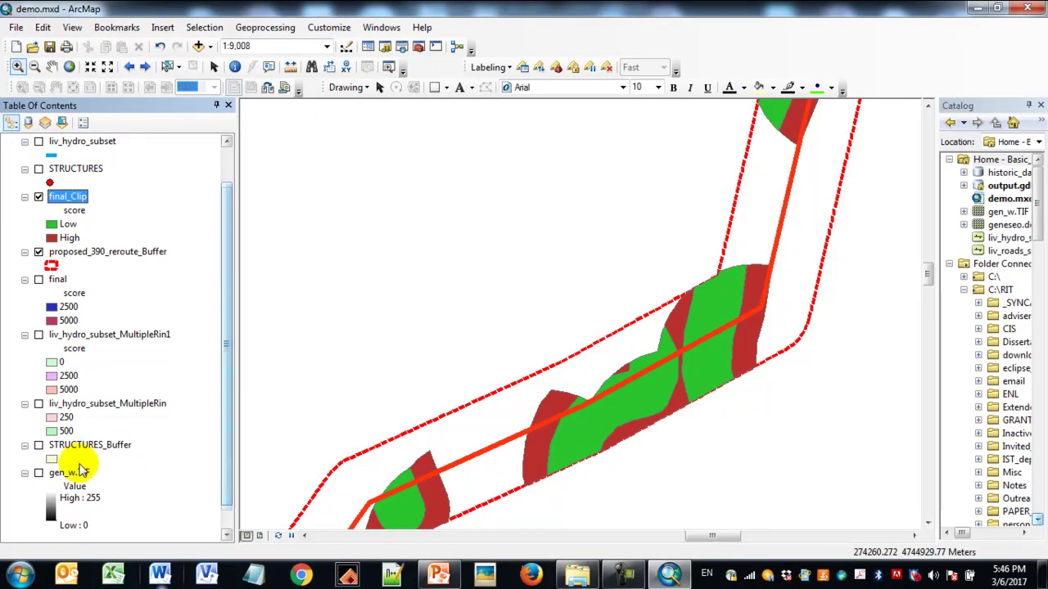
pyautogui.click(38, 473)
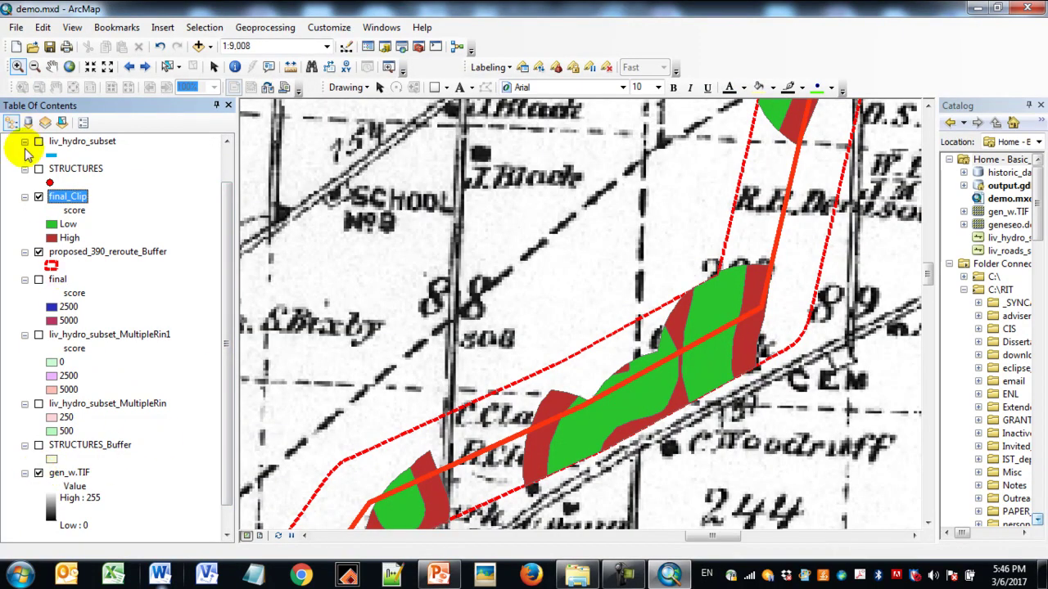
pyautogui.click(39, 169)
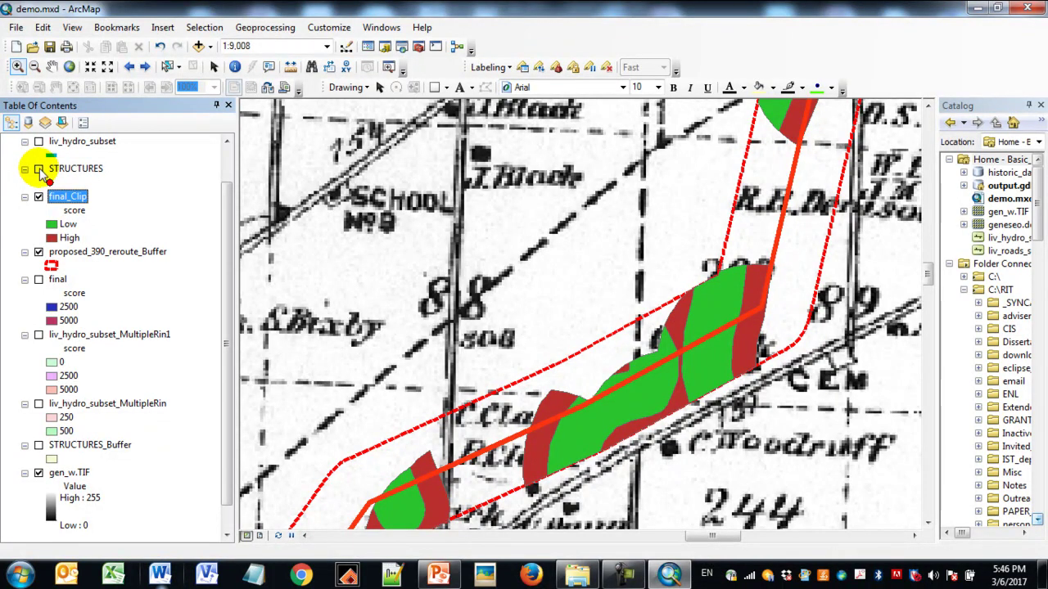
pyautogui.click(38, 169)
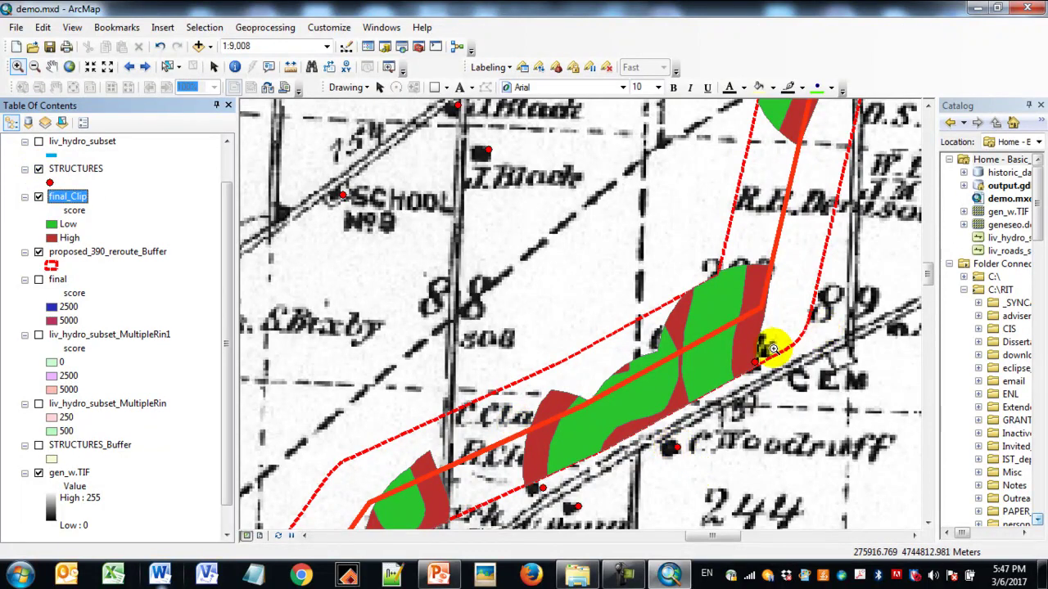
# - Hide the gen_w.TIF historic map and widen the Catalog panel
pyautogui.moveTo(223, 206); pyautogui.dragTo(228, 182)
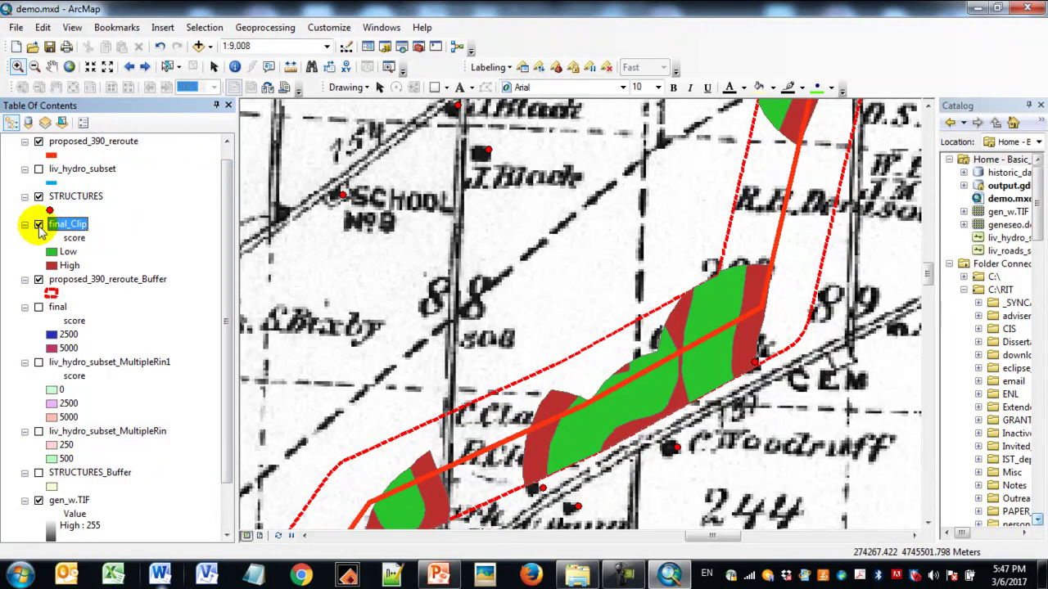
pyautogui.moveTo(227, 209); pyautogui.dragTo(224, 248)
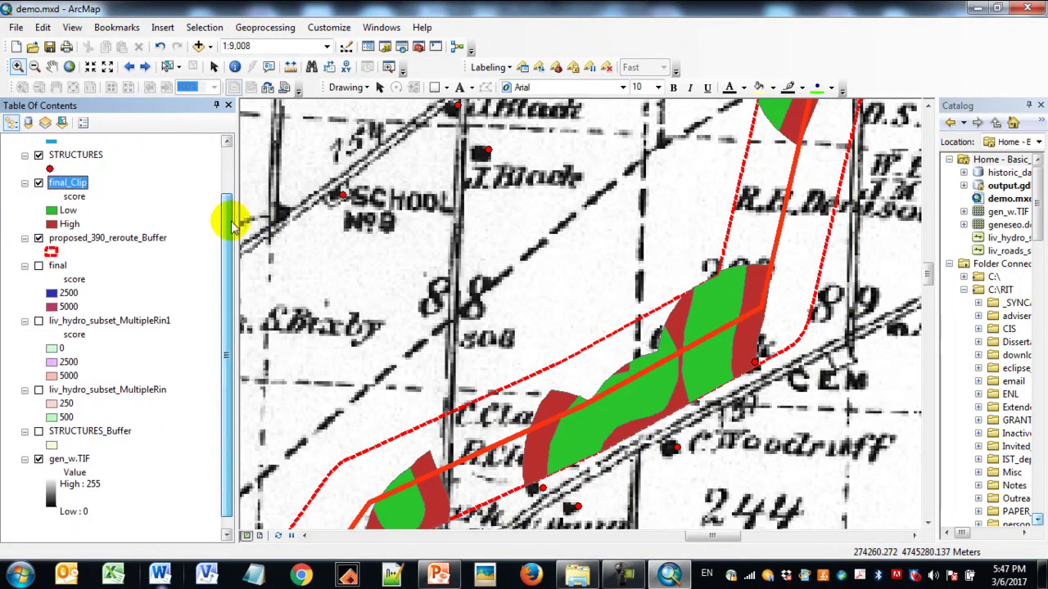
pyautogui.click(38, 460)
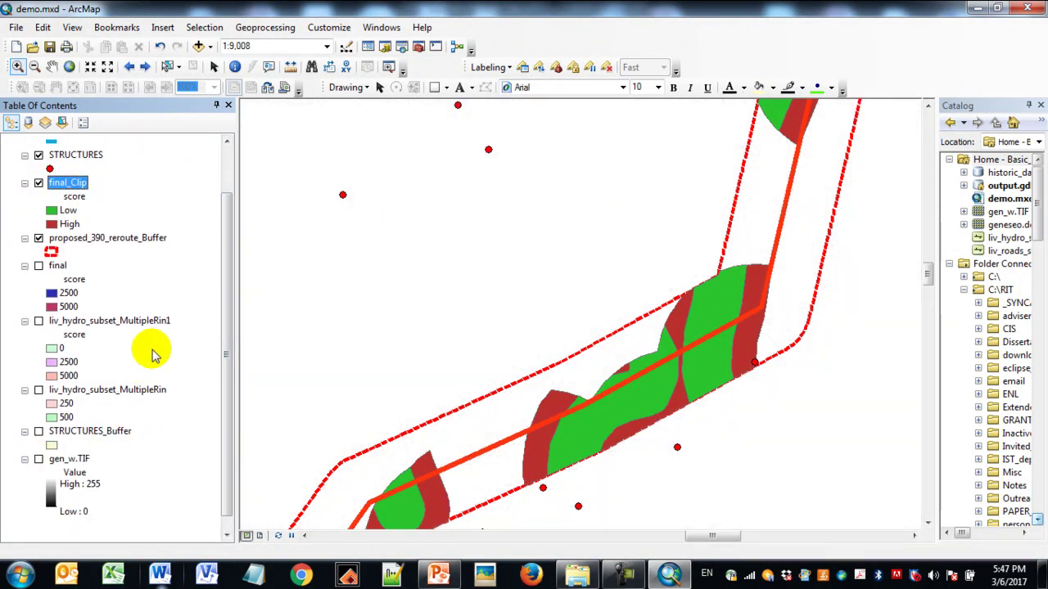
pyautogui.moveTo(937, 222); pyautogui.dragTo(897, 222)
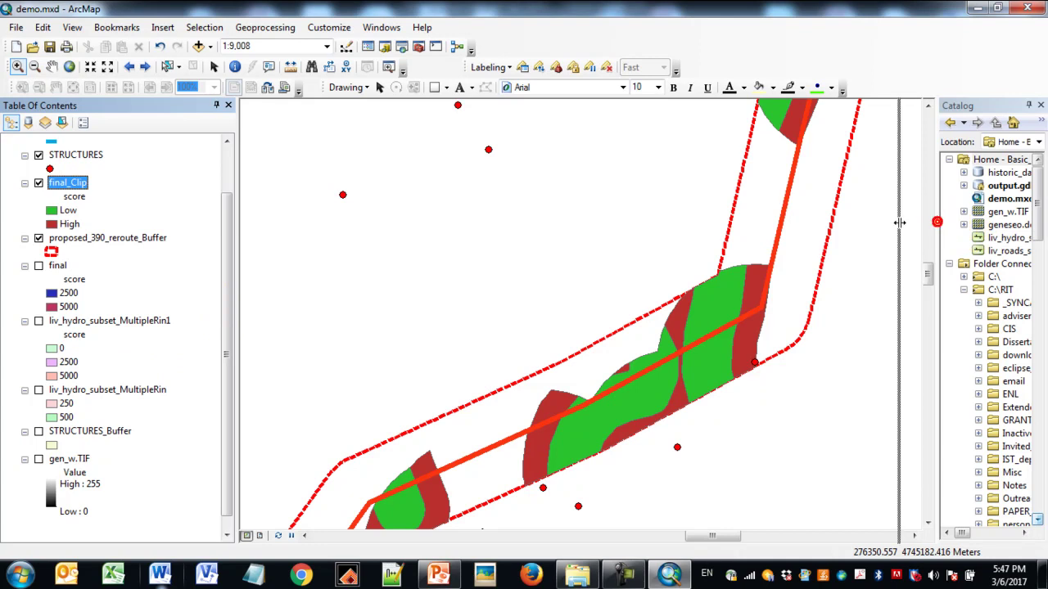
pyautogui.scroll(2, 232, 332)
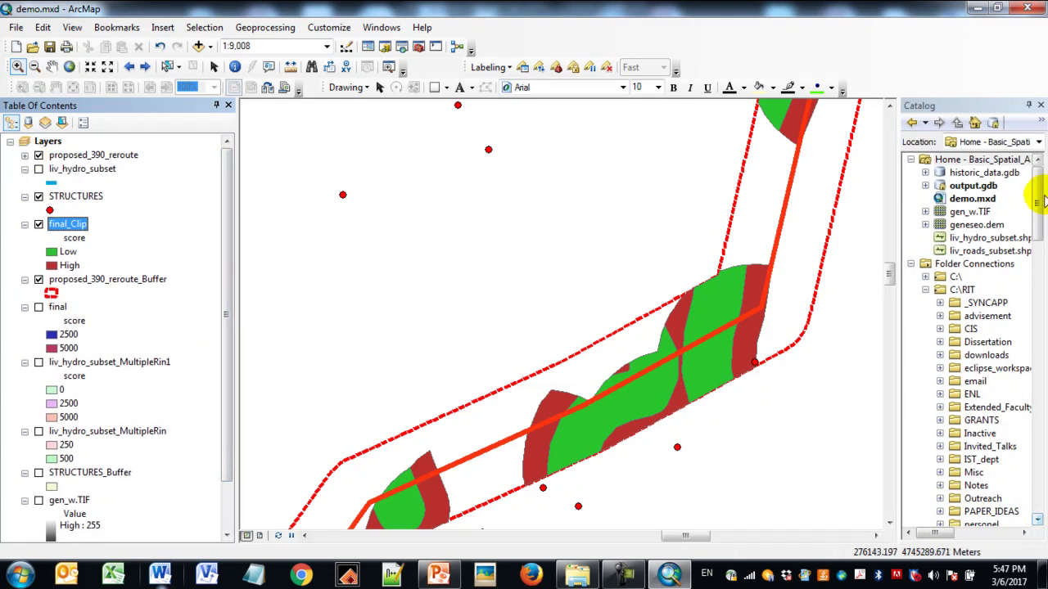
# - Add geneseo.dem from Catalog without pyramids and zoom to its full extent
pyautogui.click(976, 226)
pyautogui.moveTo(483, 306); pyautogui.dragTo(152, 494)
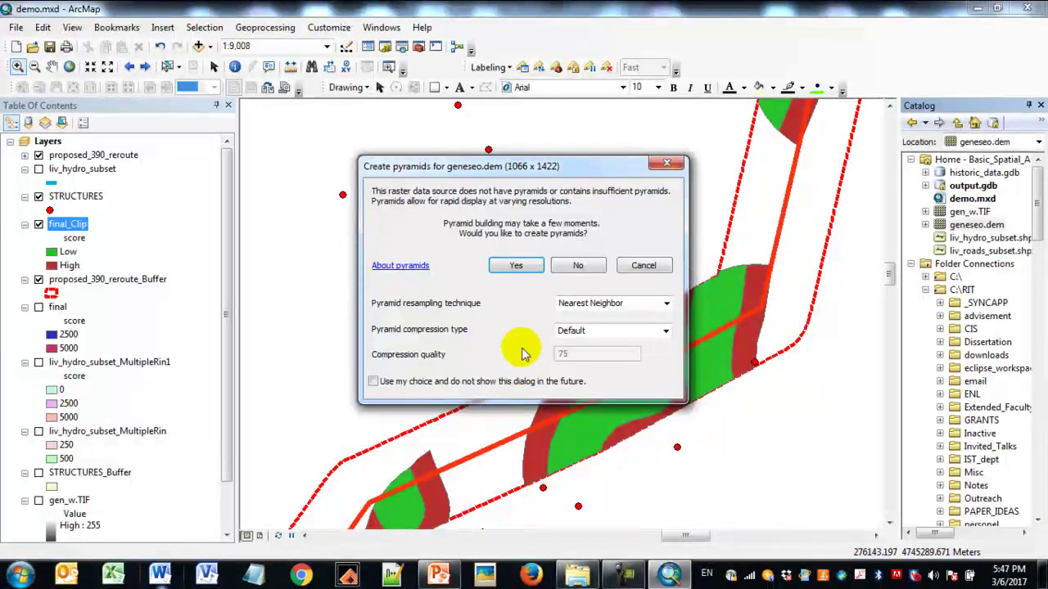
pyautogui.click(592, 263)
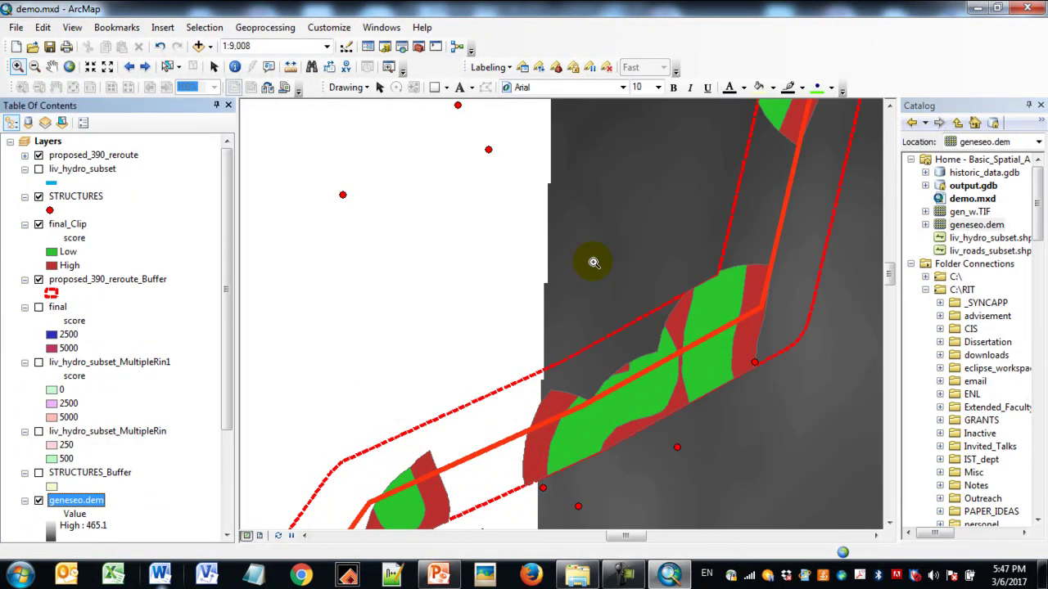
pyautogui.moveTo(229, 305); pyautogui.dragTo(232, 331)
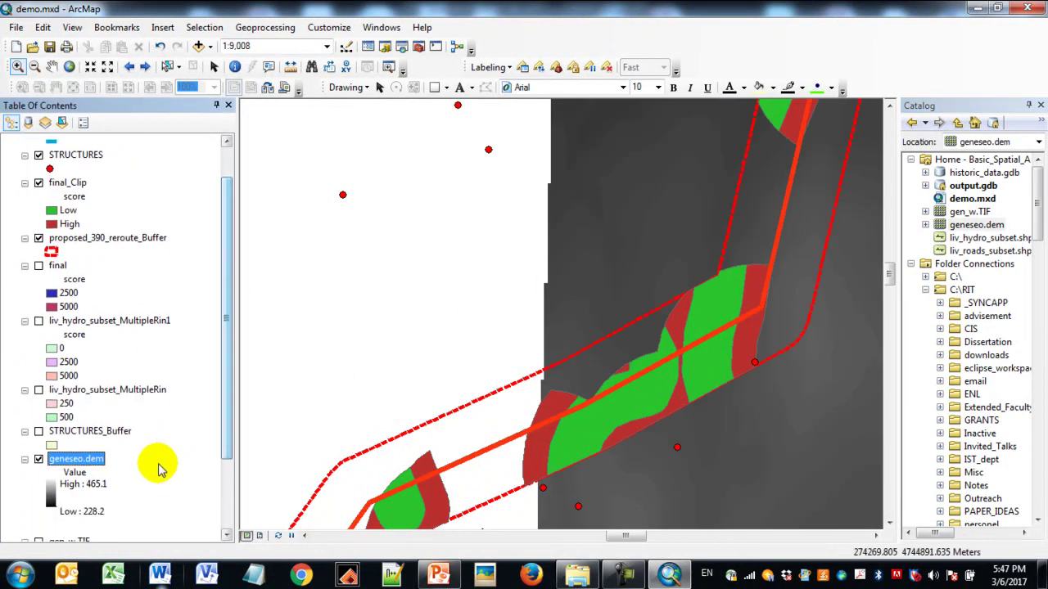
pyautogui.rightClick(77, 459)
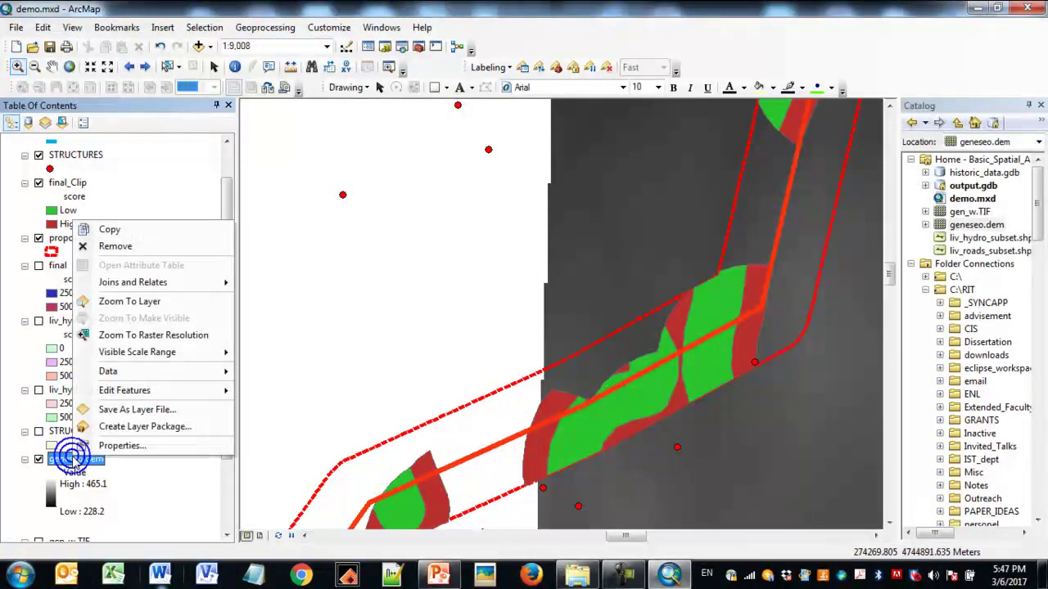
pyautogui.click(129, 302)
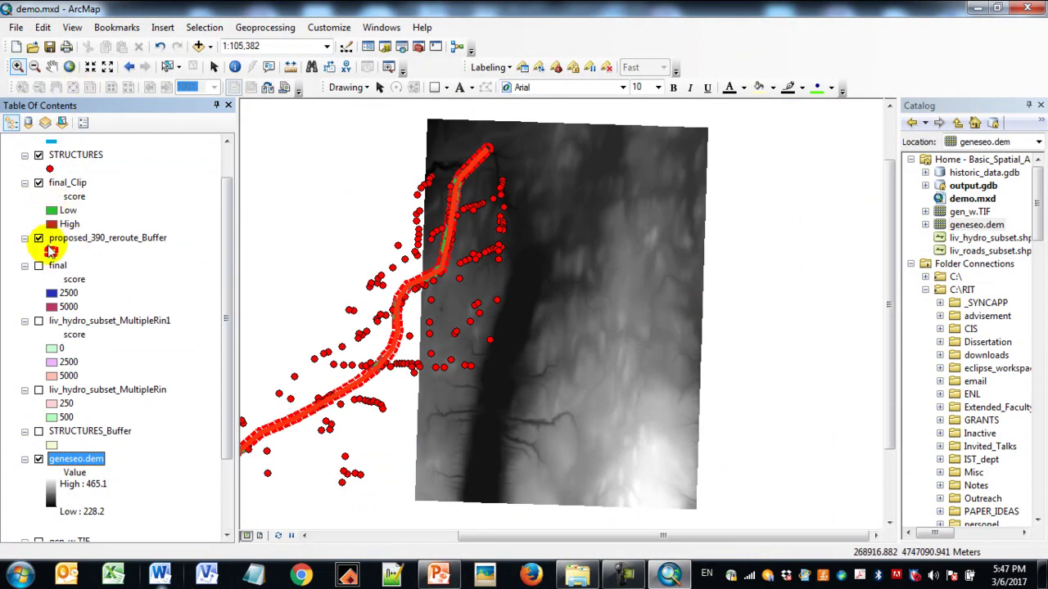
# - Hide STRUCTURES and the reroute buffer, zooming onto the route's upper bend
pyautogui.click(39, 155)
pyautogui.click(17, 66)
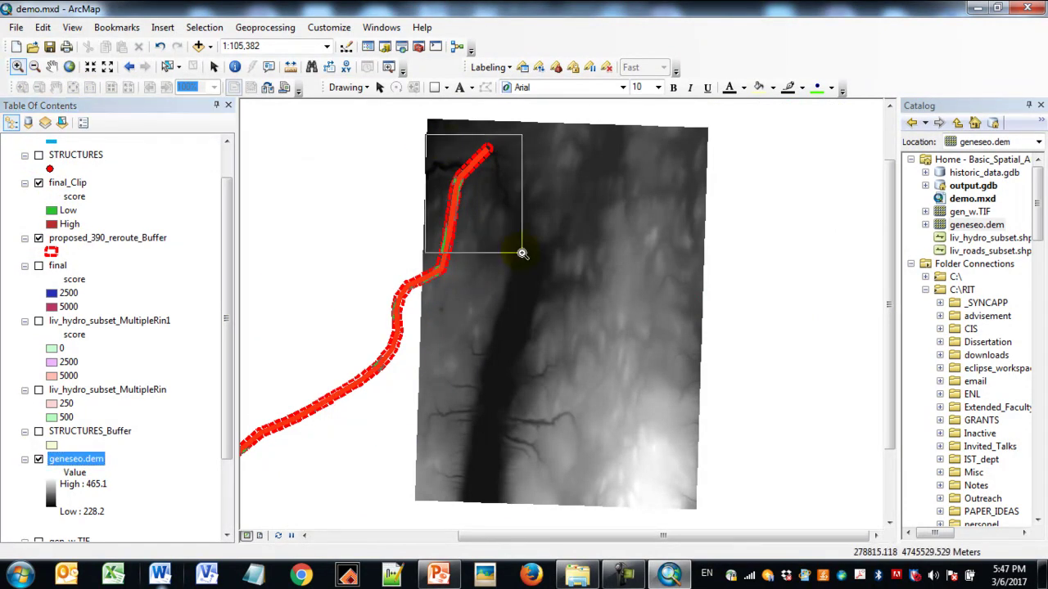
pyautogui.moveTo(426, 135); pyautogui.dragTo(522, 254)
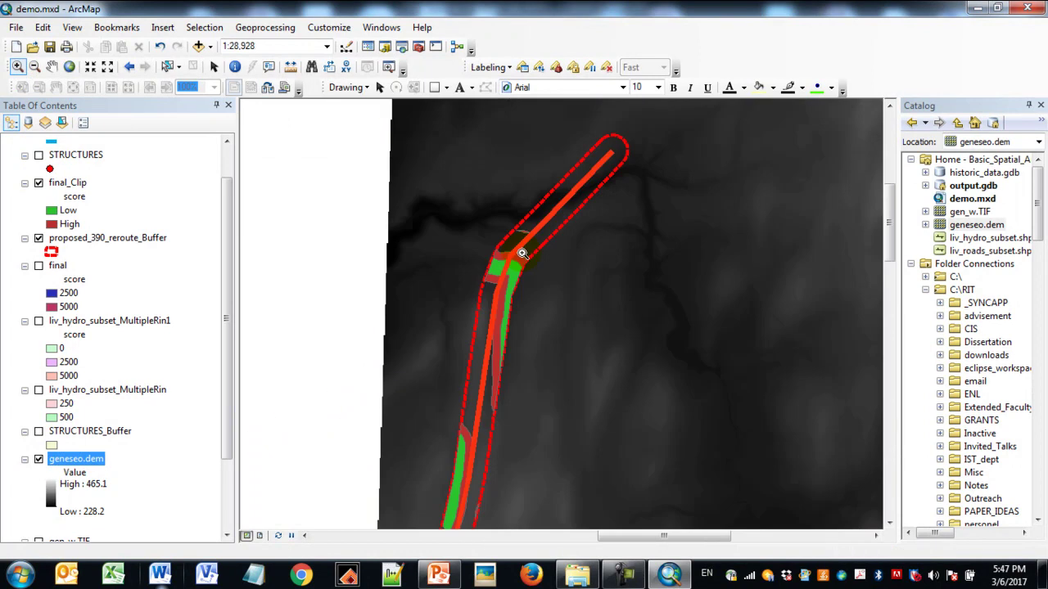
pyautogui.click(38, 238)
pyautogui.moveTo(232, 292); pyautogui.dragTo(251, 255)
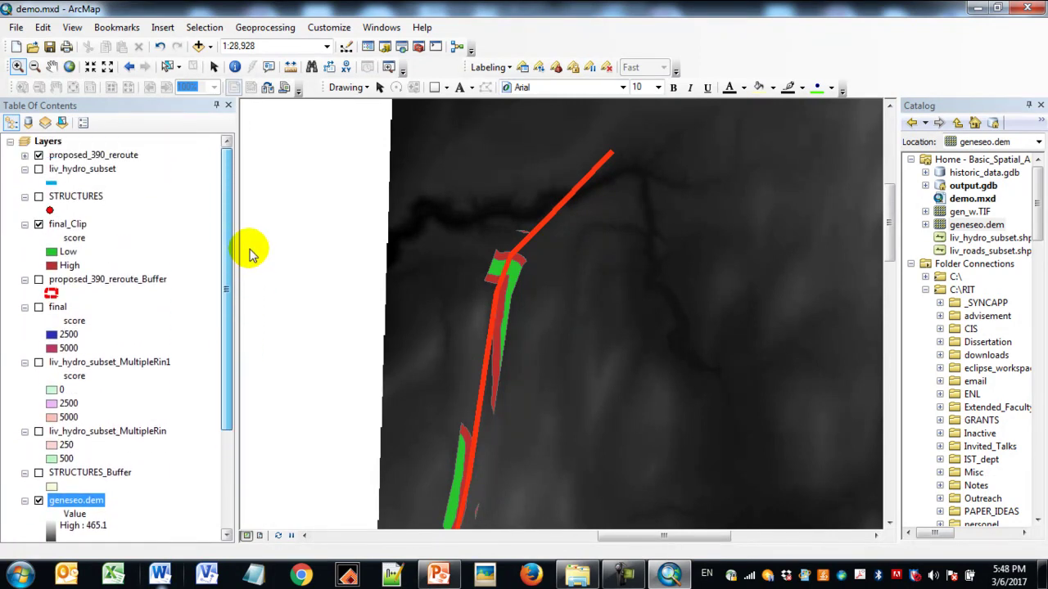
# - Turn off proposed_390_reroute and give geneseo.dem a green-to-brown colour ramp in Symbology
pyautogui.click(39, 155)
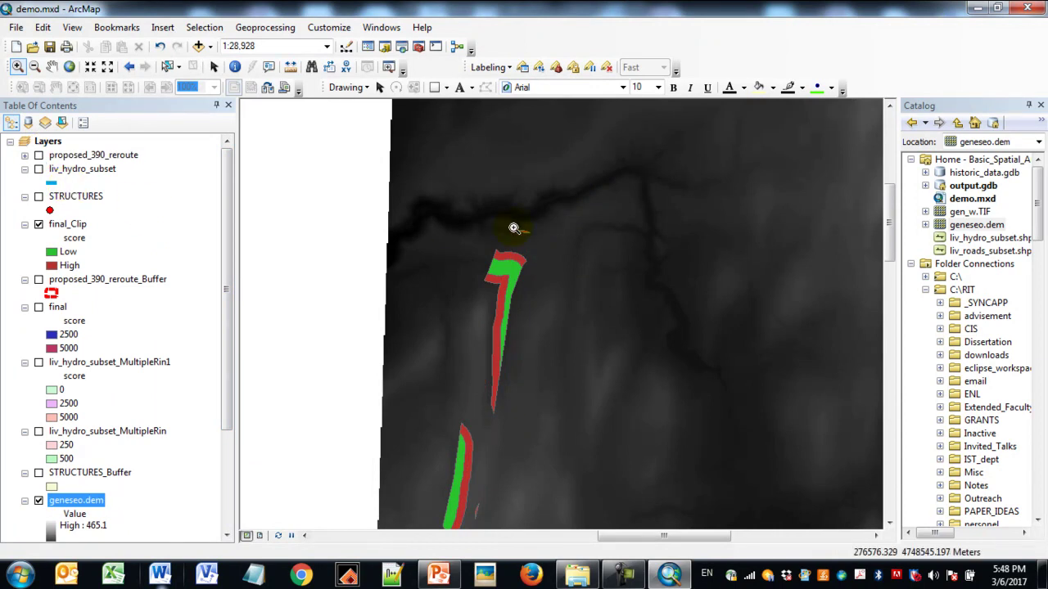
pyautogui.moveTo(235, 292); pyautogui.dragTo(231, 372)
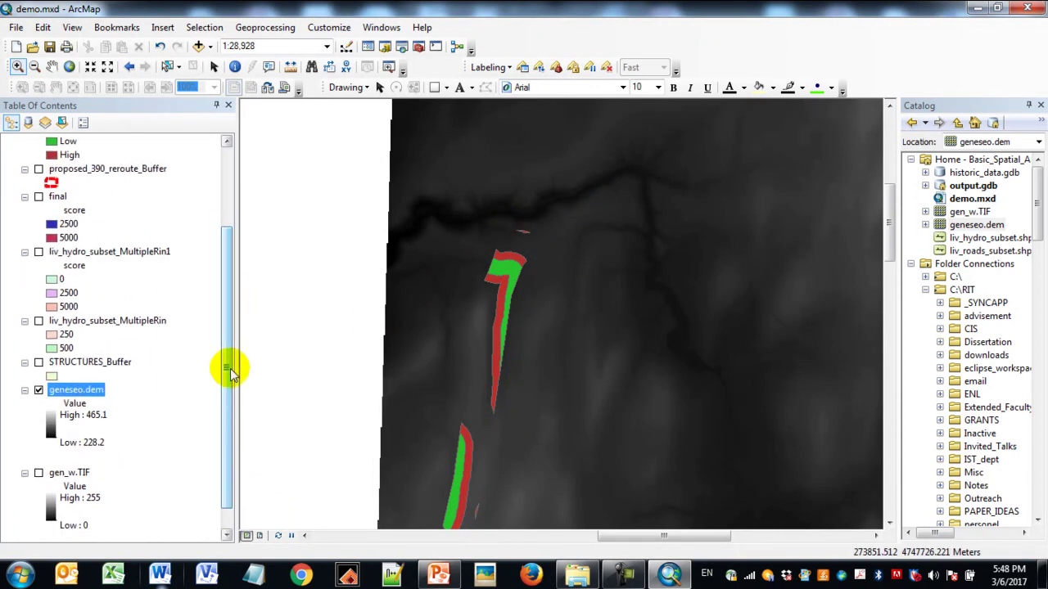
pyautogui.rightClick(94, 395)
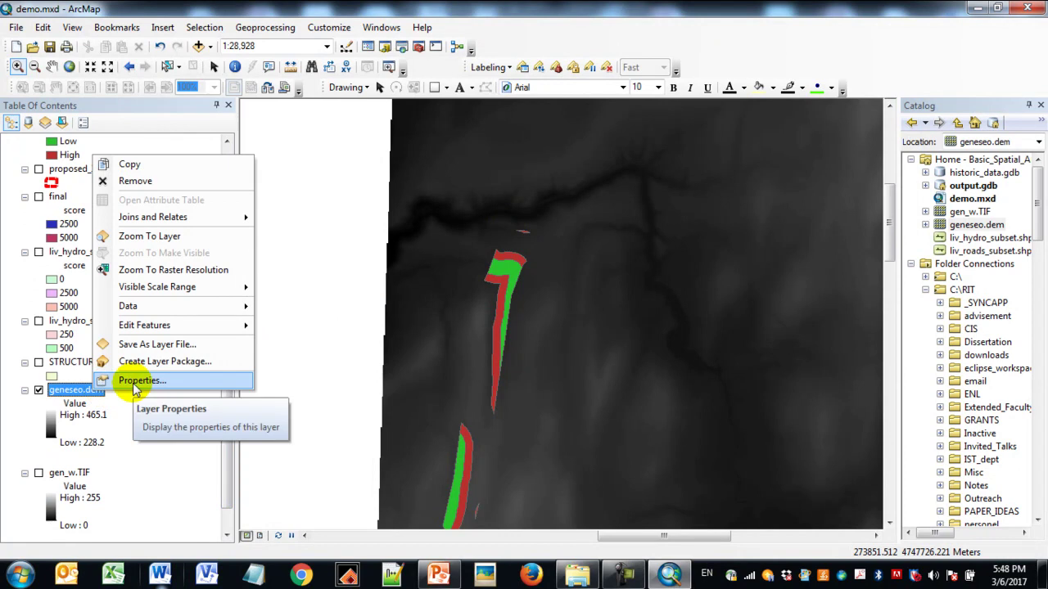
pyautogui.click(133, 382)
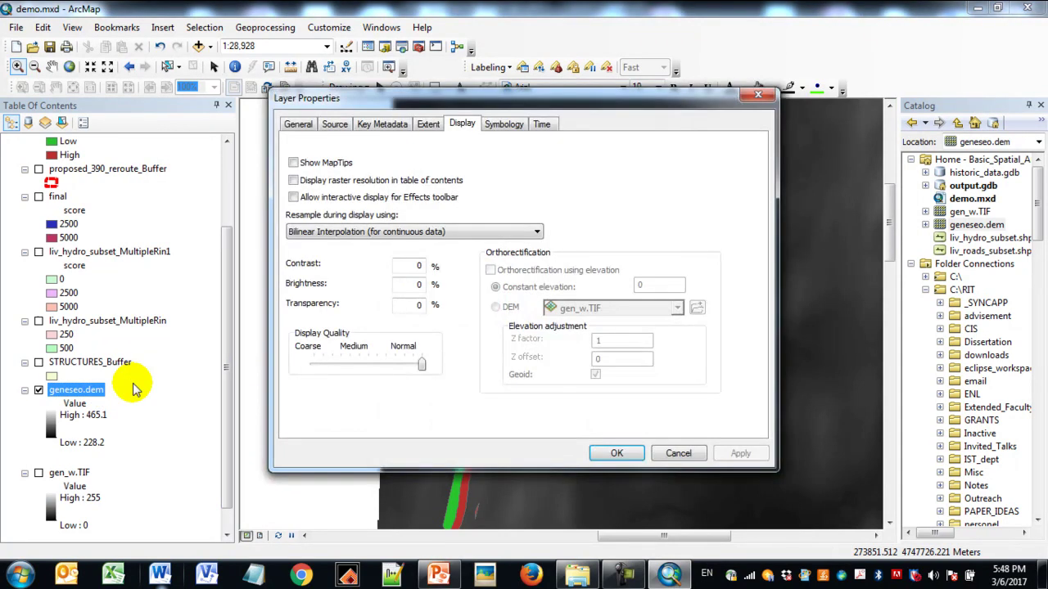
pyautogui.click(500, 123)
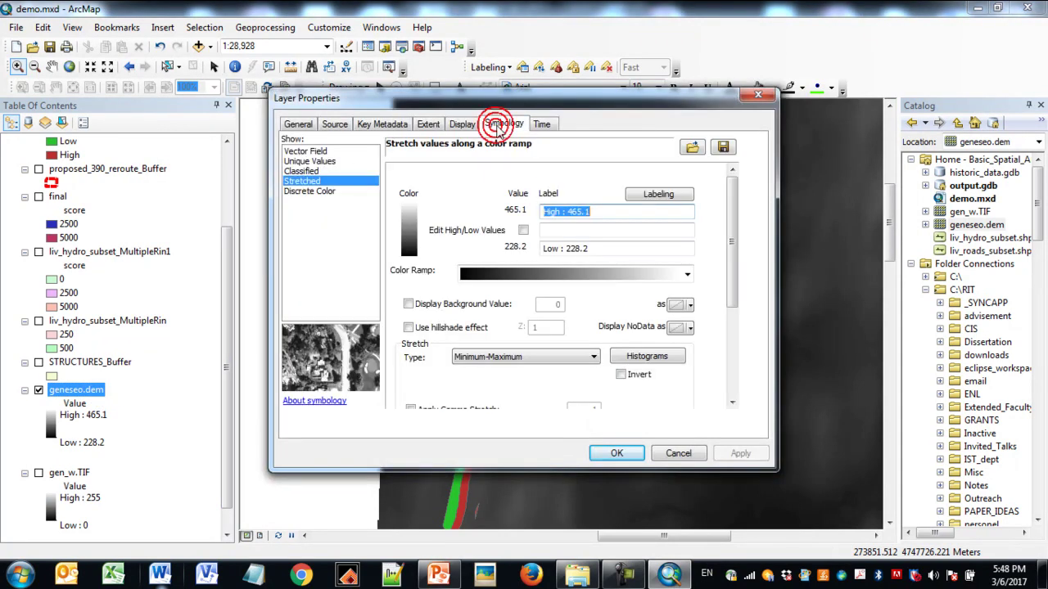
pyautogui.click(687, 275)
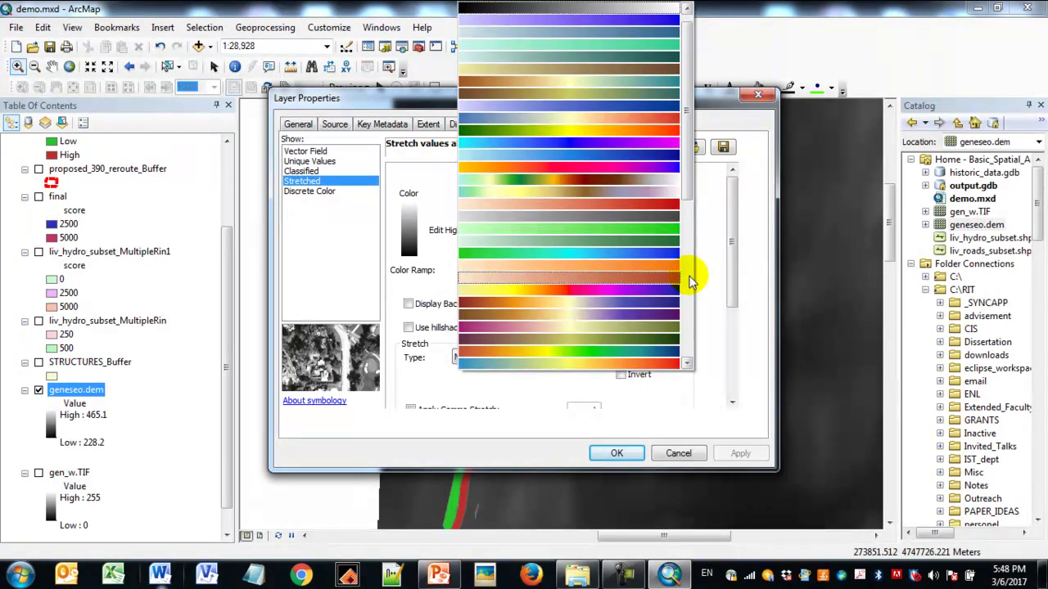
pyautogui.click(684, 180)
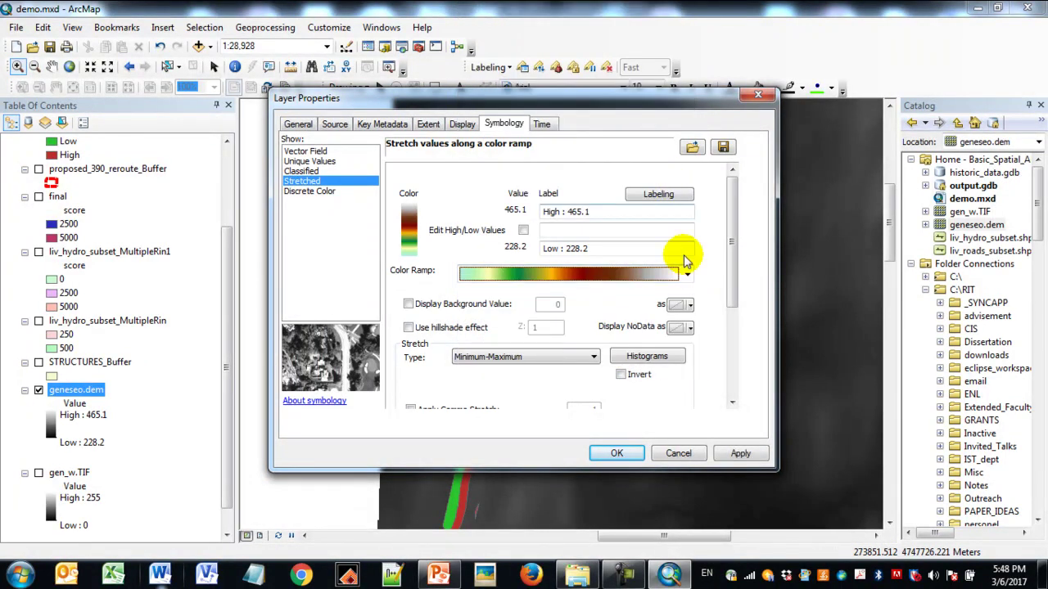
pyautogui.click(737, 452)
pyautogui.click(634, 452)
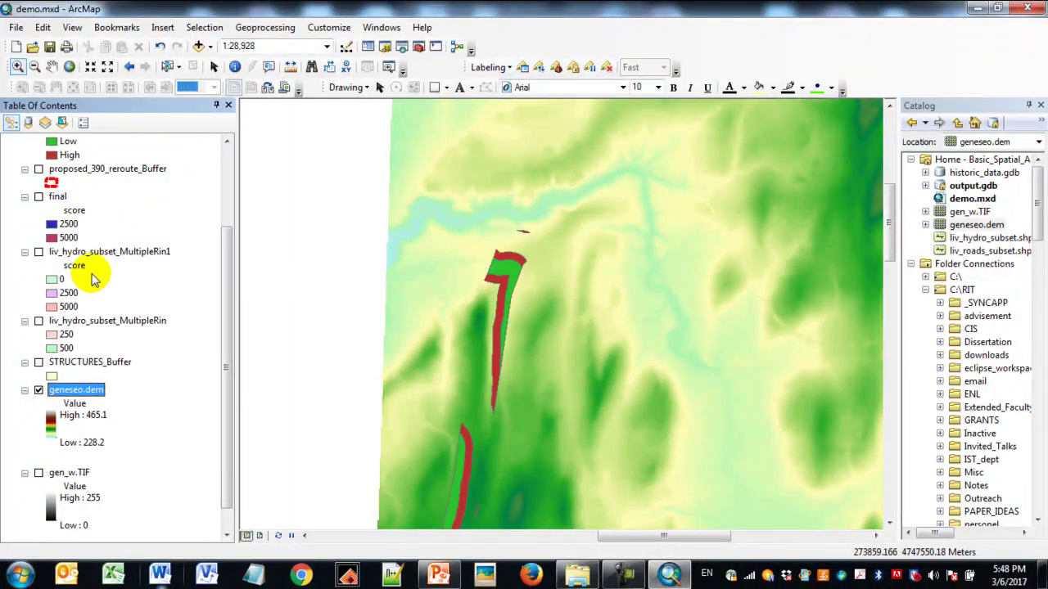
# - Hide final_Clip and enable Spatial Analyst in Customize > Extensions
pyautogui.moveTo(228, 364); pyautogui.dragTo(238, 278)
pyautogui.click(39, 211)
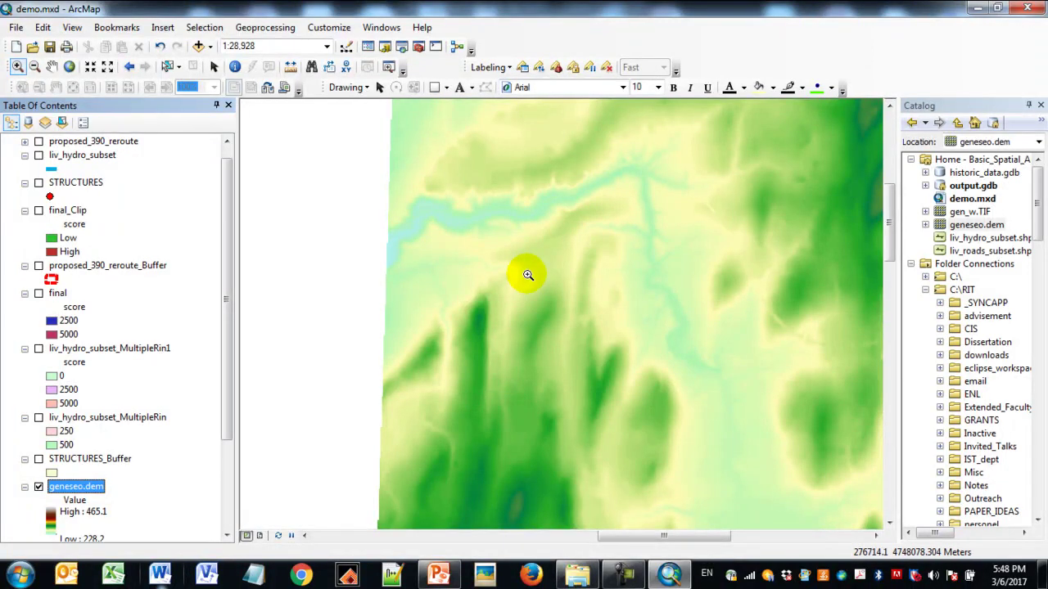
pyautogui.click(338, 31)
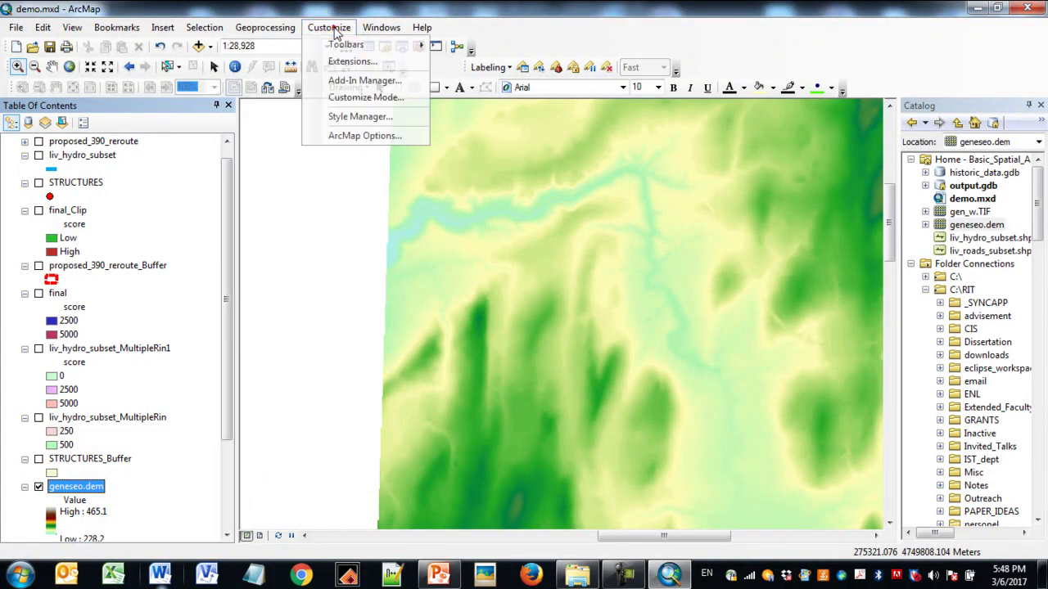
pyautogui.click(358, 64)
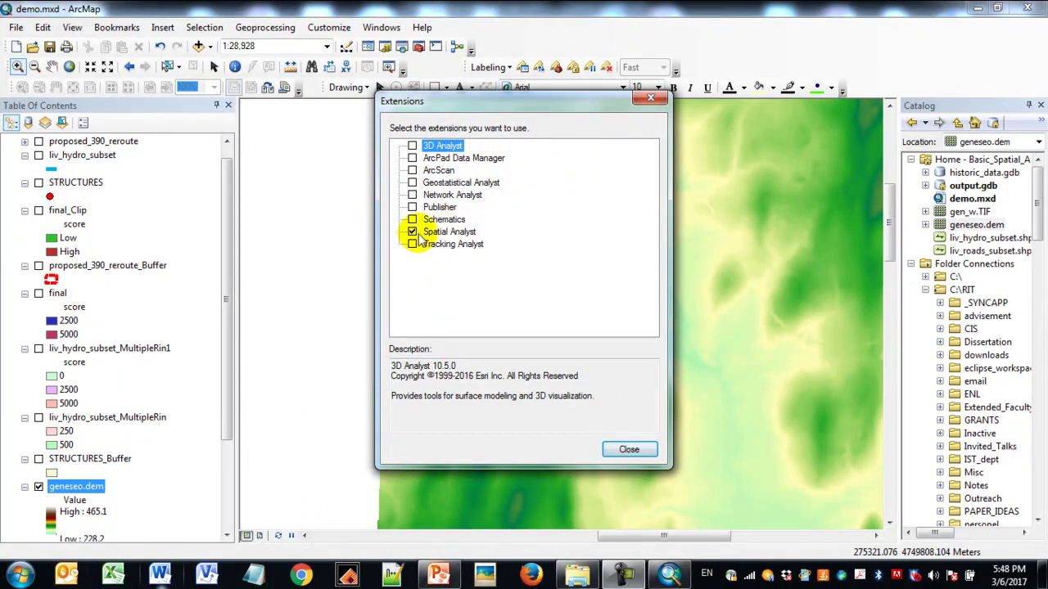
pyautogui.click(412, 232)
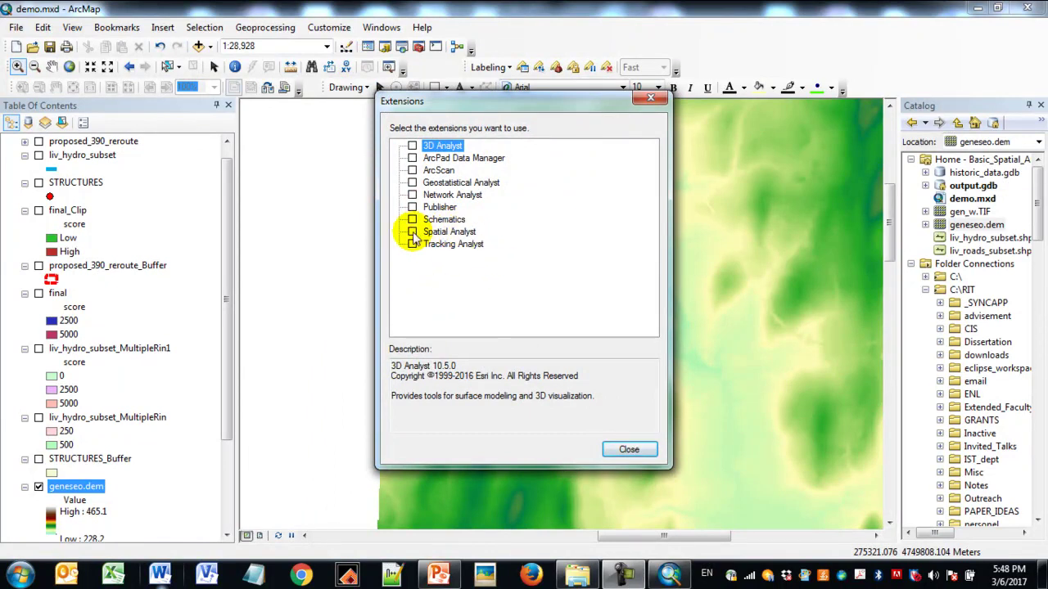
pyautogui.click(412, 233)
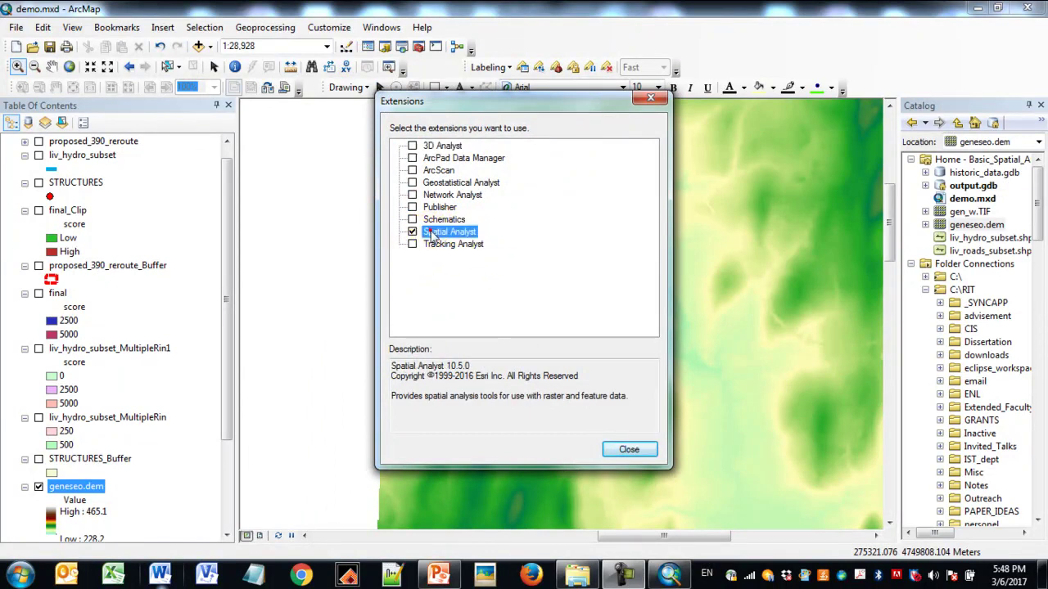
pyautogui.click(635, 450)
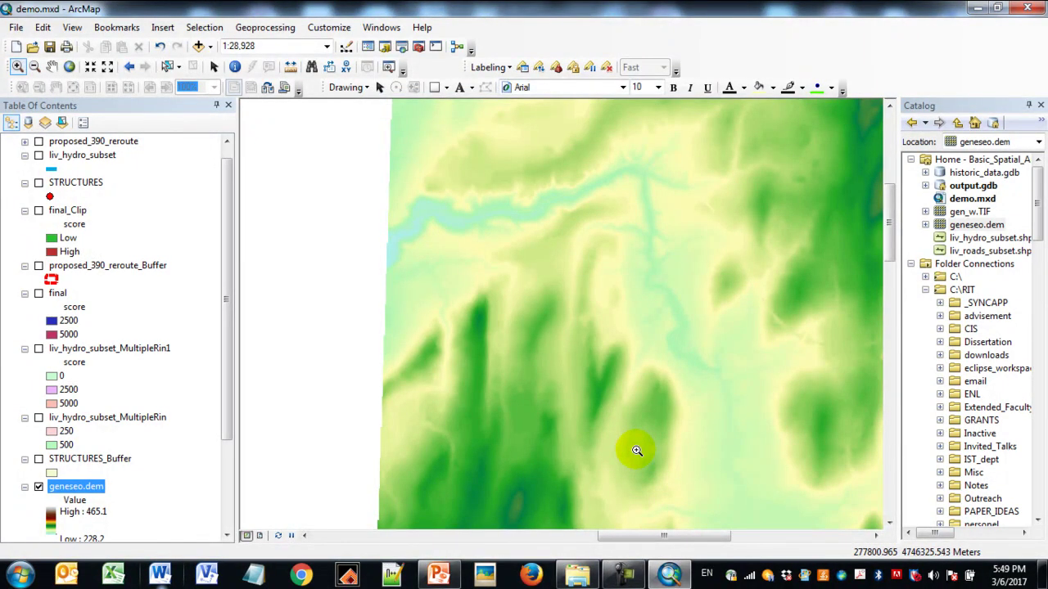
# - Search for Hillshade and open the Spatial Analyst Hillshade tool
pyautogui.click(401, 46)
pyautogui.click(754, 163)
pyautogui.write('Hillshade')
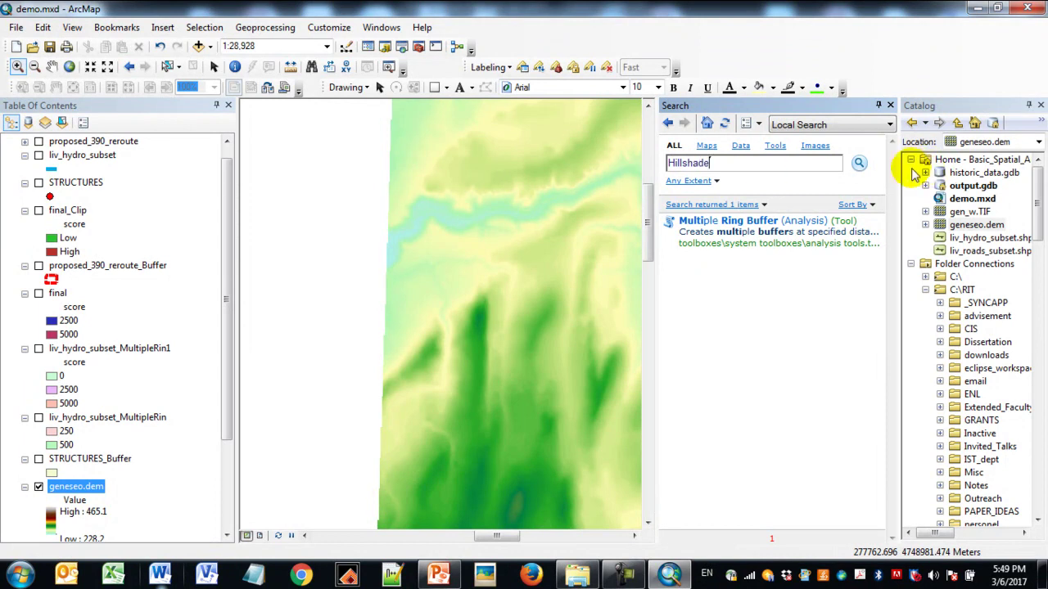
pyautogui.click(859, 163)
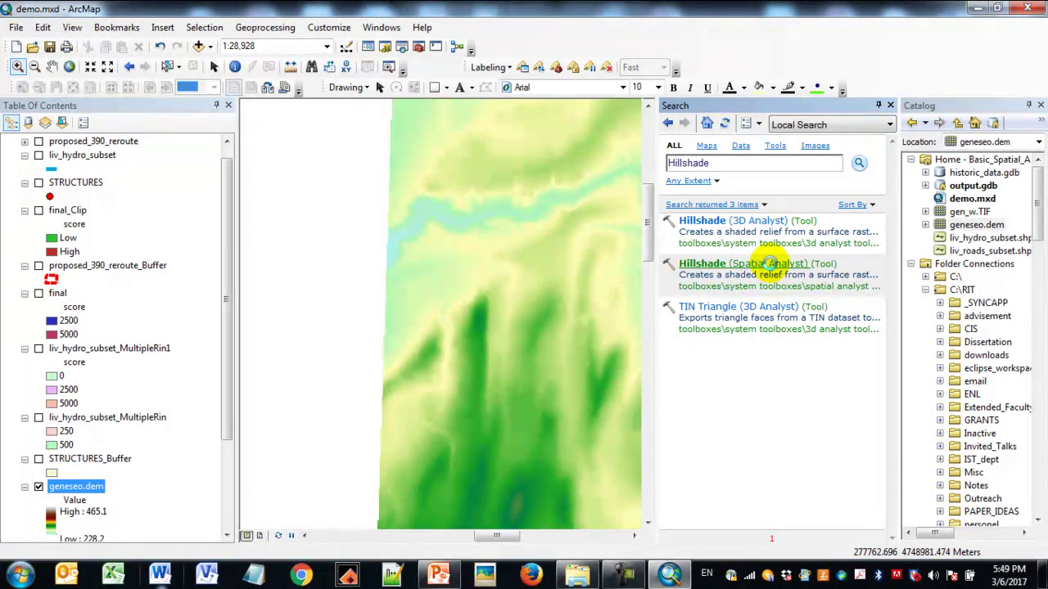
pyautogui.click(769, 263)
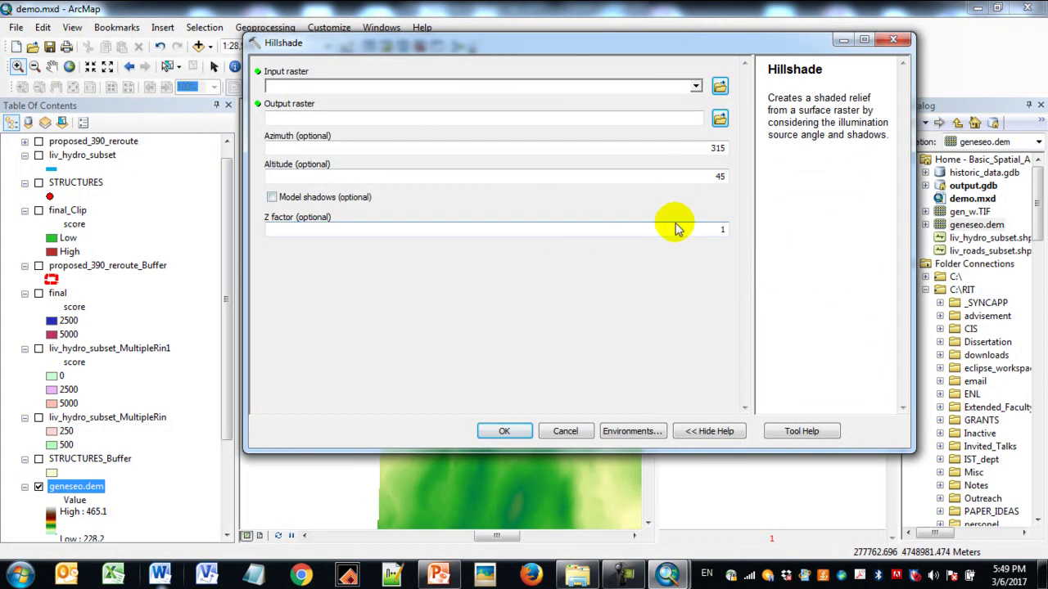
# - Run Hillshade on geneseo.dem with output HillSha_dem1 in output.gdb
pyautogui.click(695, 89)
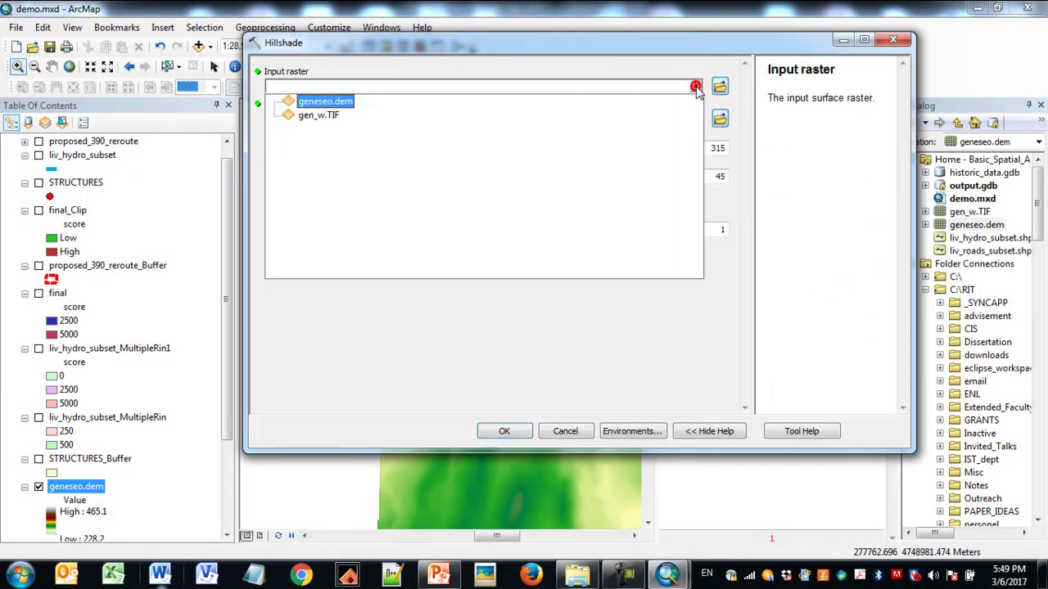
pyautogui.click(344, 101)
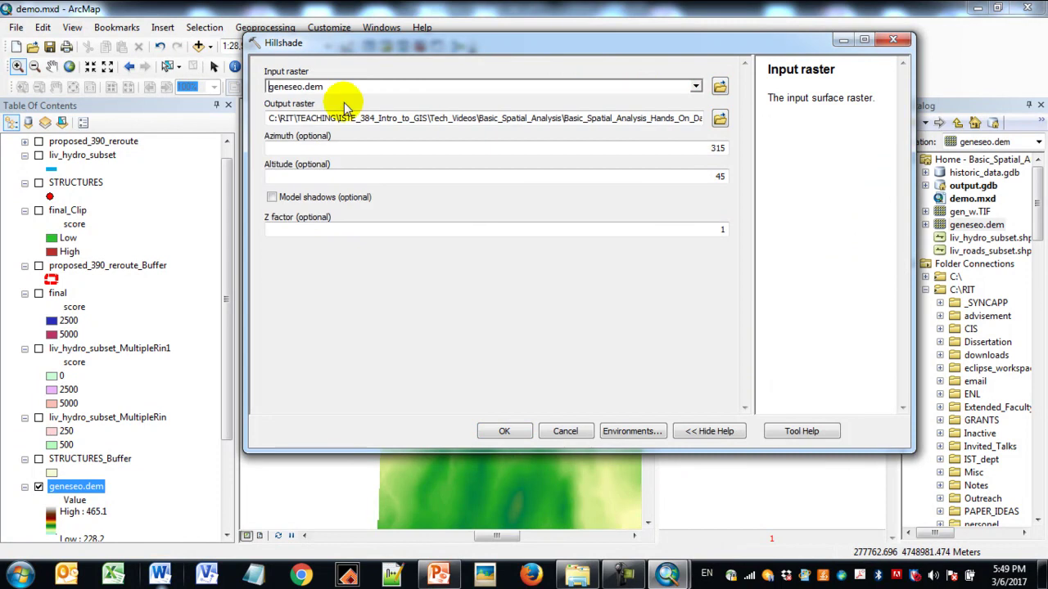
pyautogui.moveTo(433, 122); pyautogui.dragTo(704, 118)
pyautogui.click(652, 120)
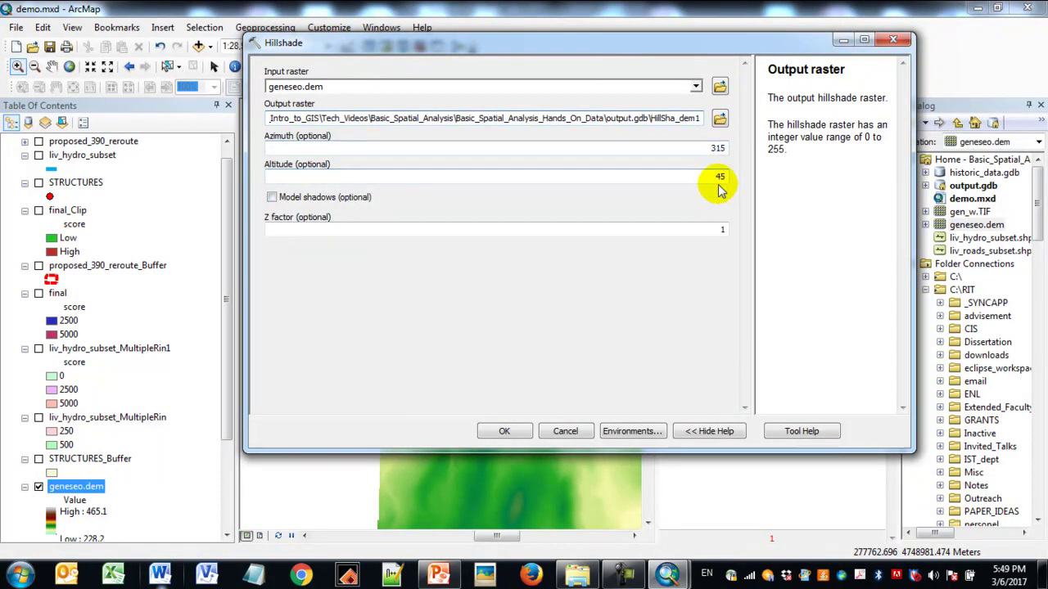
pyautogui.click(504, 432)
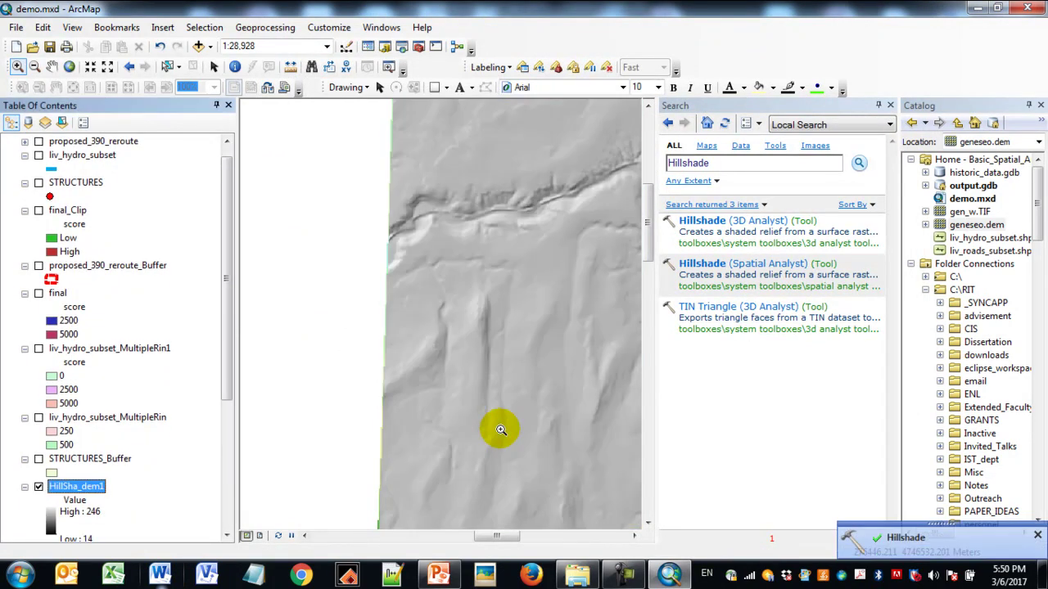
# - Move geneseo.dem above the HillSha_dem1 layer in the Table of Contents
pyautogui.click(890, 105)
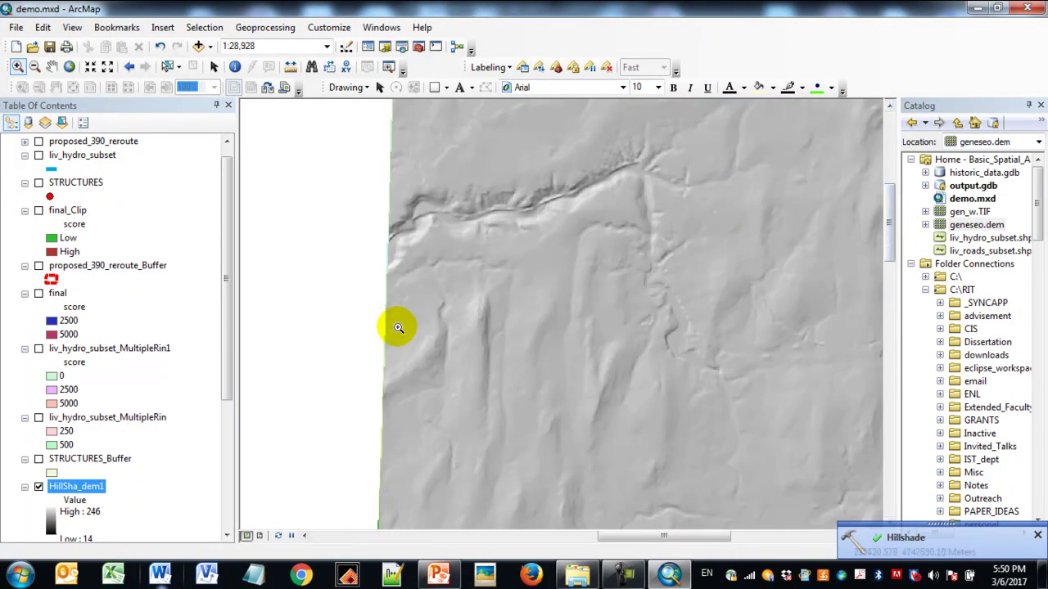
pyautogui.click(1037, 537)
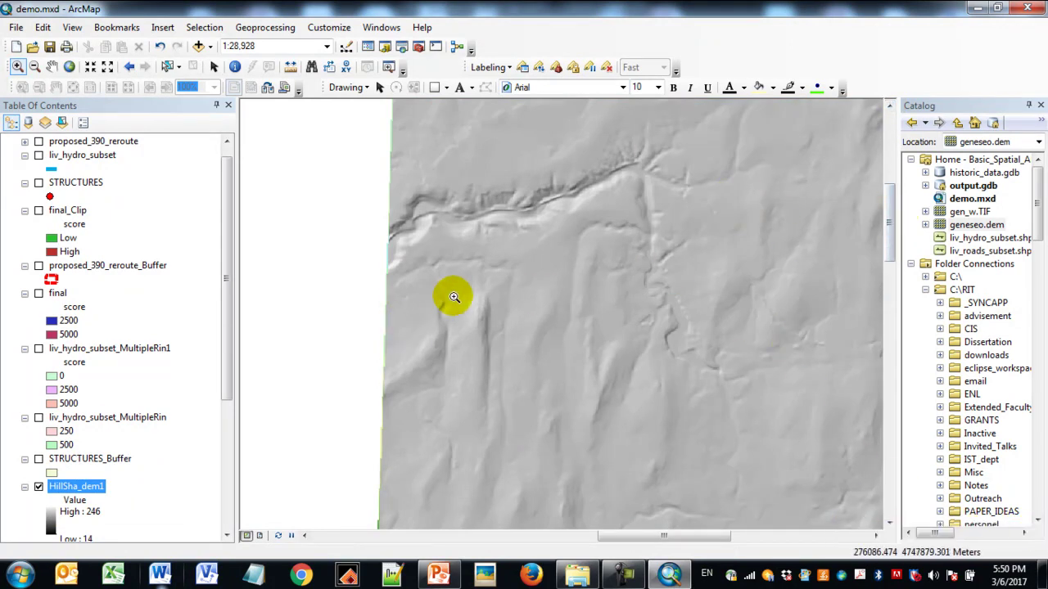
pyautogui.moveTo(228, 381); pyautogui.dragTo(234, 434)
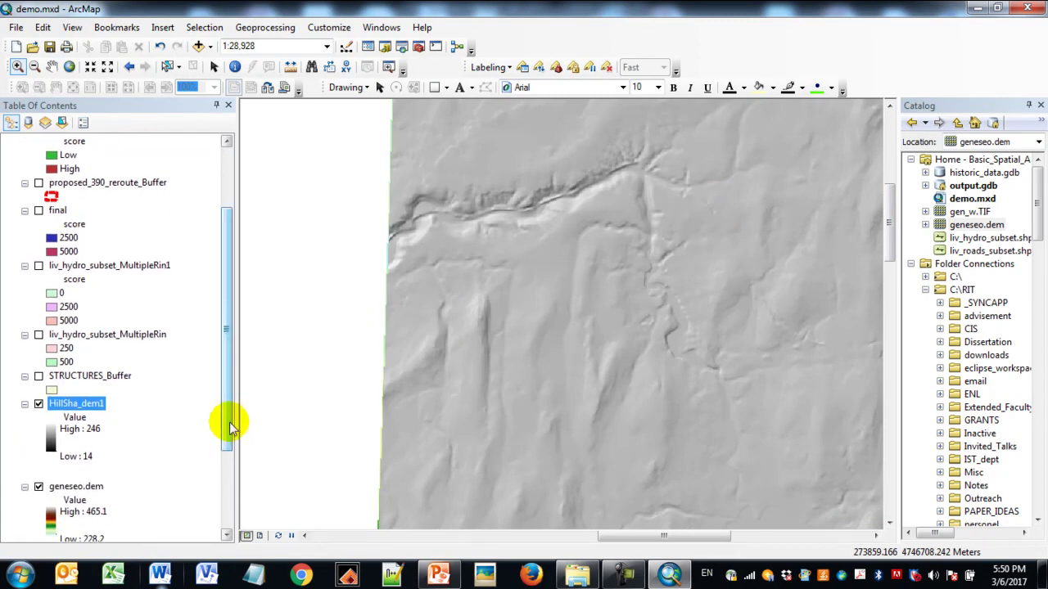
pyautogui.click(94, 487)
pyautogui.moveTo(95, 463); pyautogui.dragTo(94, 400)
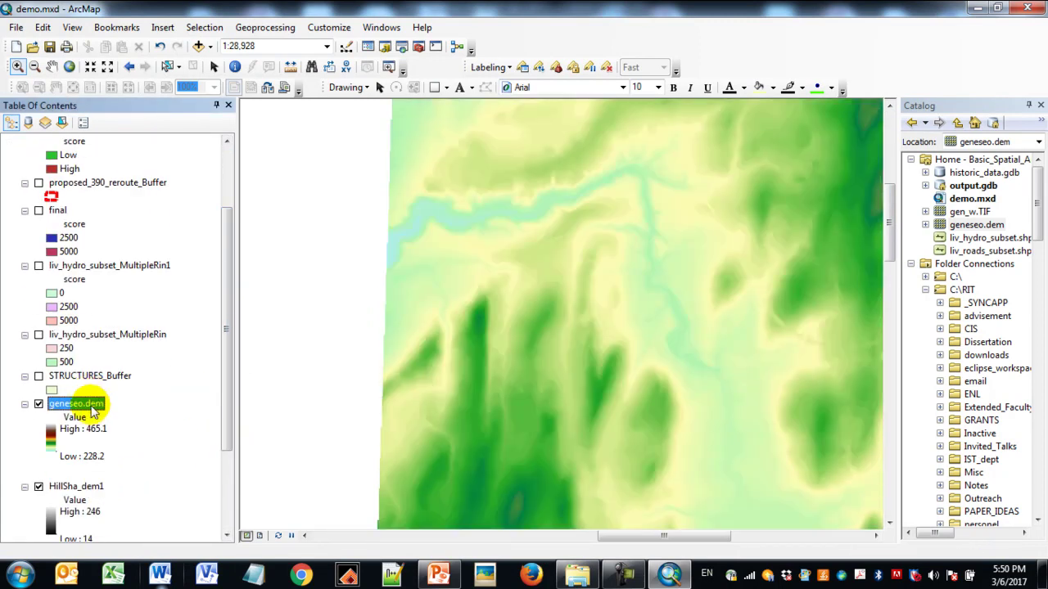
# - Set geneseo.dem's display transparency to 50%
pyautogui.rightClick(92, 410)
pyautogui.click(123, 394)
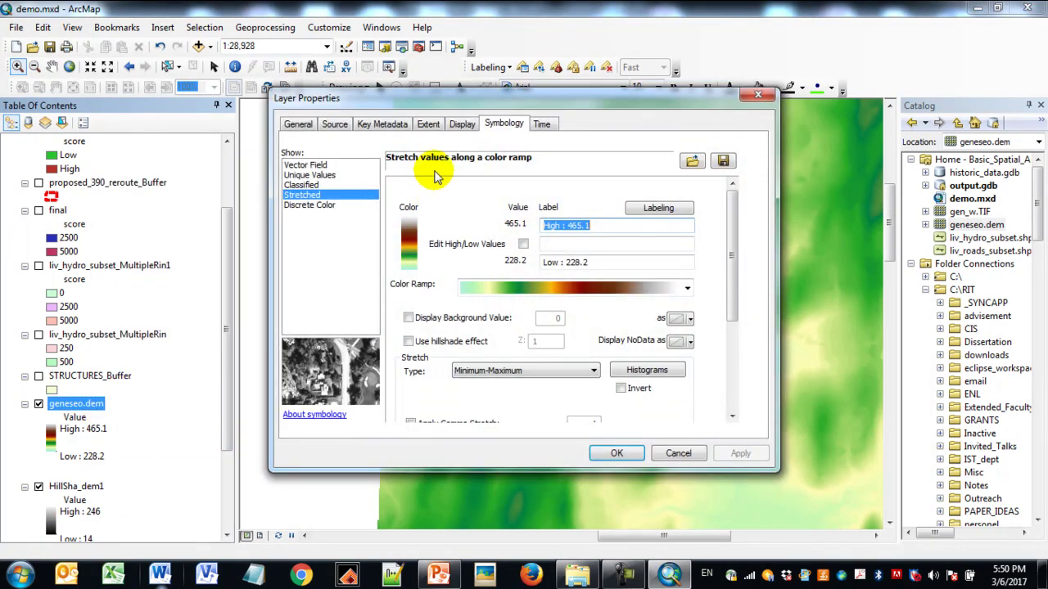
pyautogui.click(460, 126)
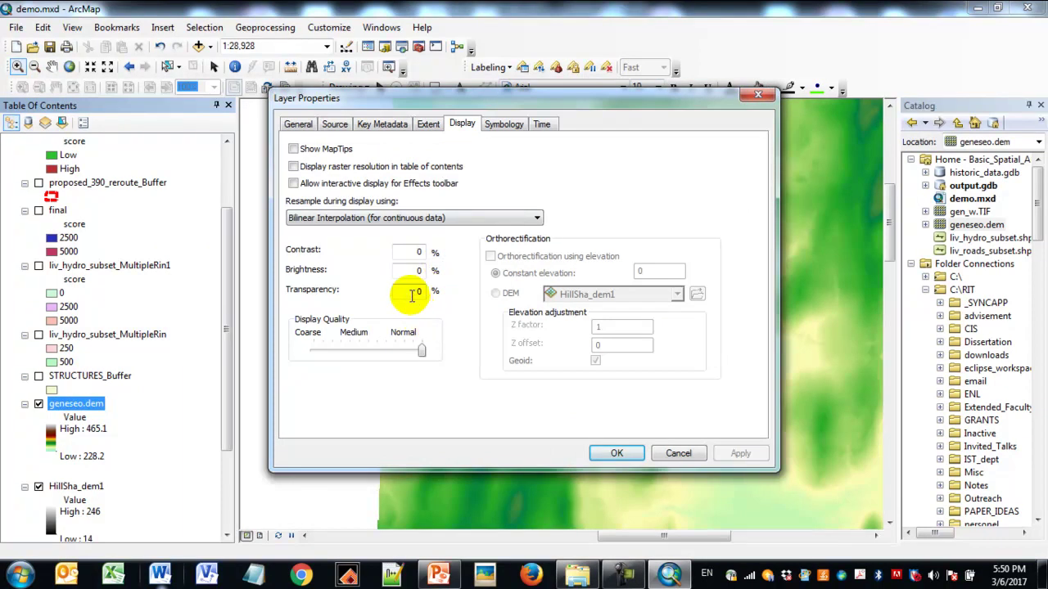
pyautogui.doubleClick(425, 291)
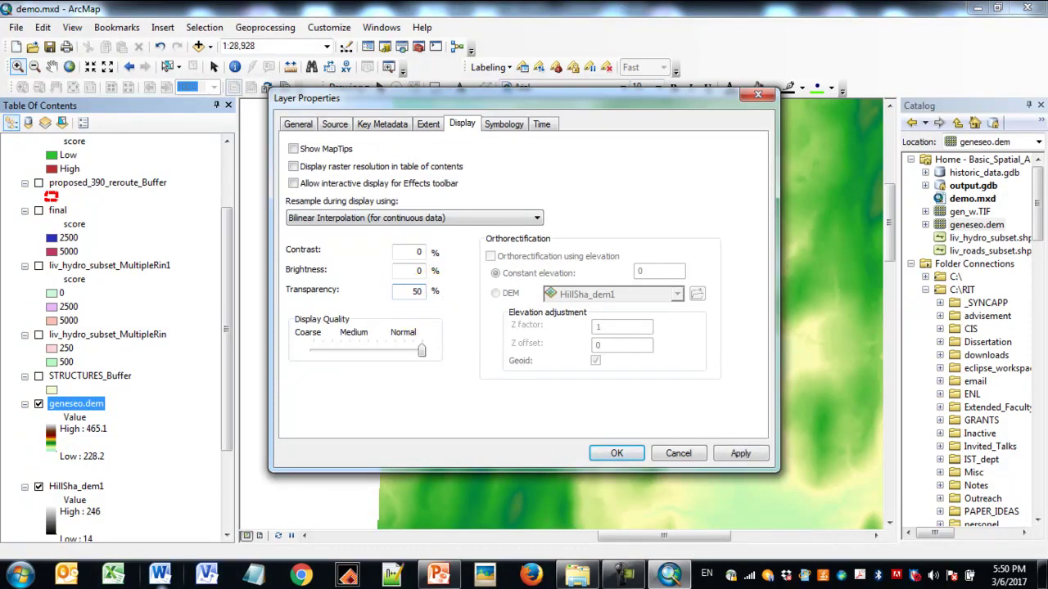
pyautogui.click(750, 454)
pyautogui.click(619, 453)
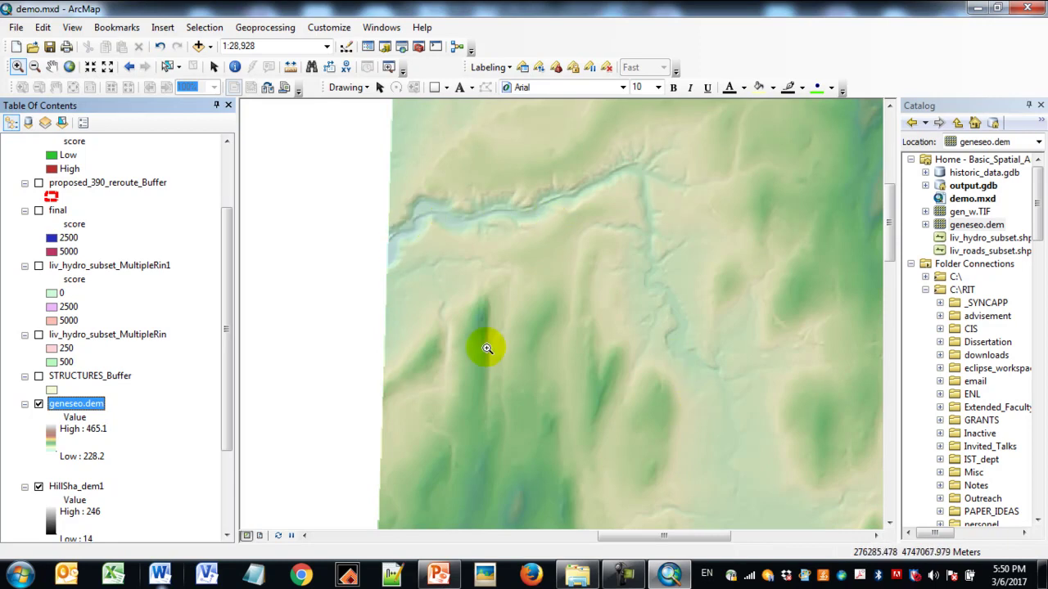
pyautogui.moveTo(226, 249); pyautogui.dragTo(227, 205)
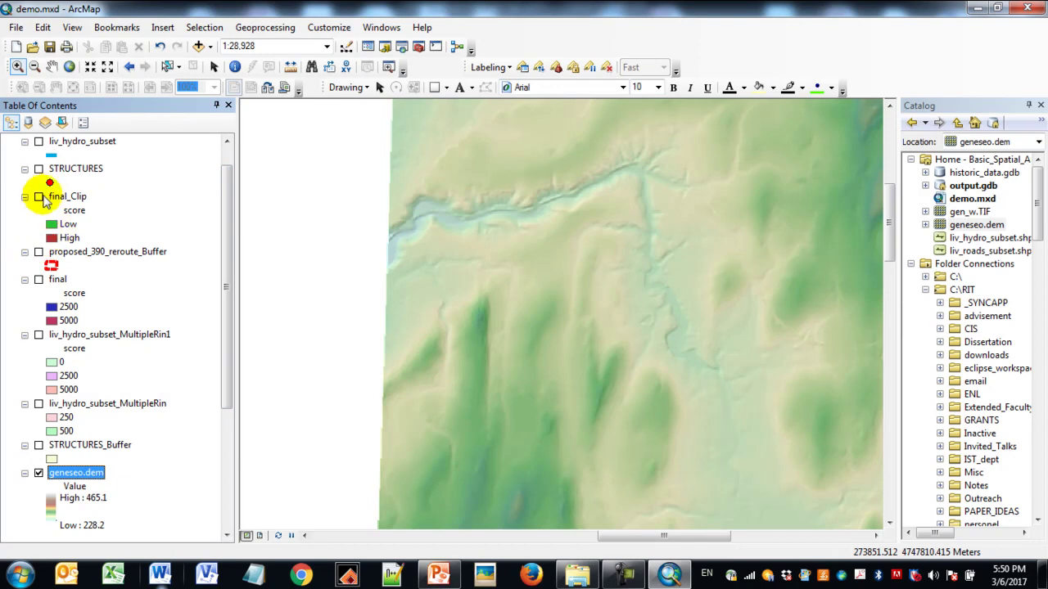
# - Turn on final_Clip and proposed_390_reroute_Buffer, then widen Catalog and expand output.gdb
pyautogui.click(39, 197)
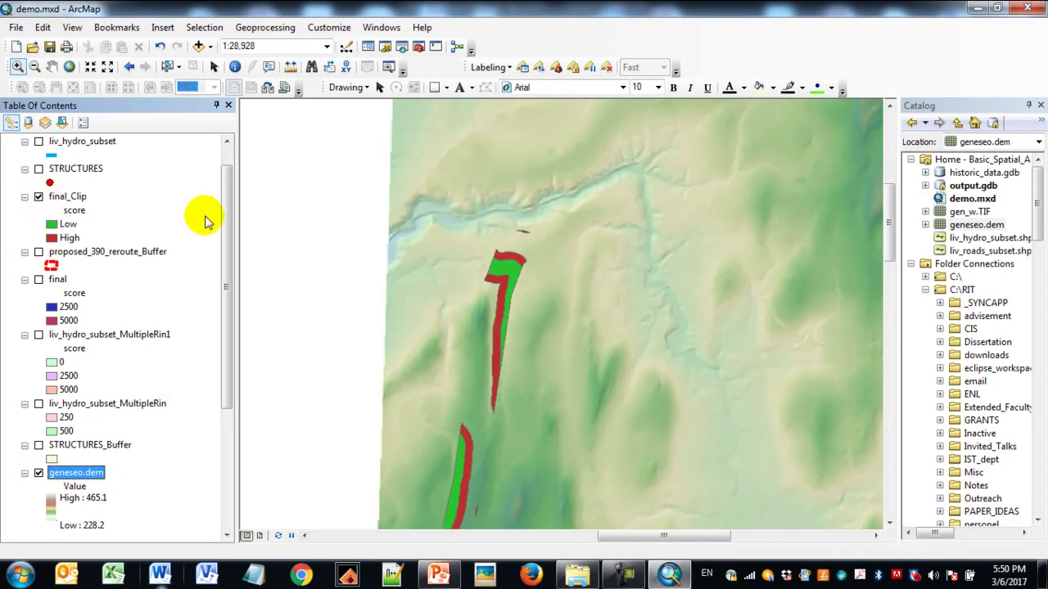
pyautogui.scroll(3, 232, 240)
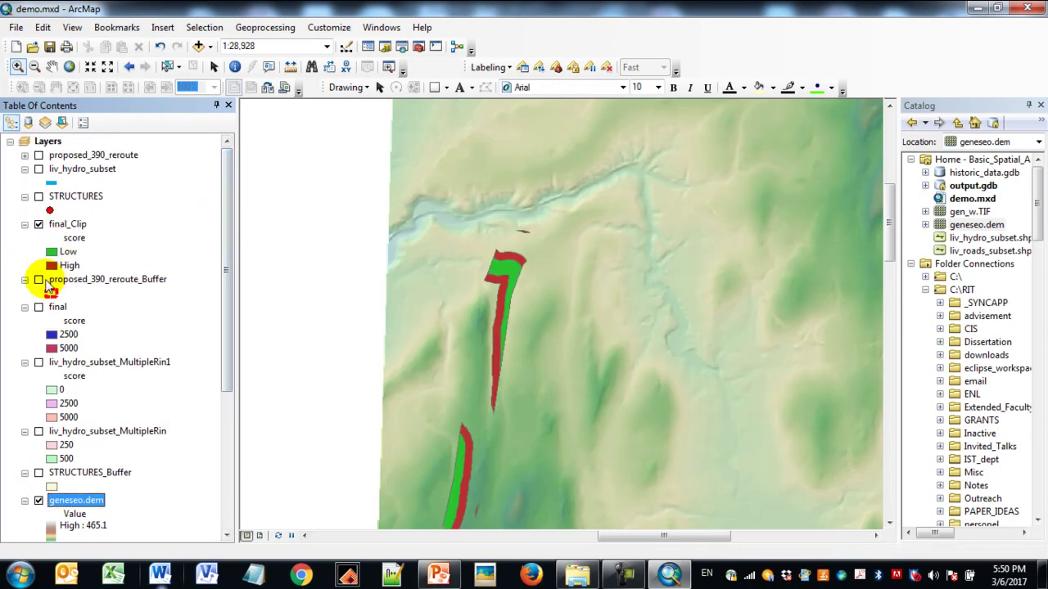
pyautogui.click(38, 279)
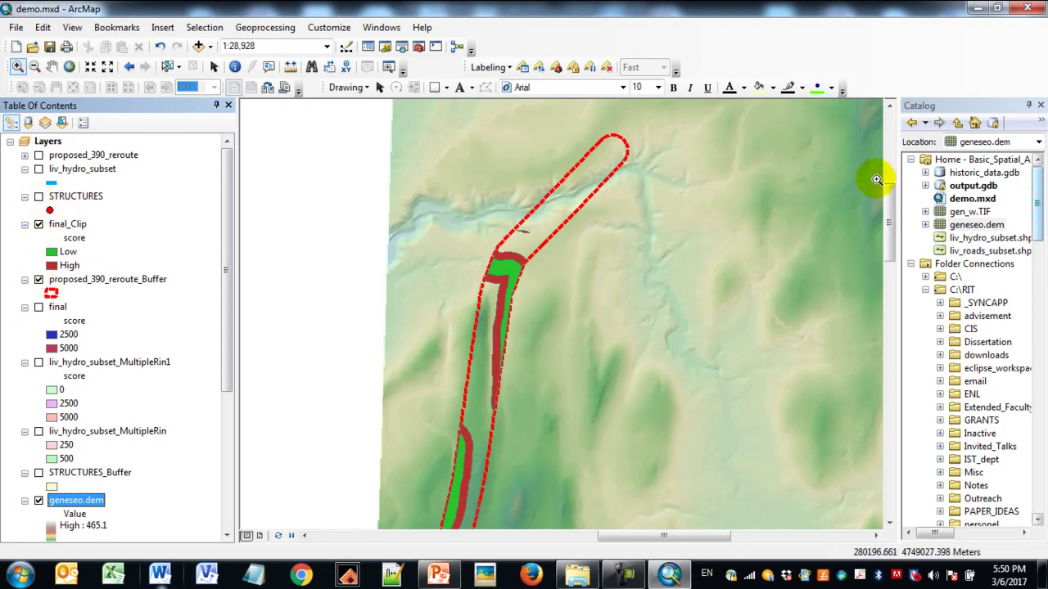
pyautogui.moveTo(897, 170); pyautogui.dragTo(788, 174)
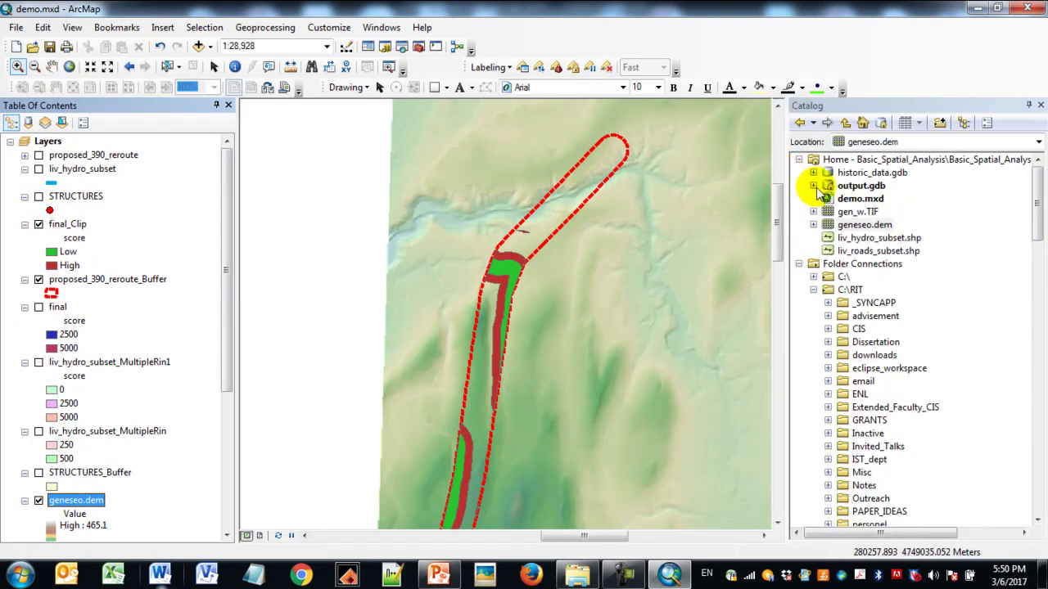
pyautogui.click(813, 185)
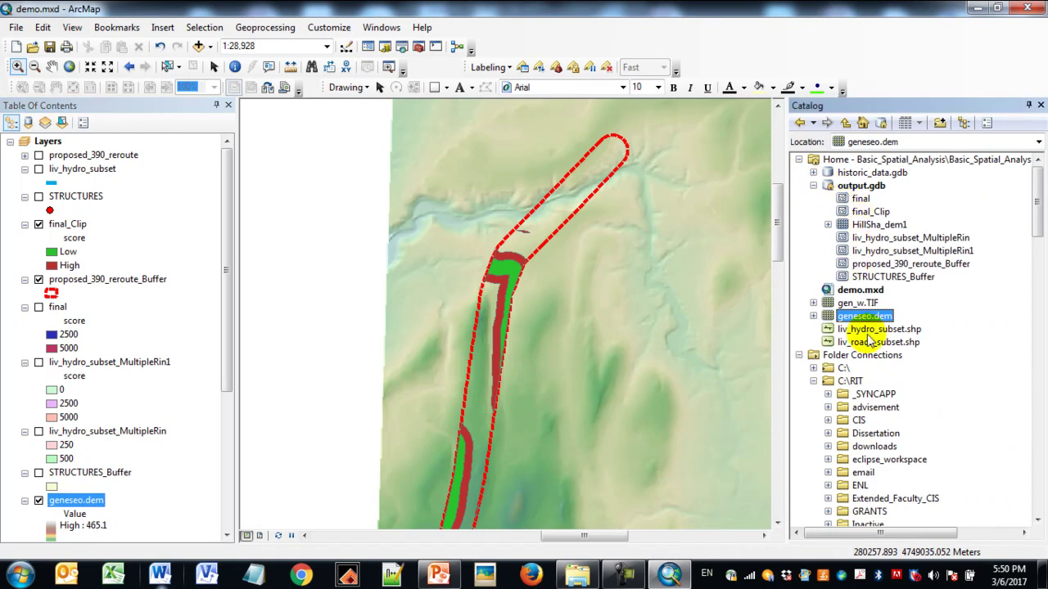